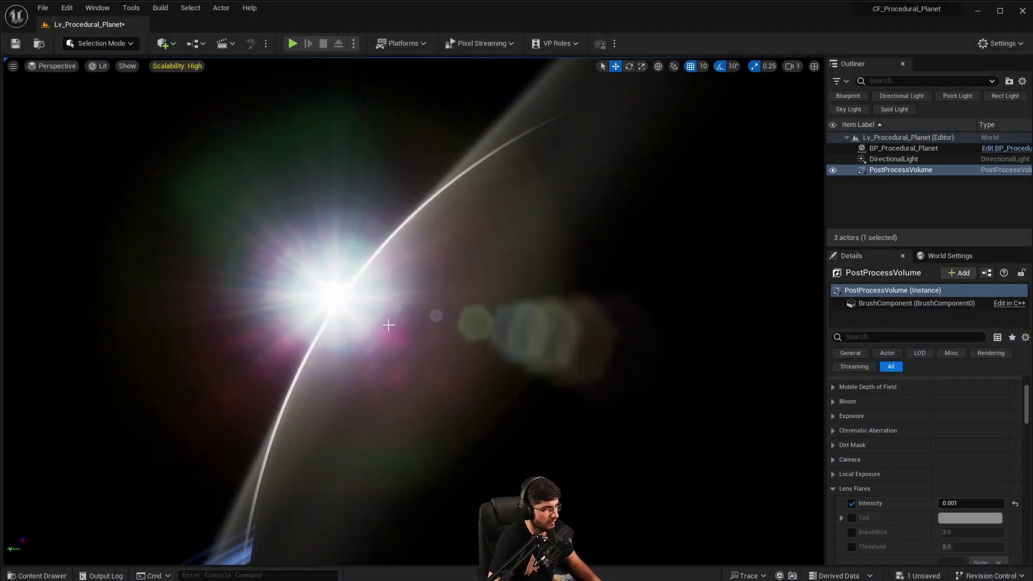
# Step: Clear the PostProcessVolume selection and select BP_Procedural_Planet in the viewport
pyautogui.click(889, 206)
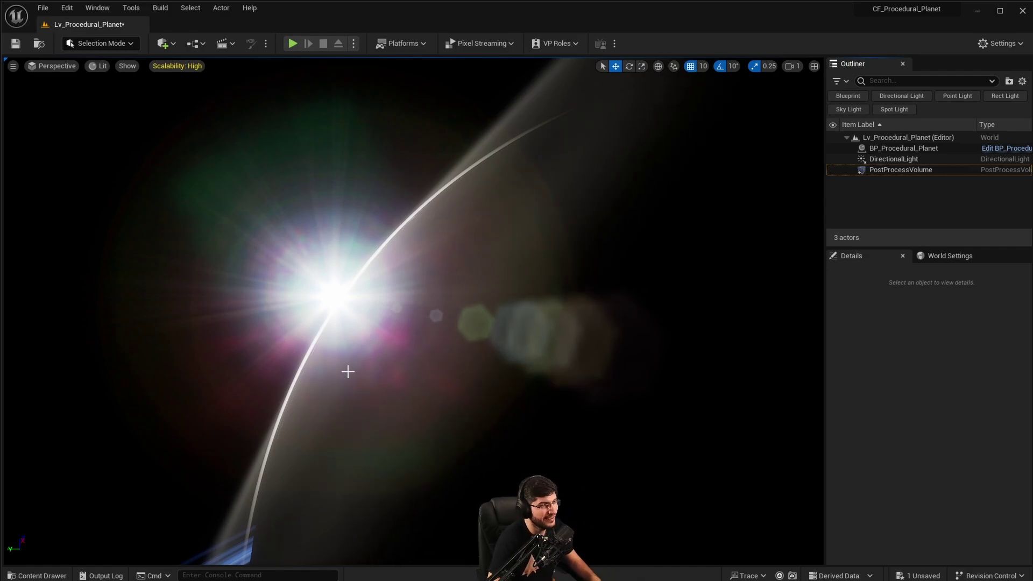
pyautogui.moveTo(343, 351); pyautogui.dragTo(379, 295, button='right')
pyautogui.click(364, 355)
pyautogui.scroll(4, 363, 295)
pyautogui.scroll(5, 376, 295)
pyautogui.moveTo(536, 277); pyautogui.dragTo(536, 277, button='right')
# Step: Raise the viewport camera speed to 160 and bring the planet's lit side and blue rings into view
pyautogui.click(787, 69)
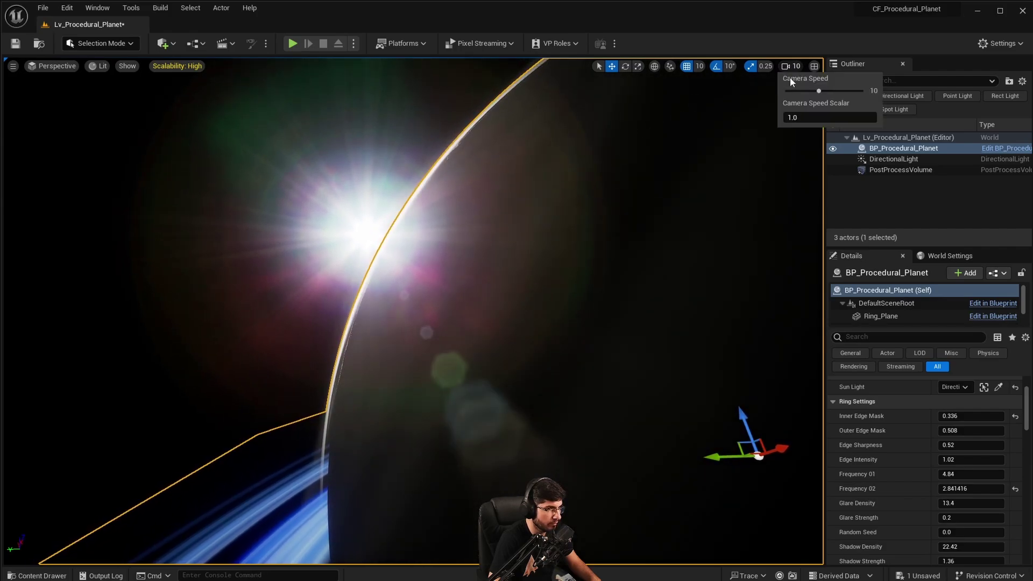
pyautogui.moveTo(535, 277); pyautogui.dragTo(646, 355, button='right')
pyautogui.moveTo(484, 312); pyautogui.dragTo(484, 313, button='right')
pyautogui.moveTo(476, 238); pyautogui.dragTo(344, 110, button='right')
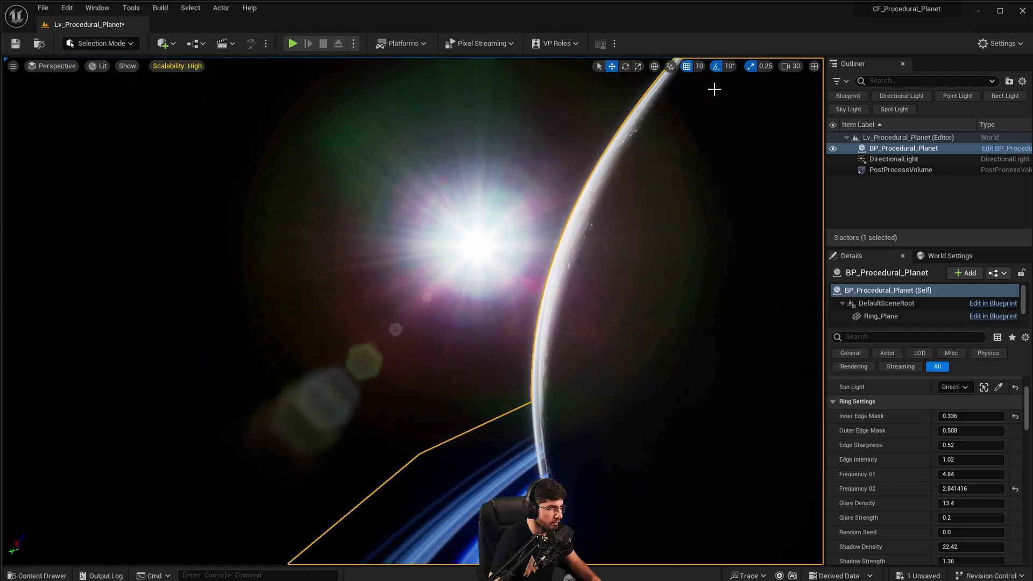
pyautogui.click(789, 70)
pyautogui.moveTo(828, 92); pyautogui.dragTo(842, 91)
pyautogui.moveTo(484, 242); pyautogui.dragTo(536, 285, button='right')
pyautogui.press('a')
pyautogui.moveTo(484, 312); pyautogui.dragTo(592, 313, button='right')
pyautogui.moveTo(482, 177); pyautogui.dragTo(590, 223, button='right')
pyautogui.moveTo(348, 307)
pyautogui.mouseDown(button='right')
pyautogui.moveTo(302, 307)
pyautogui.moveTo(344, 302)
pyautogui.moveTo(340, 328)
pyautogui.moveTo(337, 308)
pyautogui.mouseUp(button='right')
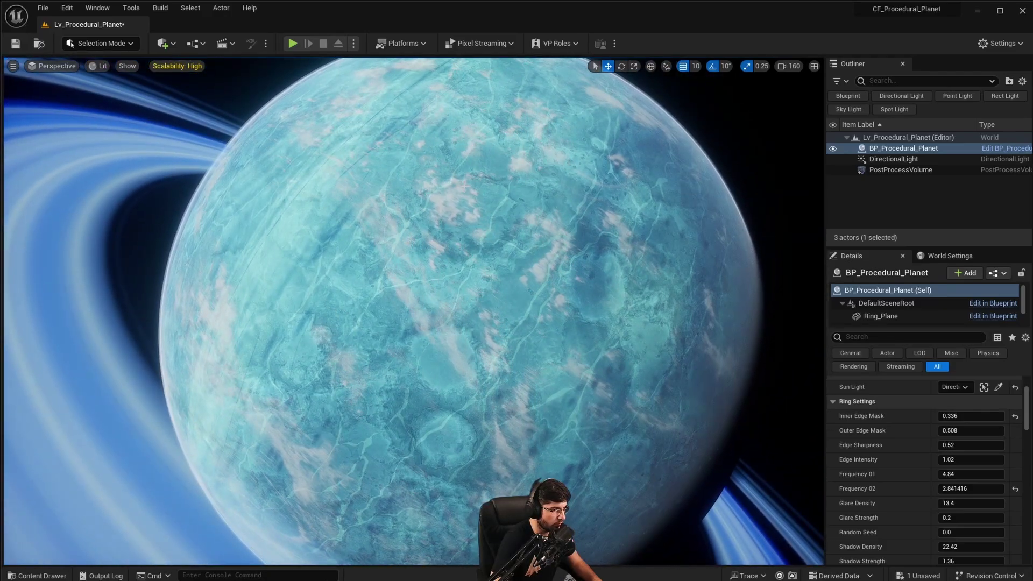
# Step: Try a ring Glare Strength of 1.69198 in the planet's Ring Settings and check the rings around the planet
pyautogui.scroll(-2, 496, 299)
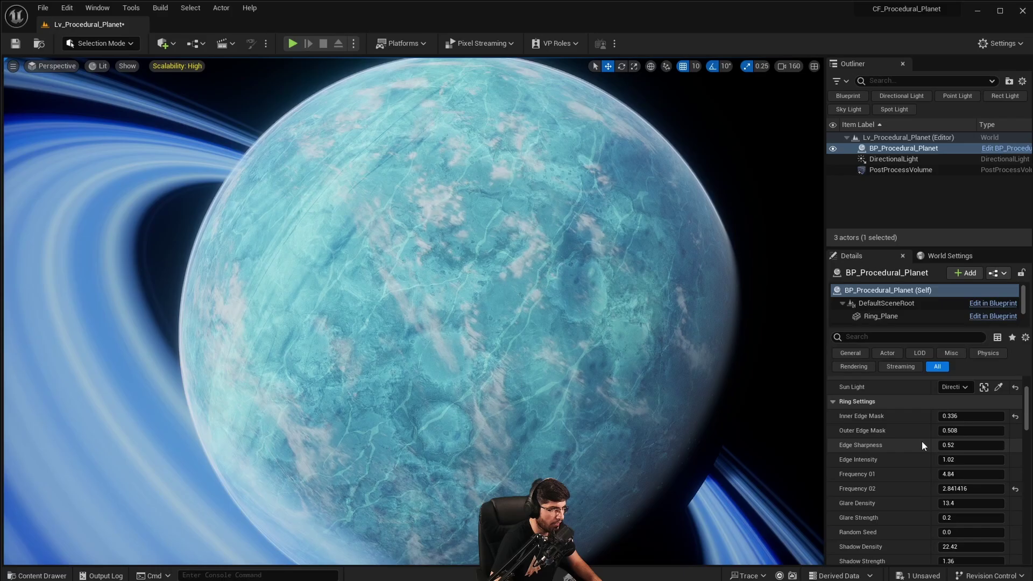
pyautogui.scroll(3, 922, 441)
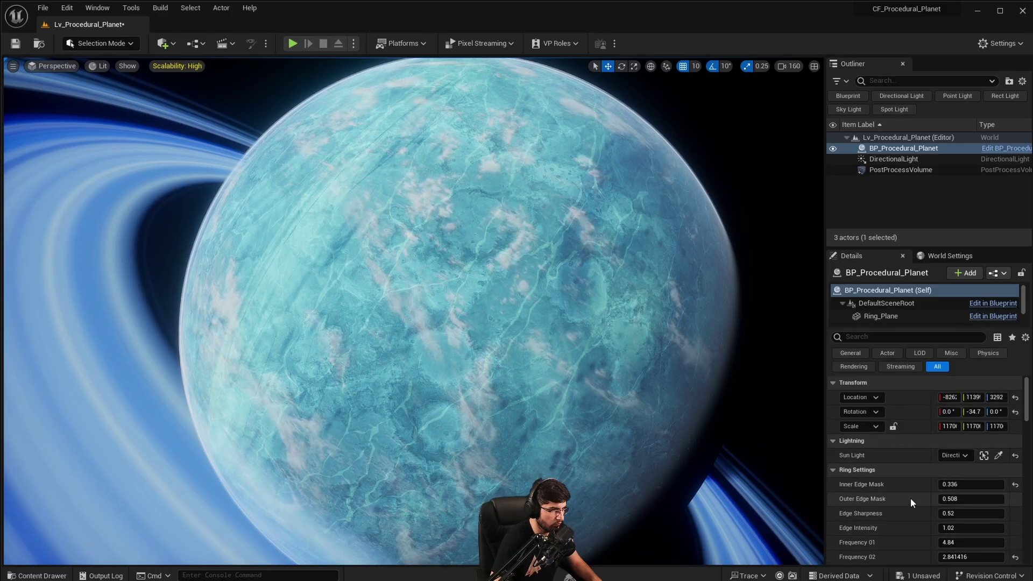
pyautogui.scroll(-3, 910, 498)
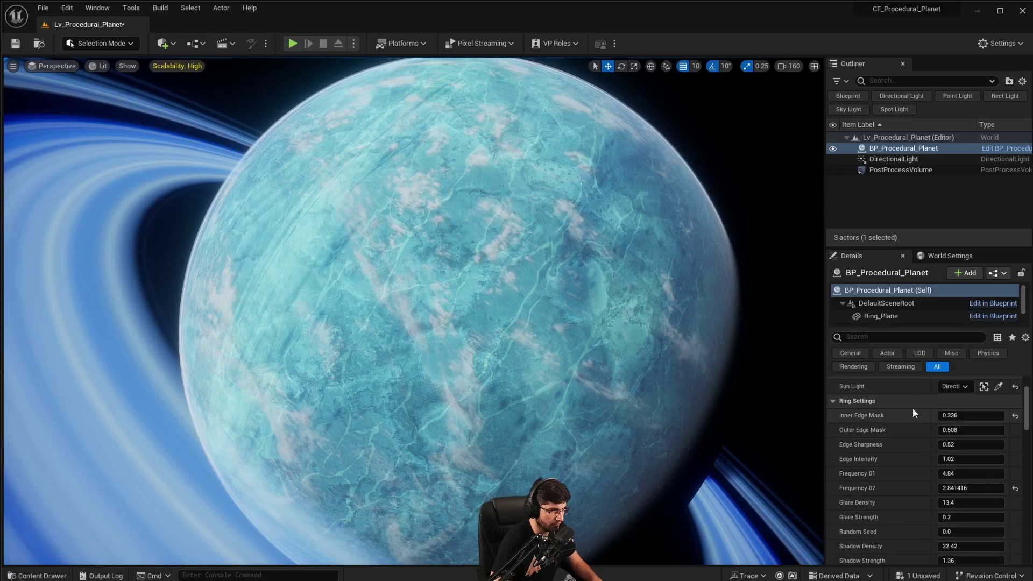
pyautogui.scroll(-4, 883, 482)
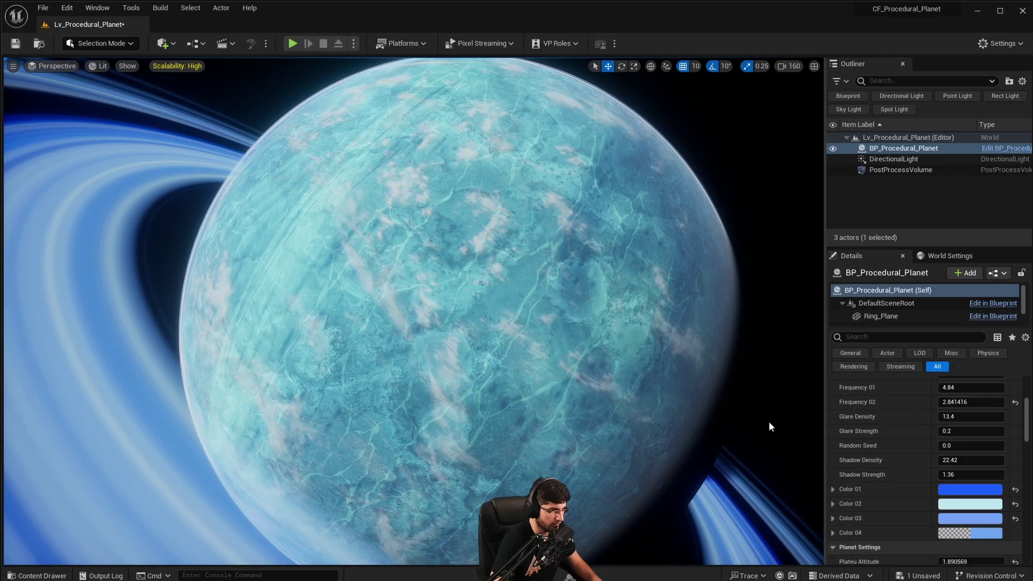
pyautogui.moveTo(769, 422); pyautogui.dragTo(646, 415, button='right')
pyautogui.moveTo(964, 445); pyautogui.dragTo(1004, 431)
pyautogui.hotkey('ctrl', 'z')
pyautogui.moveTo(746, 315); pyautogui.dragTo(632, 347, button='right')
pyautogui.moveTo(269, 307); pyautogui.dragTo(262, 305, button='right')
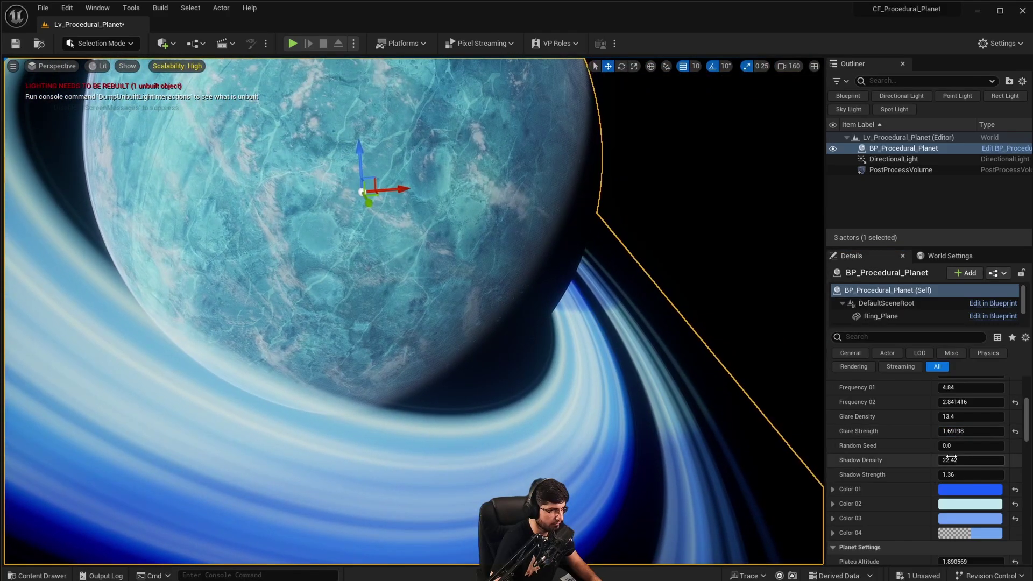
# Step: Try a Glare Density of 38.063084 with a Glare Strength of 30782.964844 on the rings and inspect the effect
pyautogui.moveTo(968, 417); pyautogui.dragTo(996, 431)
pyautogui.moveTo(778, 437); pyautogui.dragTo(259, 269, button='right')
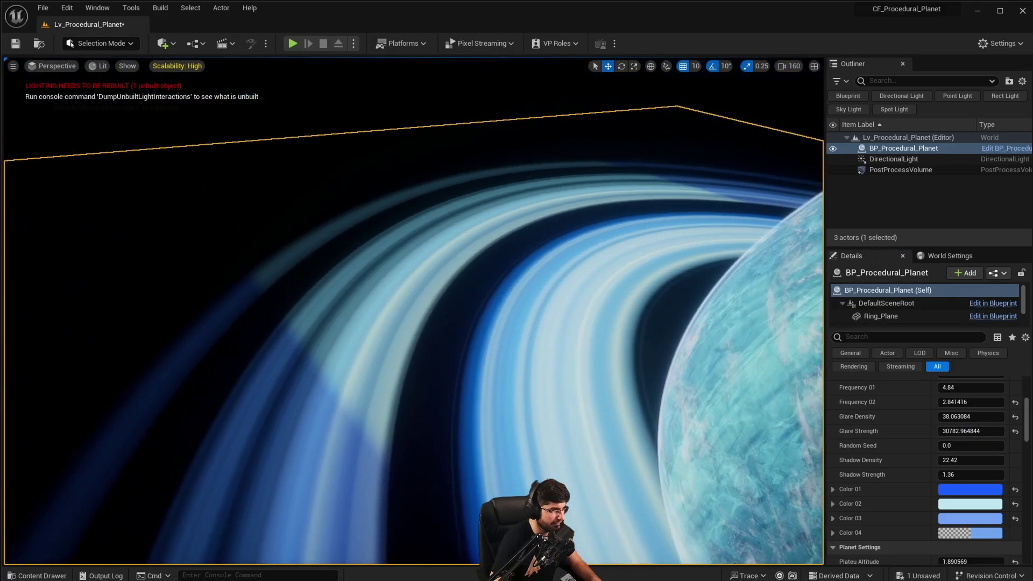
pyautogui.moveTo(619, 438); pyautogui.dragTo(678, 159, button='right')
pyautogui.moveTo(269, 352); pyautogui.dragTo(549, 382, button='right')
# Step: Reset the rings' Glare Strength and Glare Density to their default values and check the rings
pyautogui.click(1016, 431)
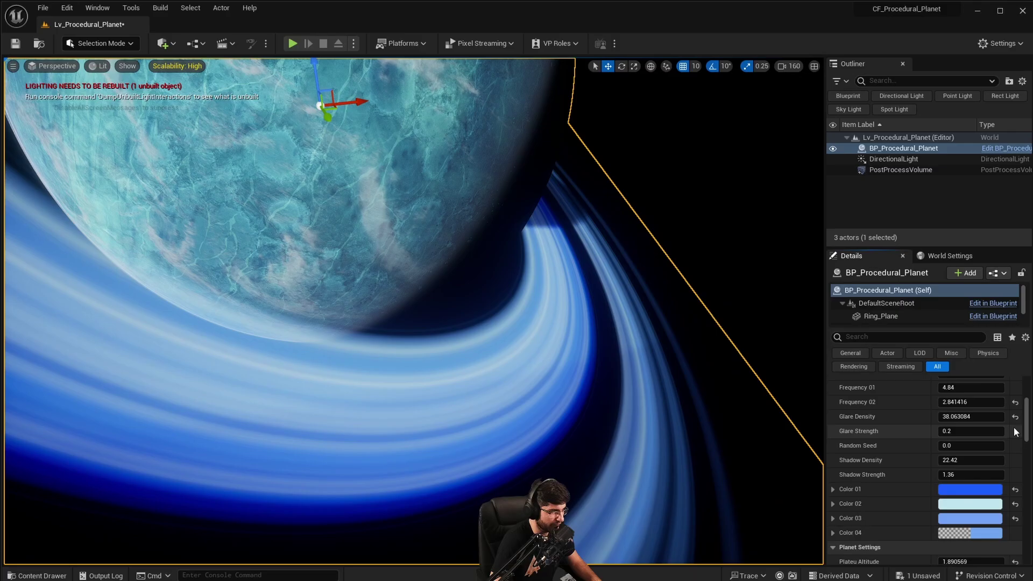
pyautogui.click(1015, 417)
pyautogui.moveTo(750, 369); pyautogui.dragTo(618, 366, button='right')
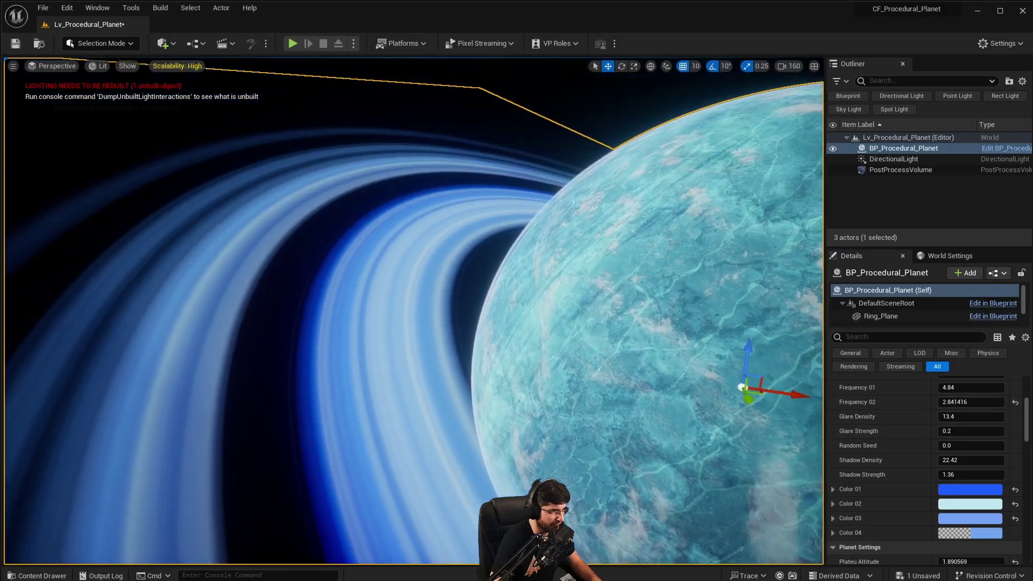
pyautogui.moveTo(705, 367); pyautogui.dragTo(705, 334, button='right')
pyautogui.moveTo(576, 334); pyautogui.dragTo(616, 343, button='right')
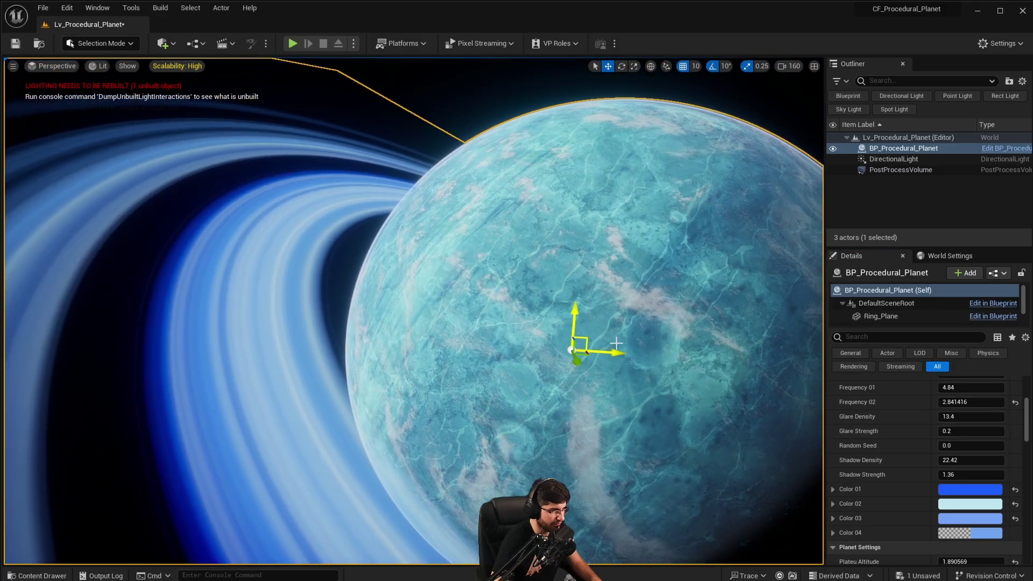
pyautogui.moveTo(470, 369); pyautogui.dragTo(527, 370, button='right')
pyautogui.moveTo(624, 488); pyautogui.dragTo(659, 463, button='right')
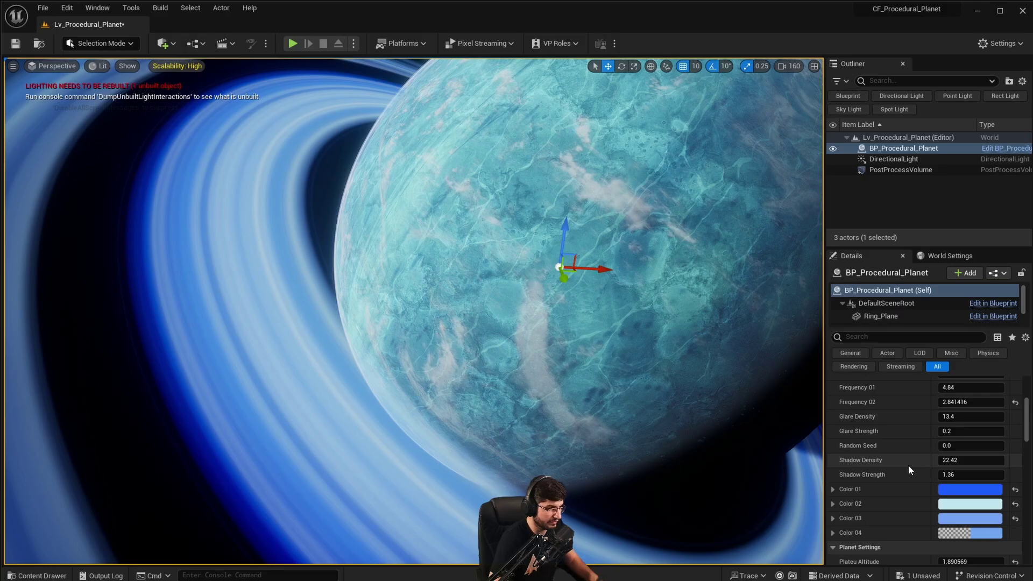
# Step: Set the Plateu Altitude in the Planet Settings to 1.923741
pyautogui.scroll(-5, 926, 446)
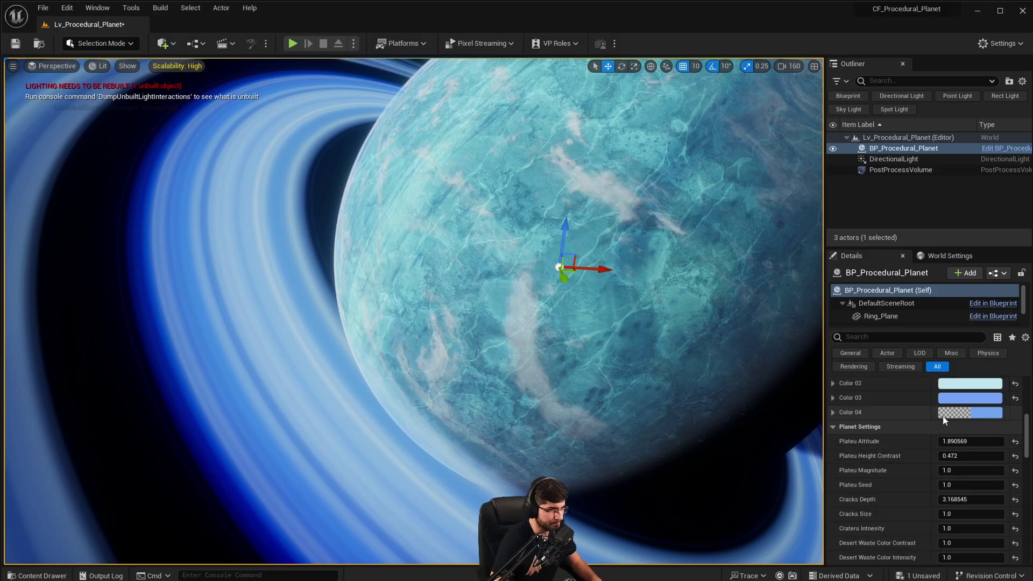
pyautogui.moveTo(676, 402); pyautogui.dragTo(629, 269, button='right')
pyautogui.moveTo(675, 401); pyautogui.dragTo(759, 448, button='right')
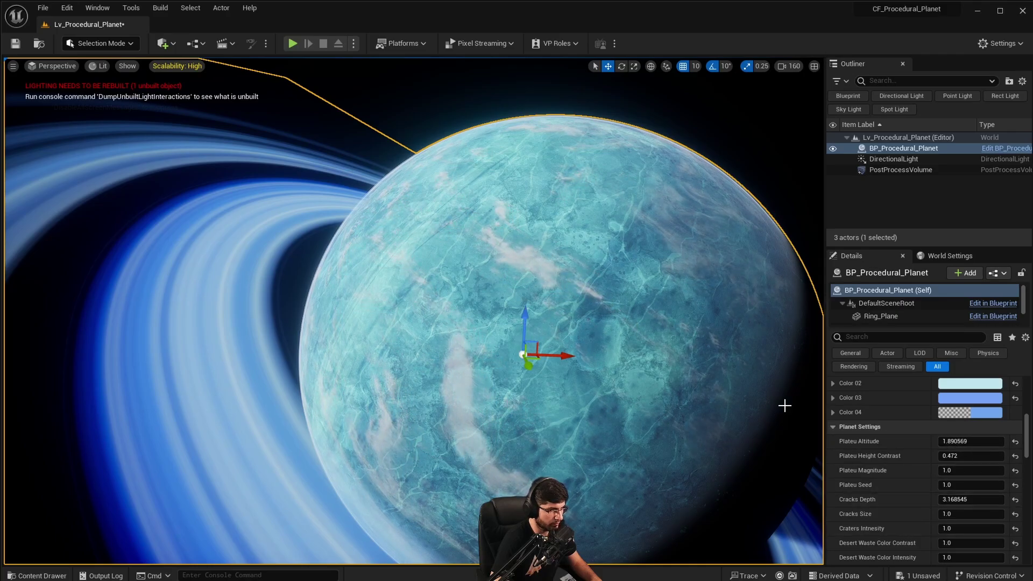
pyautogui.moveTo(968, 441)
pyautogui.mouseDown()
pyautogui.moveTo(942, 441)
pyautogui.moveTo(1006, 441)
pyautogui.moveTo(974, 441)
pyautogui.mouseUp()
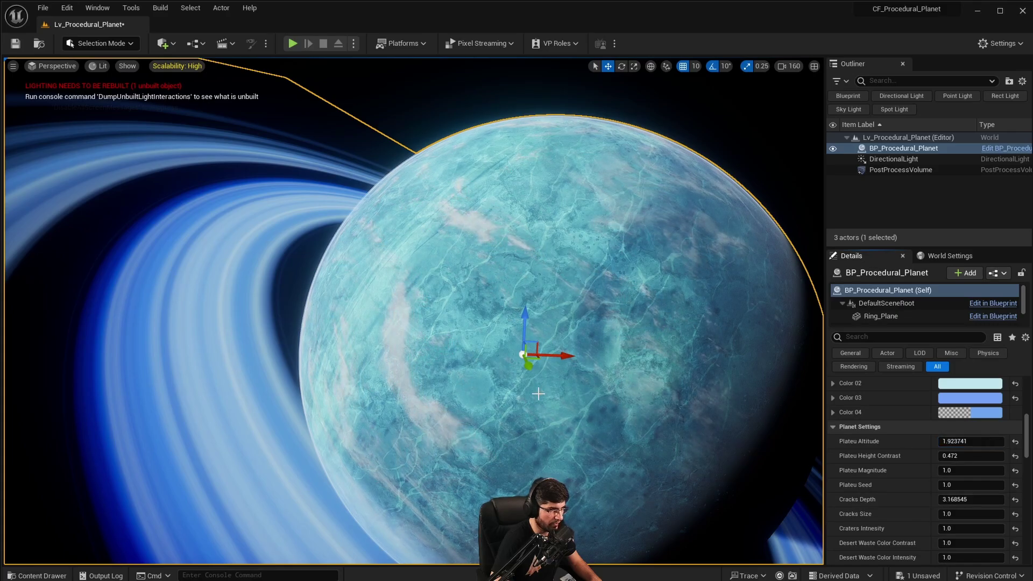
# Step: Look through the planet's remaining settings and inspect its Sphere_Cloud and SkyAtmosphere components
pyautogui.scroll(-10, 912, 512)
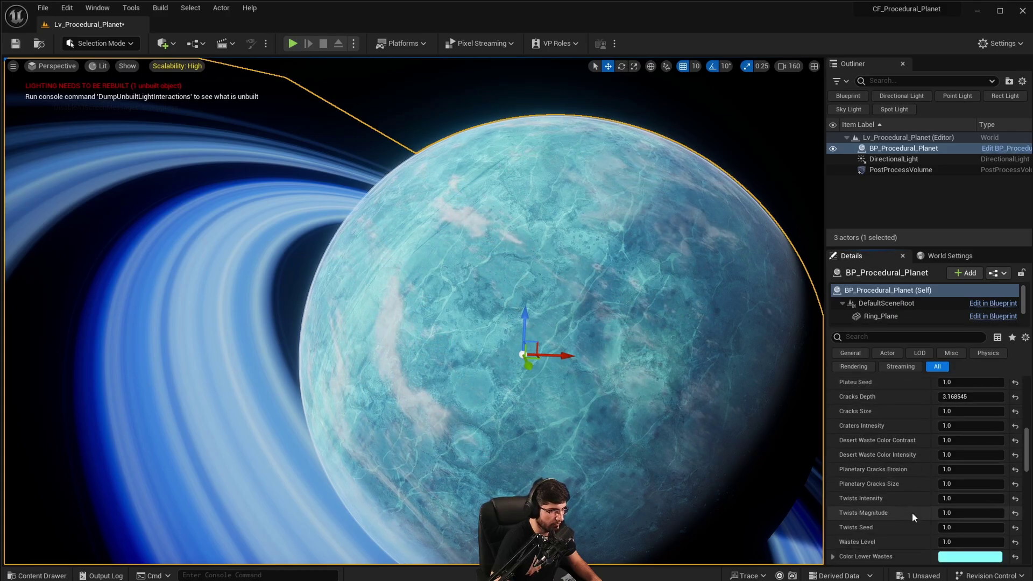
pyautogui.scroll(5, 917, 516)
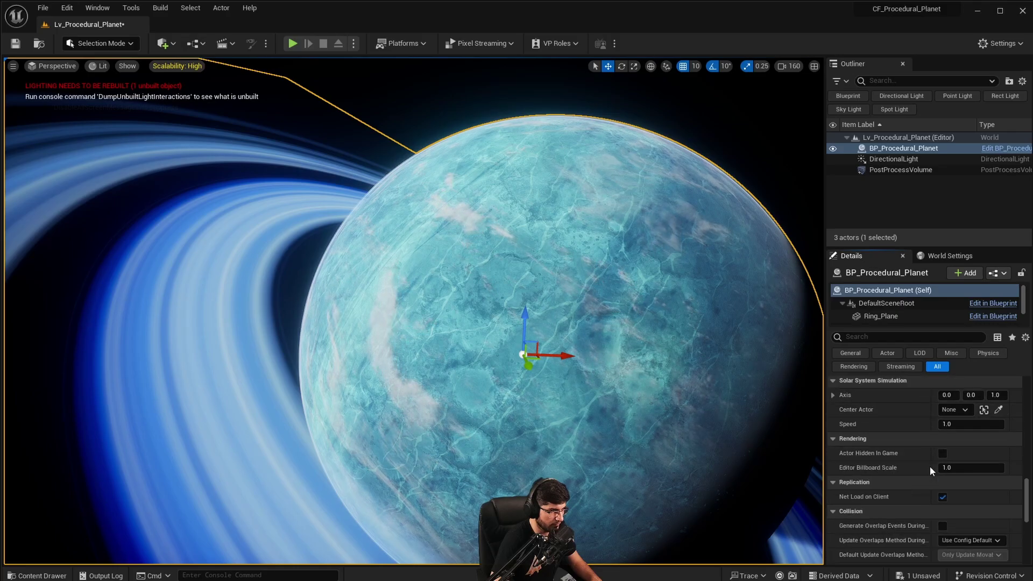
pyautogui.scroll(5, 864, 512)
pyautogui.scroll(10, 864, 512)
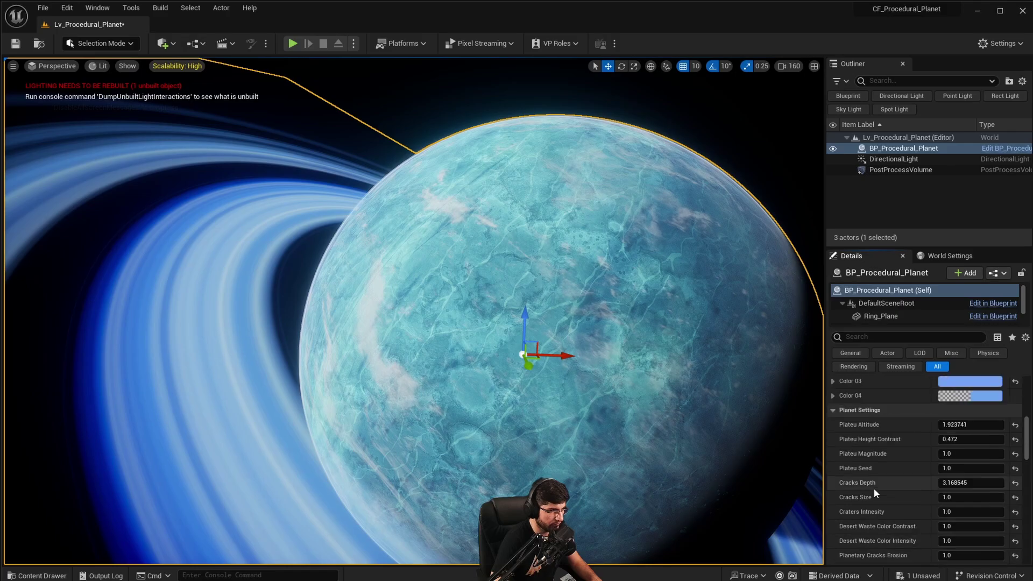
pyautogui.scroll(2, 911, 463)
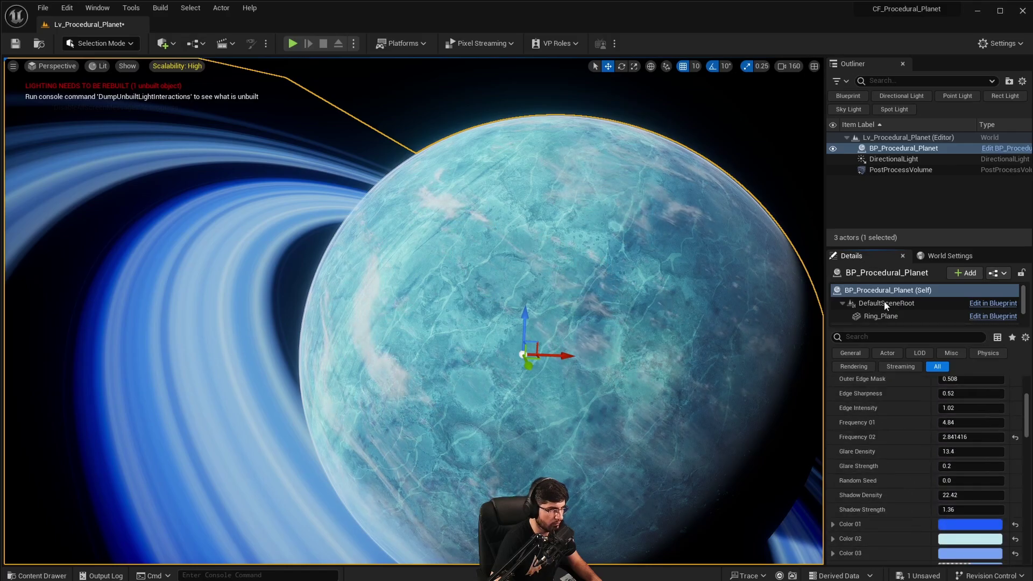
pyautogui.click(895, 324)
pyautogui.scroll(-2, 895, 321)
pyautogui.click(897, 319)
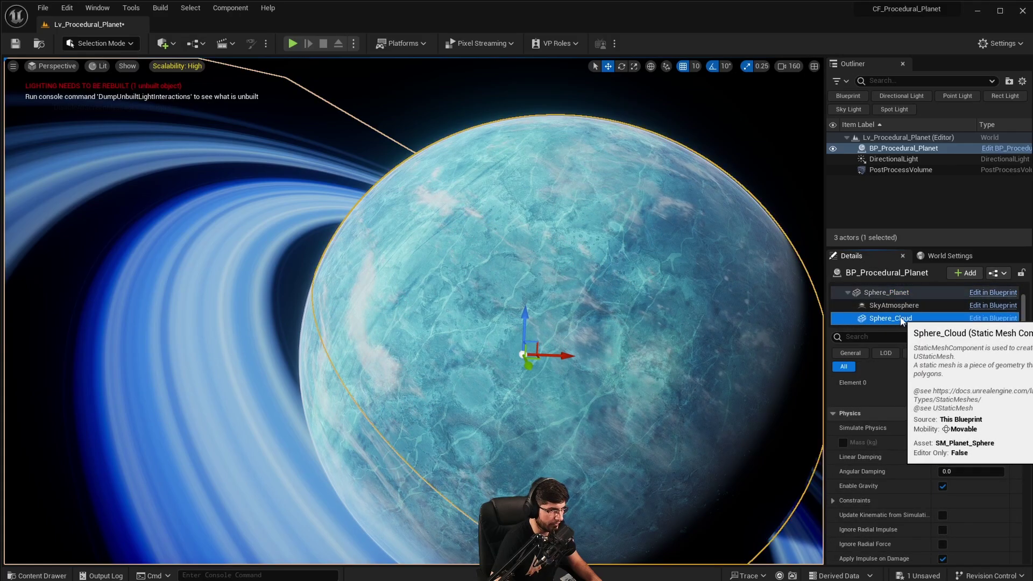
pyautogui.click(894, 306)
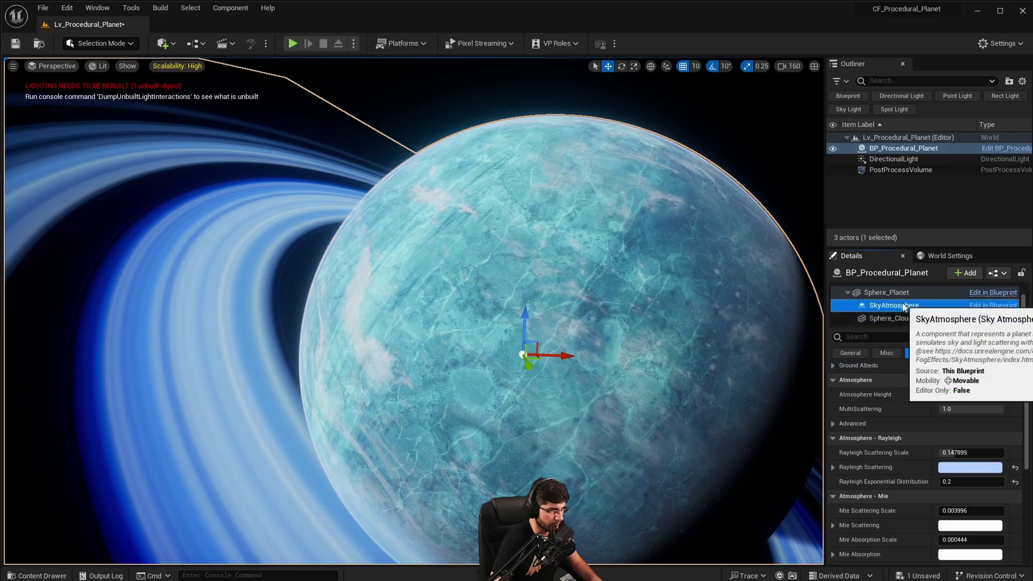
# Step: Open the Sphere_Planet component's material and its parent instance, review the parameters, and close the material window
pyautogui.click(897, 294)
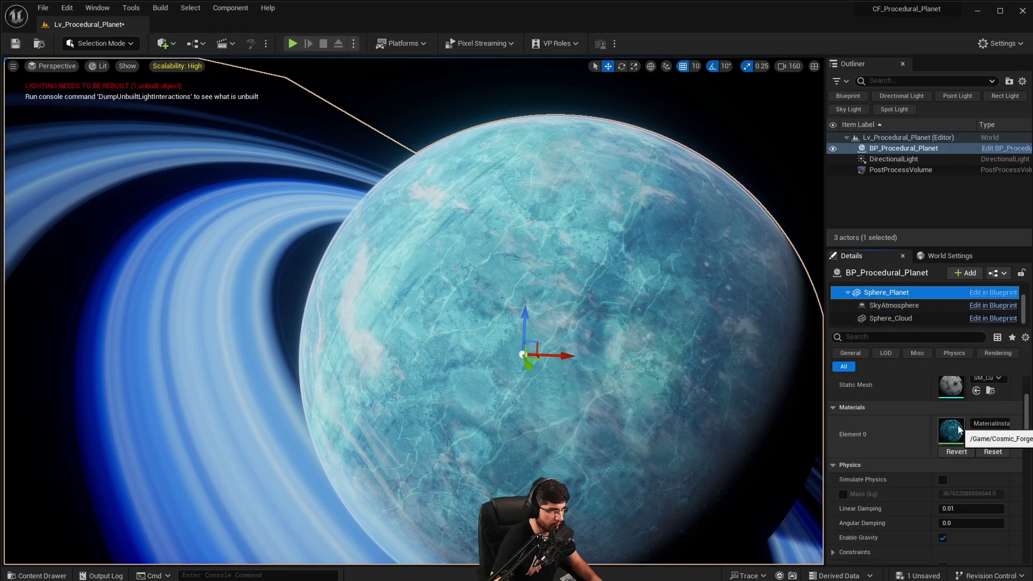
pyautogui.doubleClick(958, 430)
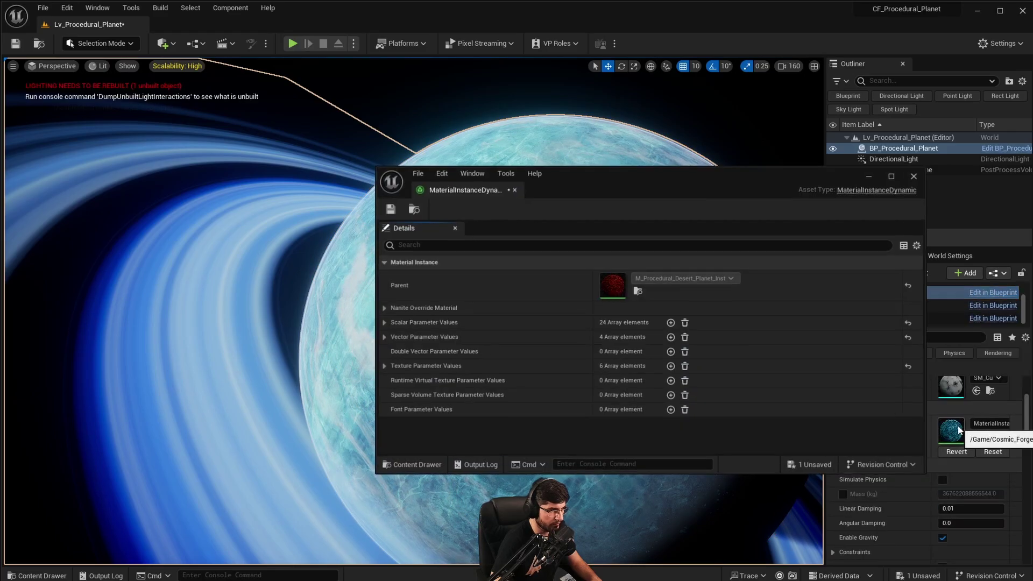
pyautogui.doubleClick(603, 278)
pyautogui.scroll(-5, 668, 379)
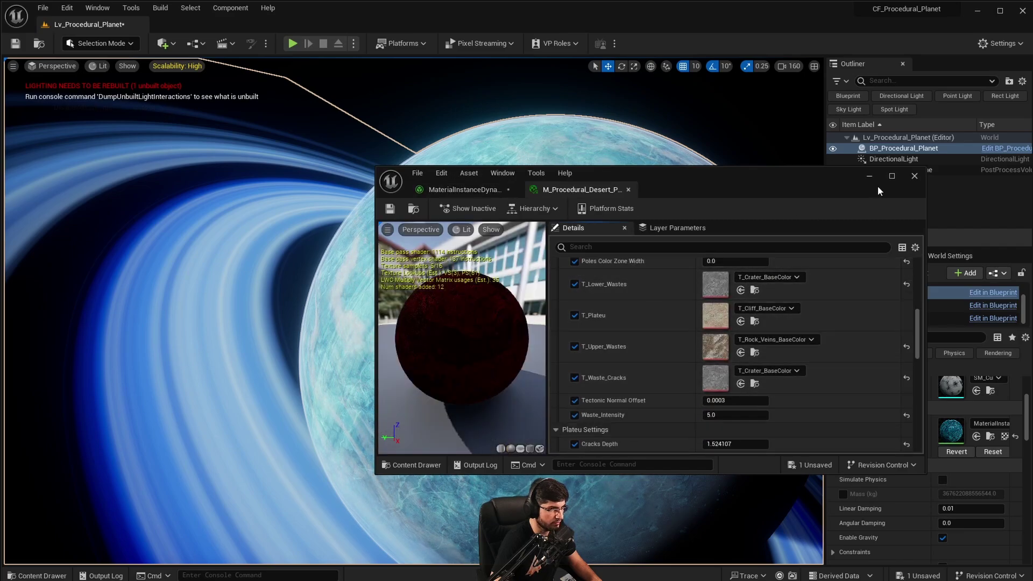
pyautogui.click(915, 176)
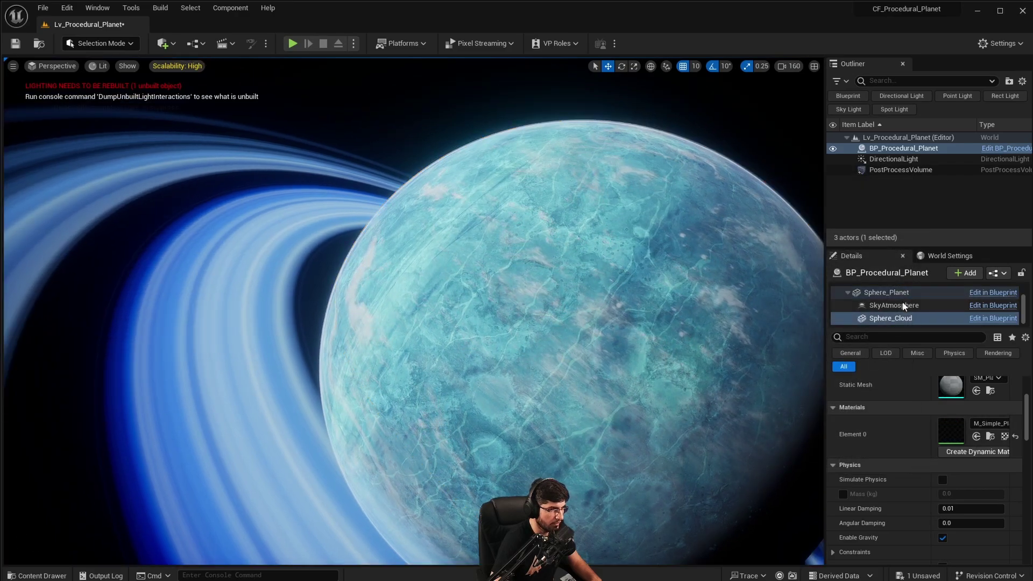
# Step: Reselect the BP_Procedural_Planet root and try a Plateu Height Contrast of 23.462311, checking the surface up close
pyautogui.scroll(2, 904, 305)
pyautogui.click(899, 290)
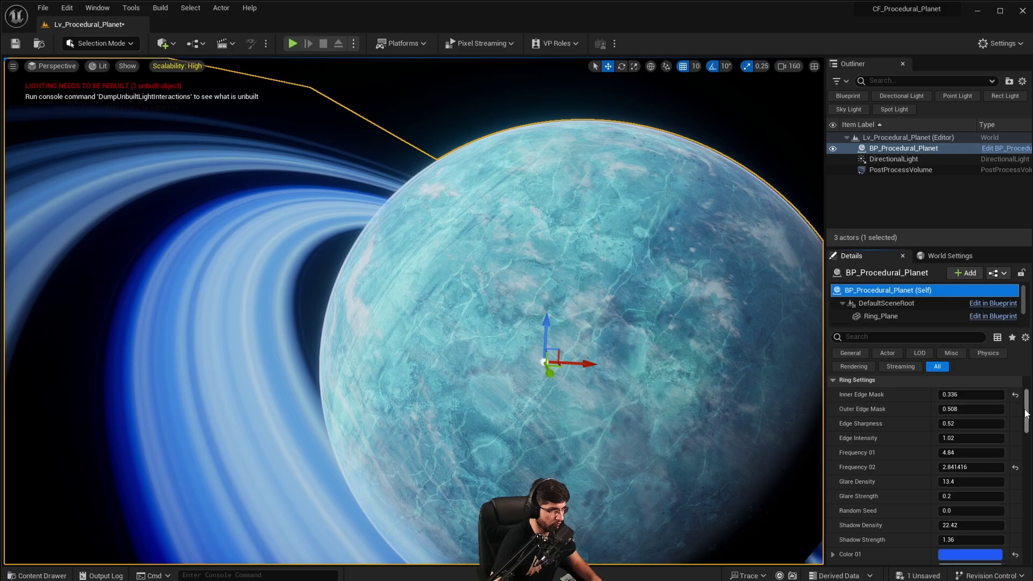
pyautogui.scroll(-10, 967, 440)
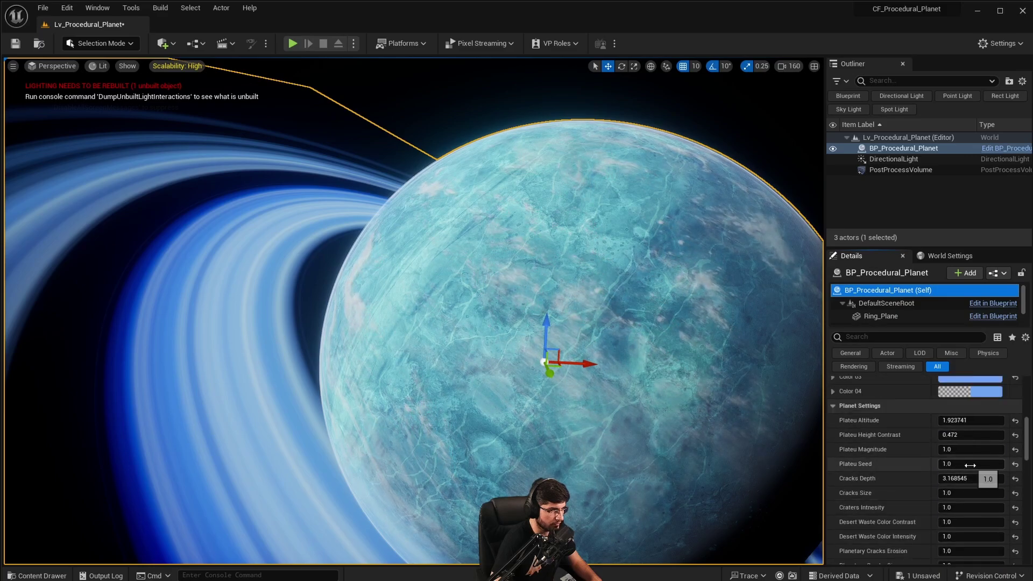
pyautogui.click(984, 433)
pyautogui.write('0.52')
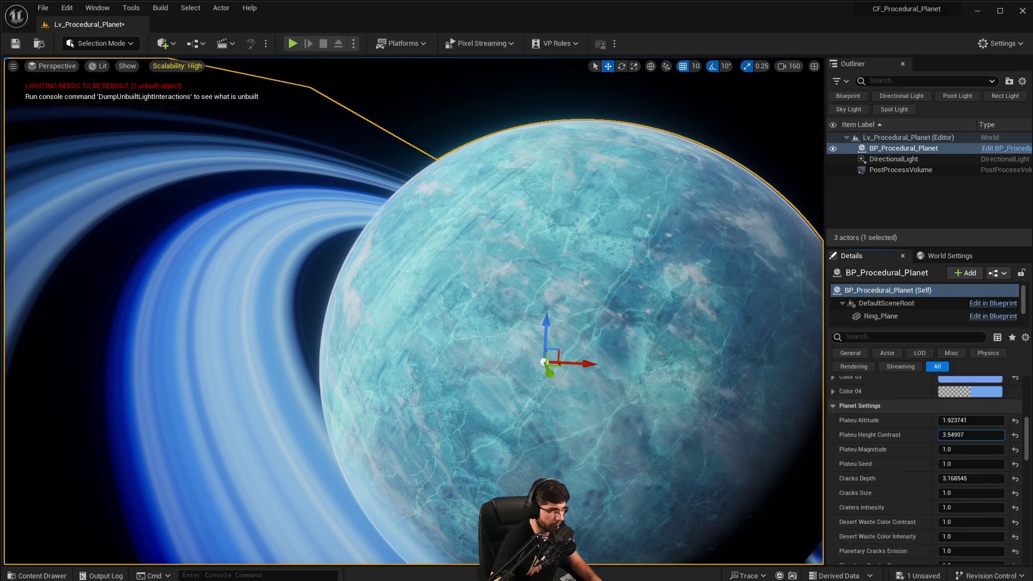
pyautogui.moveTo(971, 435); pyautogui.dragTo(1001, 434)
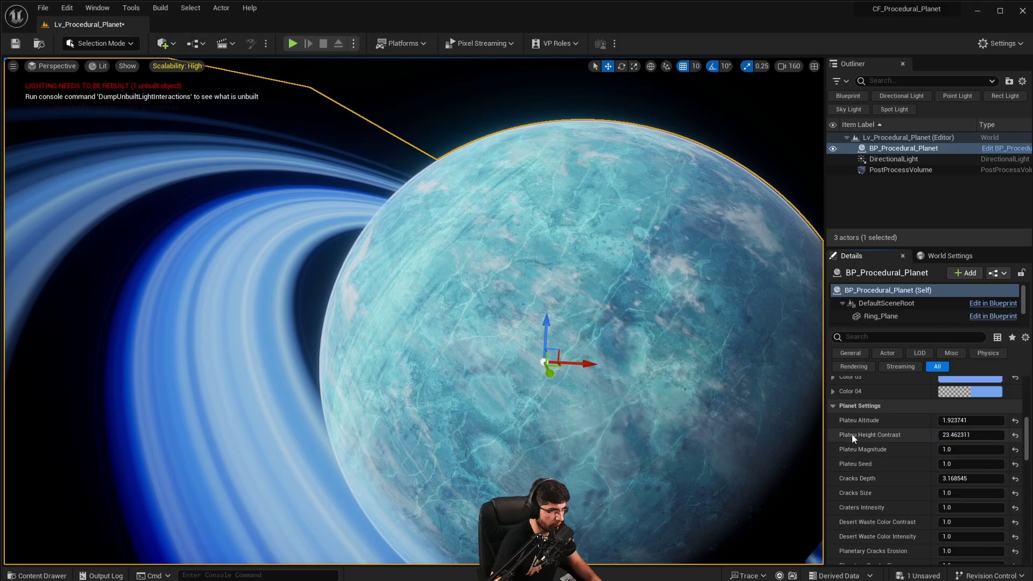
pyautogui.moveTo(559, 333); pyautogui.dragTo(564, 383, button='right')
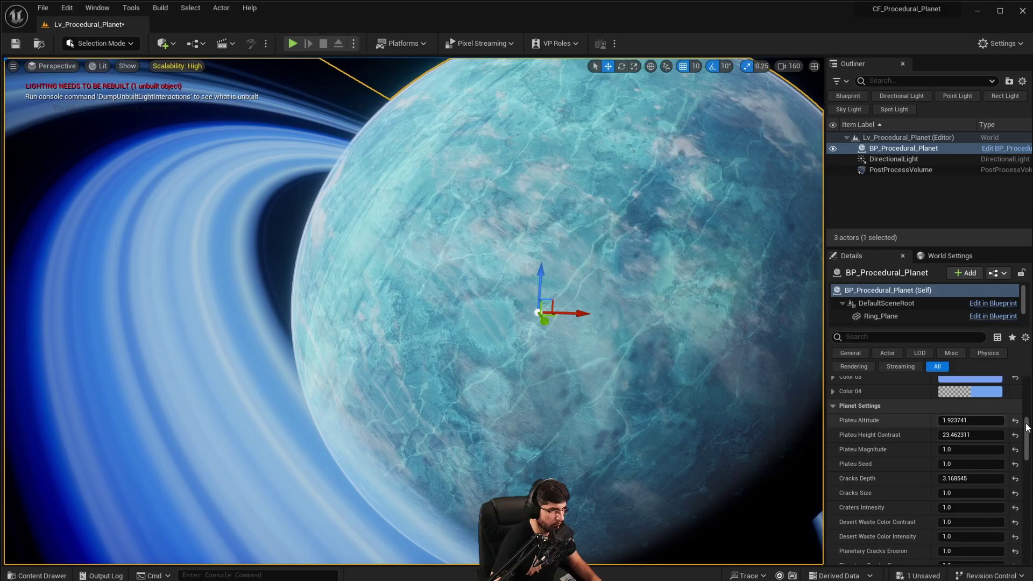
# Step: Set the Plateu Height Contrast to 0.694753 and check the planet's surface
pyautogui.moveTo(760, 428); pyautogui.dragTo(991, 438)
pyautogui.moveTo(923, 434); pyautogui.dragTo(791, 296)
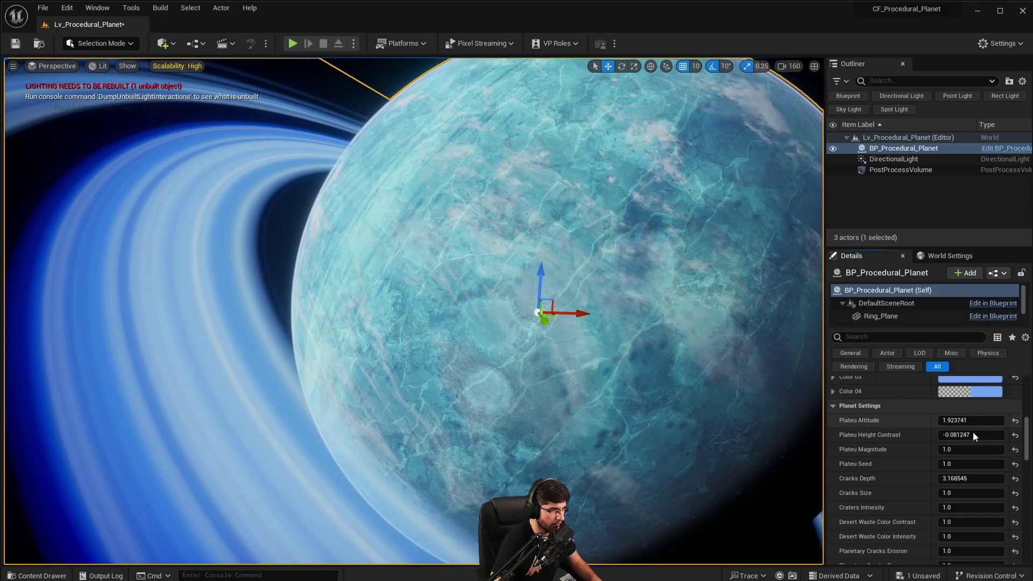
pyautogui.moveTo(972, 434); pyautogui.dragTo(995, 435)
pyautogui.moveTo(742, 420); pyautogui.dragTo(780, 412, button='right')
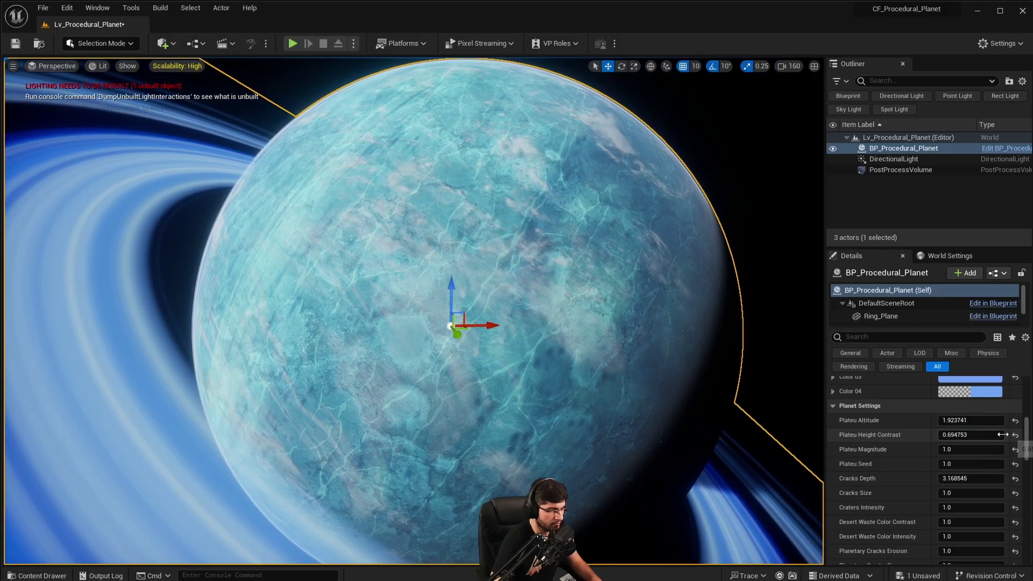
pyautogui.scroll(-1, 990, 434)
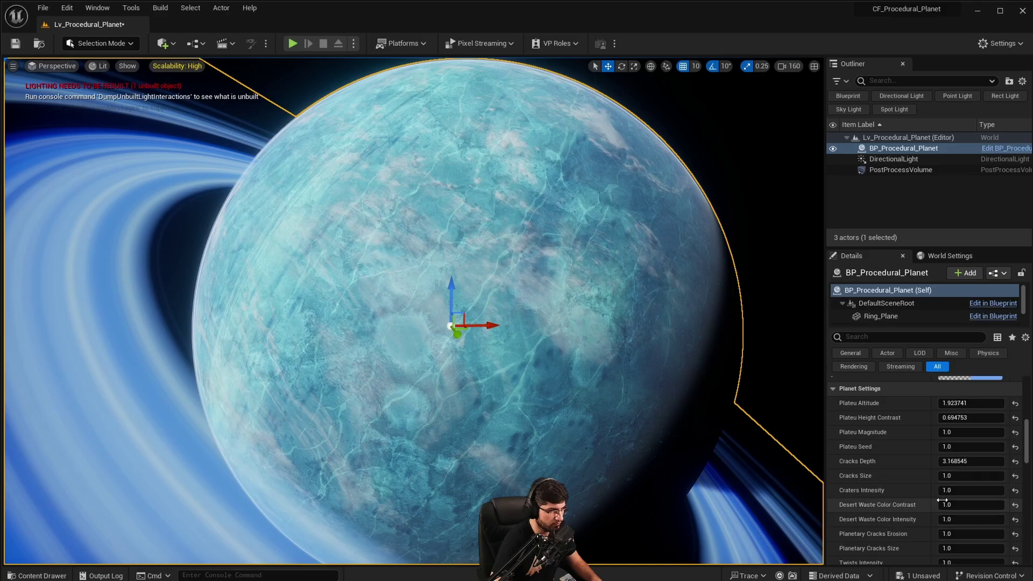
# Step: Tune the plateaus with Plateu Altitude 0.867643, Plateu Height Contrast 9.957905 and Plateu Magnitude 0.442065
pyautogui.moveTo(969, 432)
pyautogui.mouseDown()
pyautogui.moveTo(1008, 432)
pyautogui.moveTo(950, 432)
pyautogui.mouseUp()
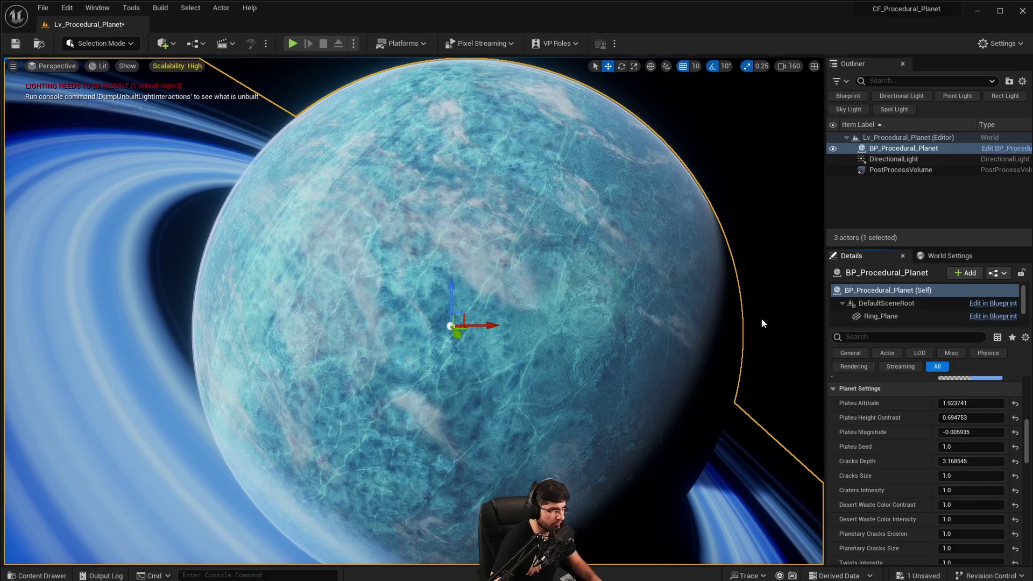
pyautogui.moveTo(963, 417); pyautogui.dragTo(1001, 422)
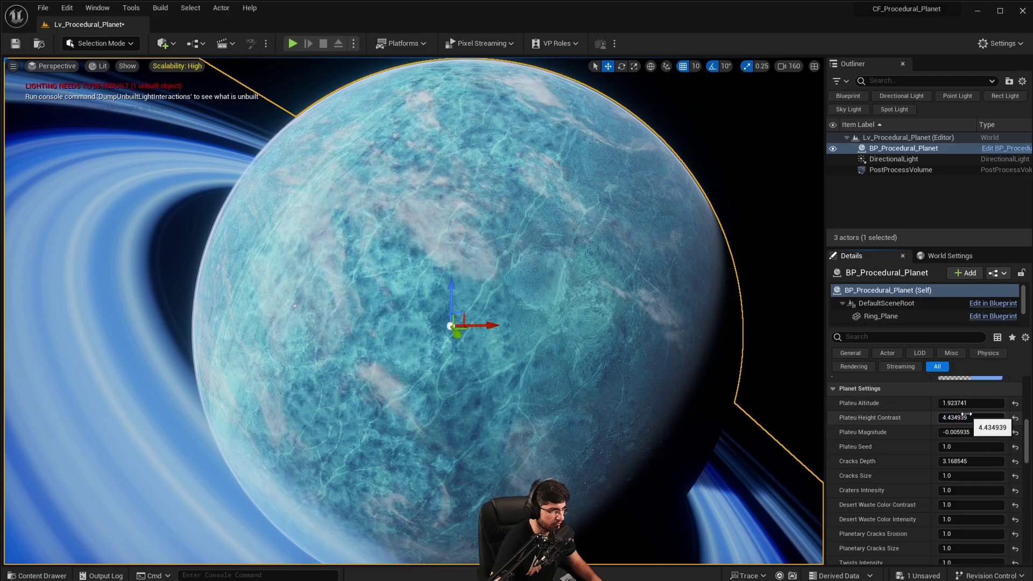
pyautogui.moveTo(946, 403); pyautogui.dragTo(931, 404)
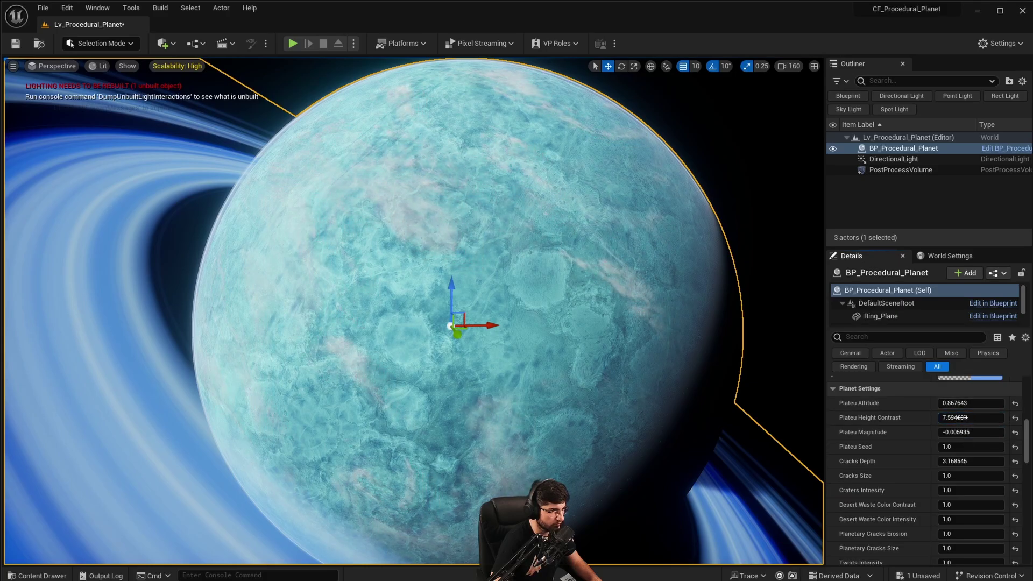
pyautogui.moveTo(952, 432); pyautogui.dragTo(983, 432)
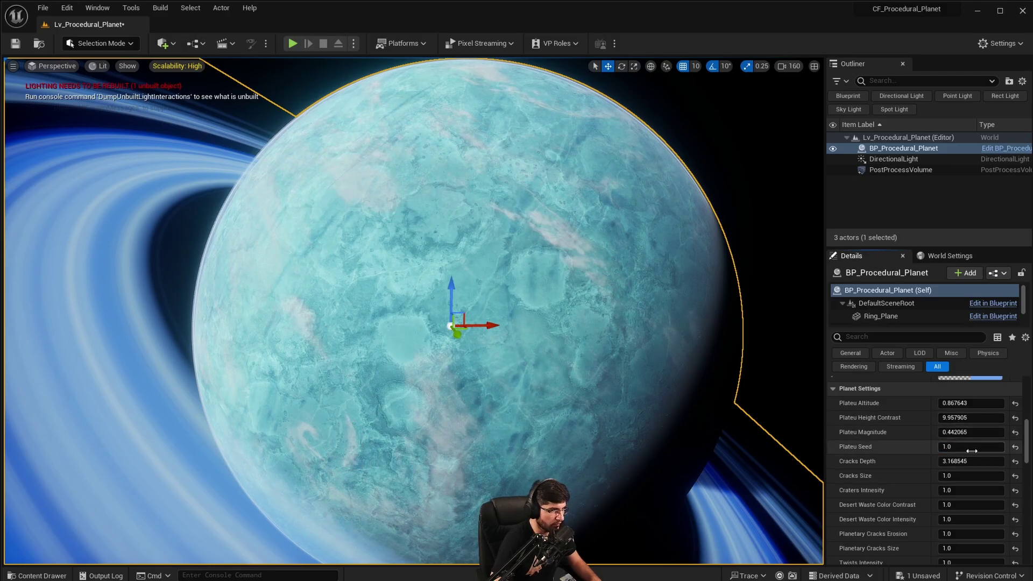
# Step: Try several Cracks Depth values, settling on 27.25371 with a Cracks Size of 0.133666, and inspect the planet's surface
pyautogui.moveTo(971, 461); pyautogui.dragTo(1012, 461)
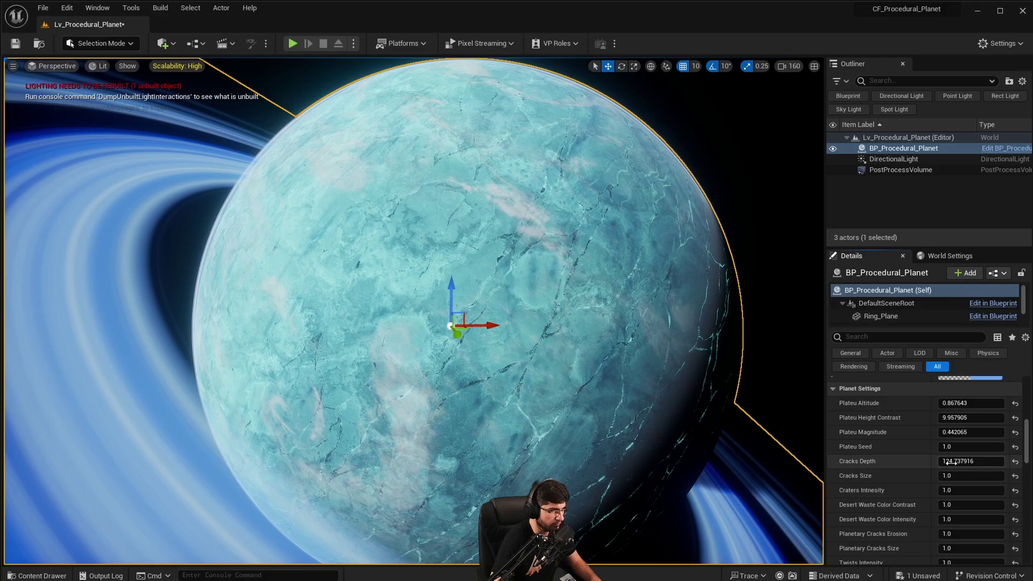
pyautogui.moveTo(971, 461); pyautogui.dragTo(992, 464)
pyautogui.click(504, 277)
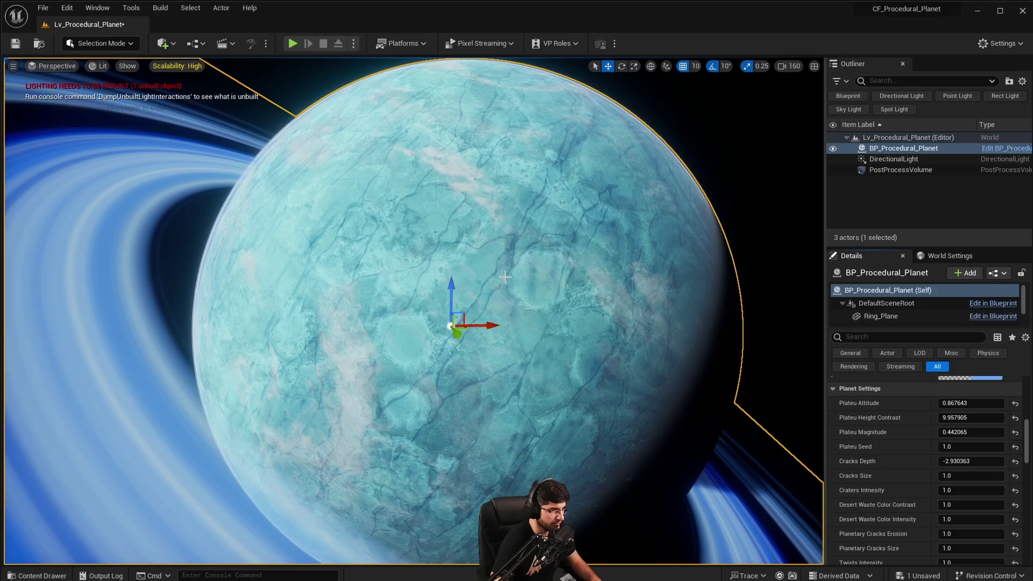
pyautogui.moveTo(971, 461); pyautogui.dragTo(982, 461)
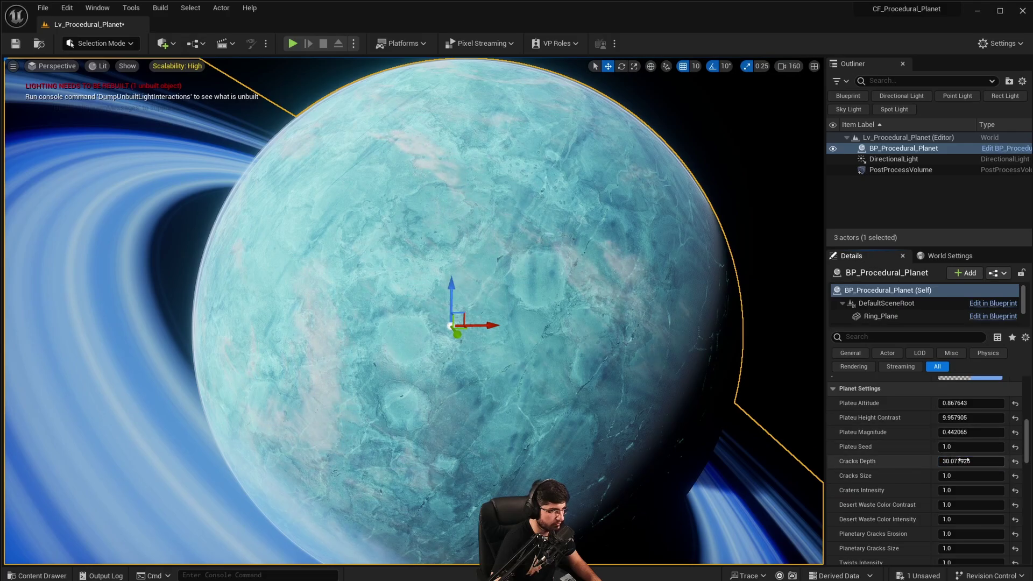
pyautogui.moveTo(971, 461); pyautogui.dragTo(942, 477)
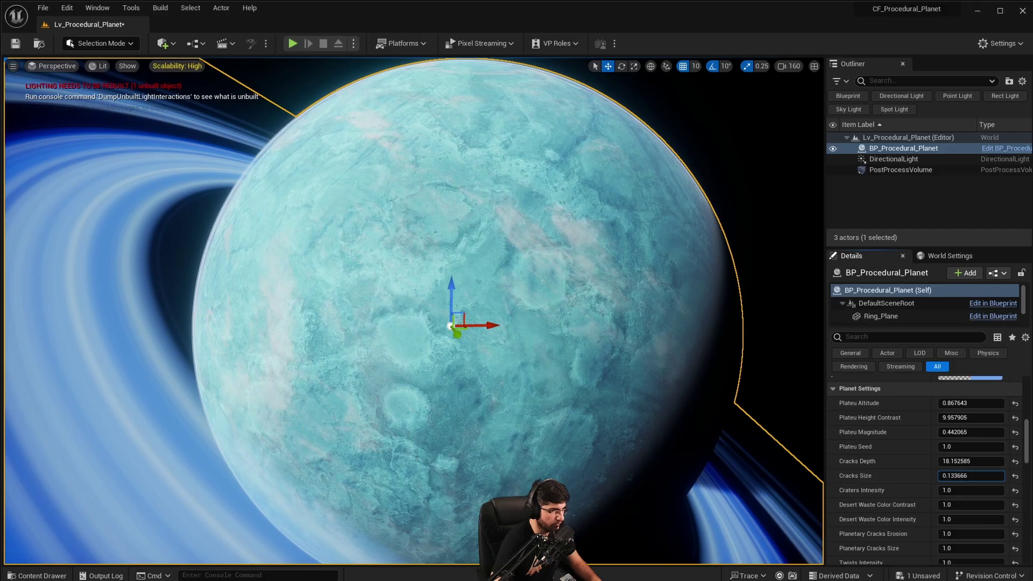
pyautogui.moveTo(590, 196); pyautogui.dragTo(551, 206, button='right')
pyautogui.moveTo(498, 382); pyautogui.dragTo(506, 390, button='right')
pyautogui.moveTo(547, 341)
pyautogui.mouseDown(button='right')
pyautogui.moveTo(496, 306)
pyautogui.moveTo(546, 341)
pyautogui.mouseUp(button='right')
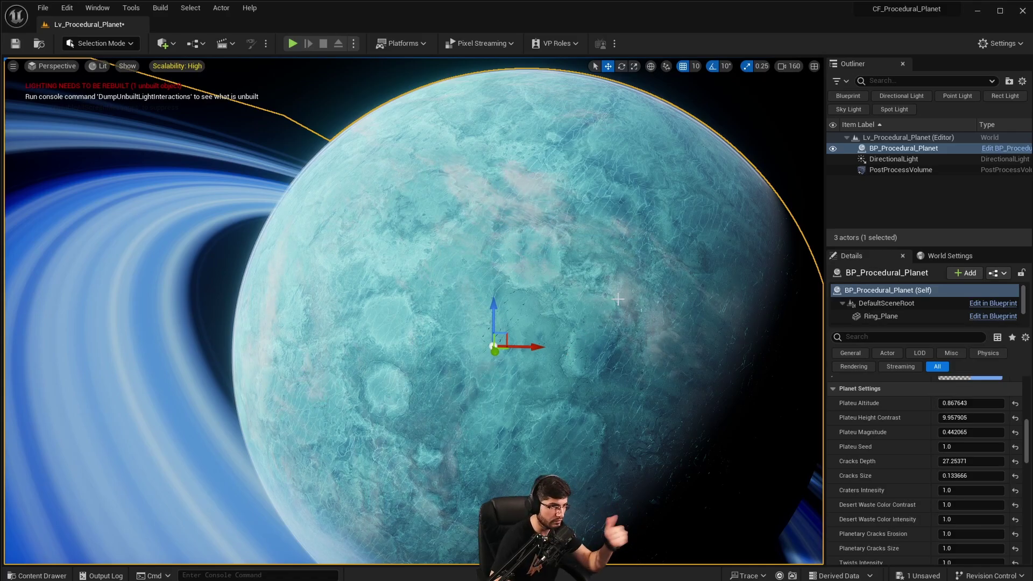
# Step: Try Craters Intnesity values of -13940.894168 and 4.080707, resetting to the default between them
pyautogui.scroll(-2, 888, 485)
pyautogui.moveTo(969, 456); pyautogui.dragTo(893, 455)
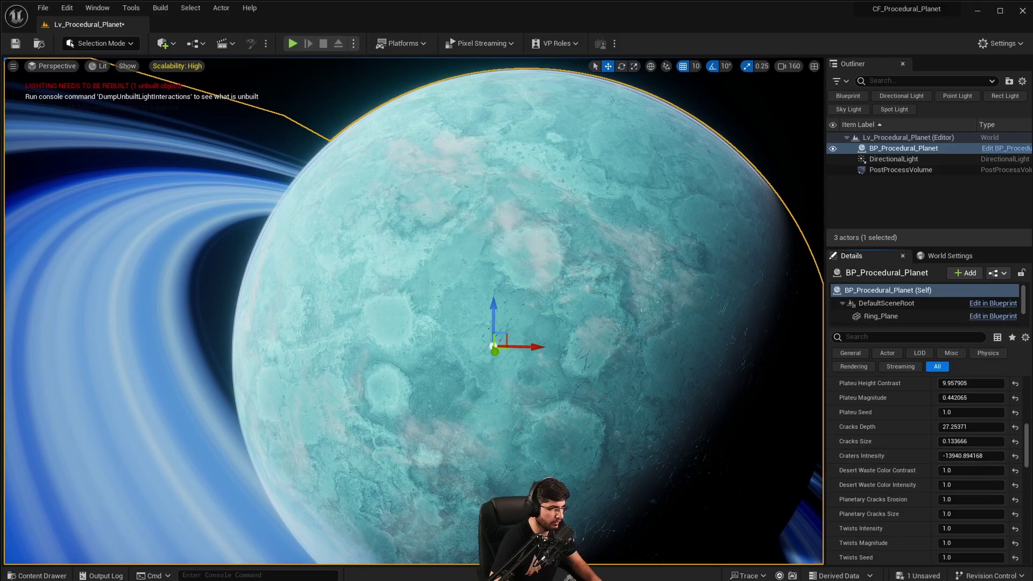
pyautogui.click(1015, 456)
pyautogui.moveTo(948, 456); pyautogui.dragTo(984, 456)
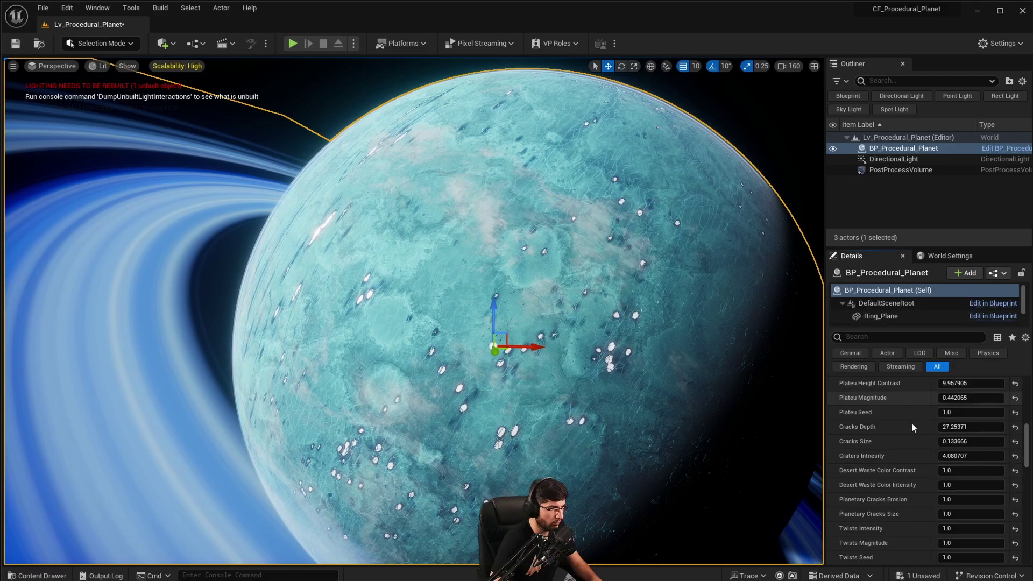
# Step: Try a Desert Waste Color Contrast of -1.277573 and a Desert Waste Color Intensity of -6.093208, undoing each change
pyautogui.moveTo(947, 471)
pyautogui.mouseDown()
pyautogui.moveTo(963, 471)
pyautogui.moveTo(931, 470)
pyautogui.mouseUp()
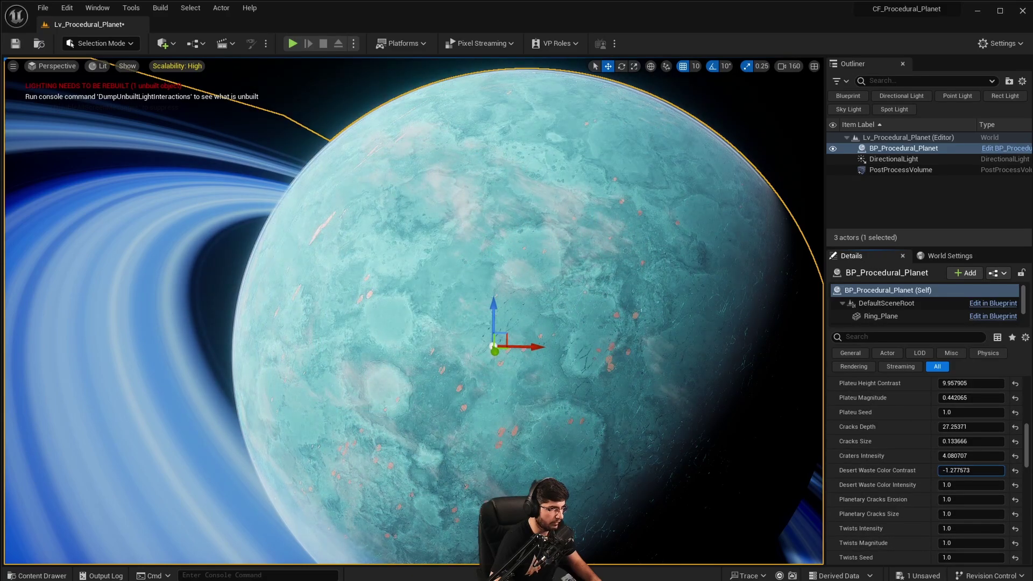
pyautogui.hotkey('ctrl', 'z')
pyautogui.moveTo(955, 483); pyautogui.dragTo(899, 483)
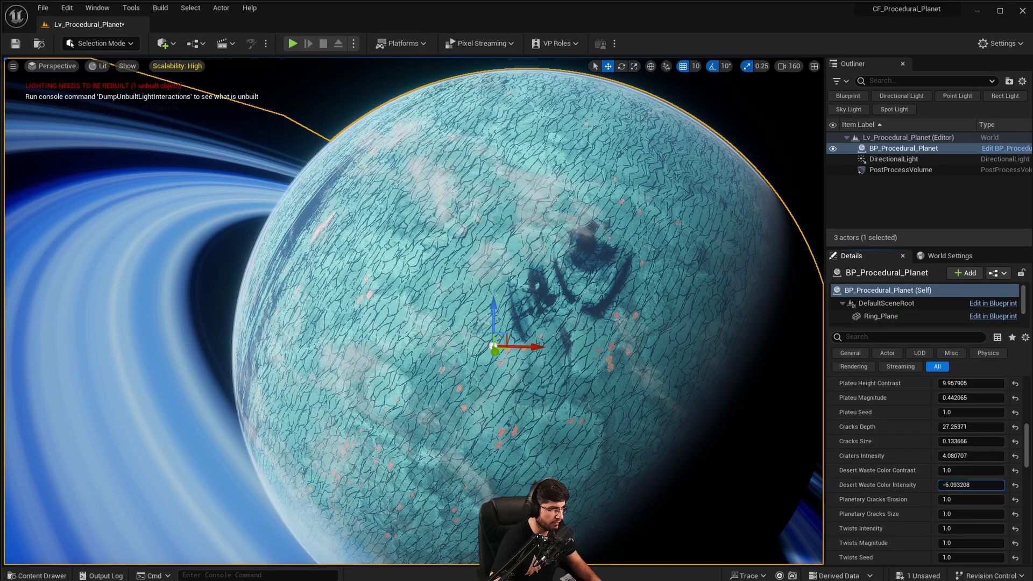
pyautogui.hotkey('ctrl', 'z')
# Step: Reset Craters Intnesity to its default of 0.0 and look over the planet's surface from slightly different angles
pyautogui.click(1014, 456)
pyautogui.moveTo(960, 456); pyautogui.dragTo(992, 455)
pyautogui.hotkey('ctrl', 'z')
pyautogui.moveTo(597, 410); pyautogui.dragTo(543, 433, button='right')
pyautogui.moveTo(525, 468); pyautogui.dragTo(603, 439, button='right')
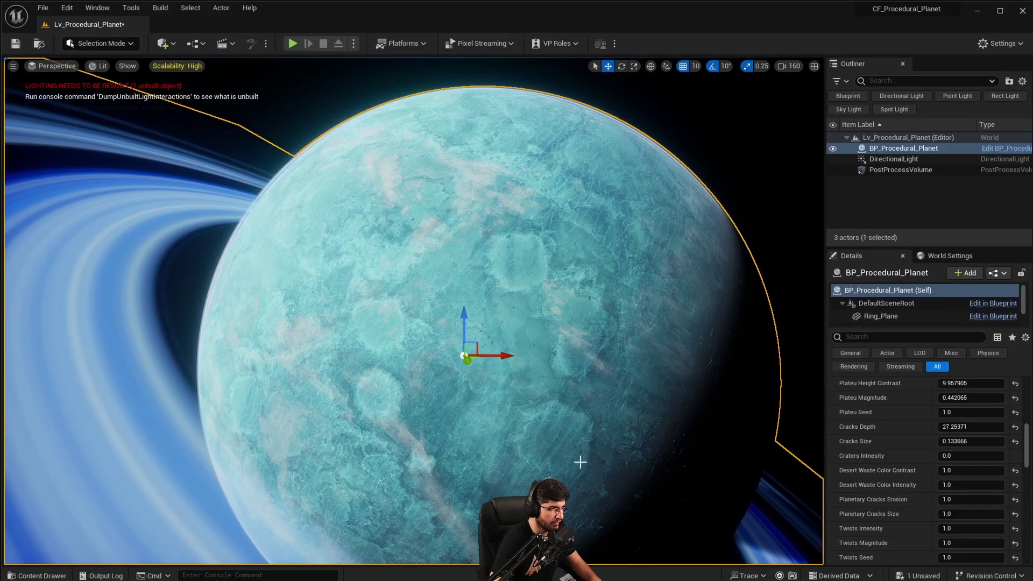
pyautogui.moveTo(574, 296); pyautogui.dragTo(563, 305, button='right')
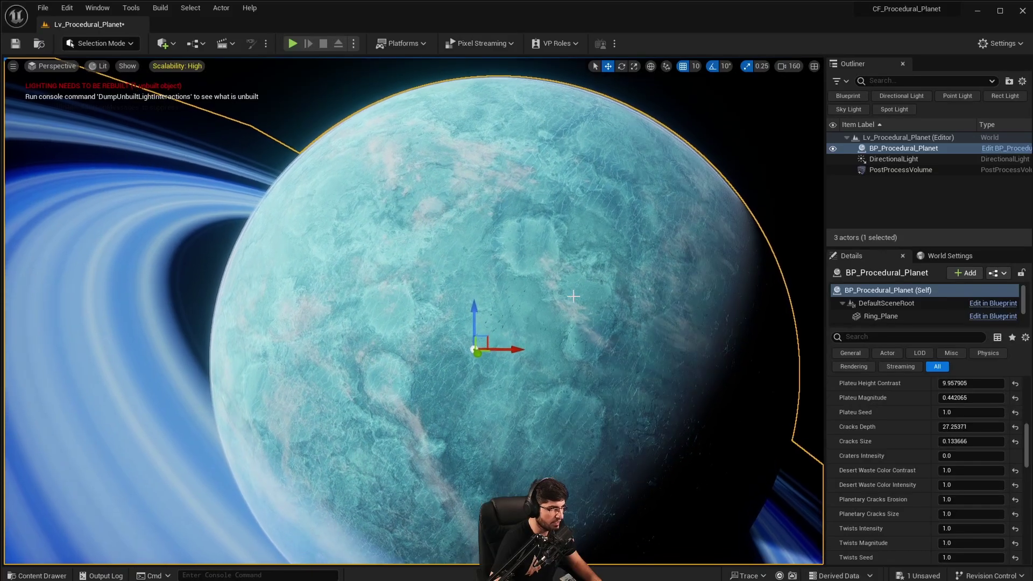
# Step: Try a Desert Waste Color Contrast of -21.05386 and a different Desert Waste Color Intensity, undoing both changes
pyautogui.scroll(-1, 931, 457)
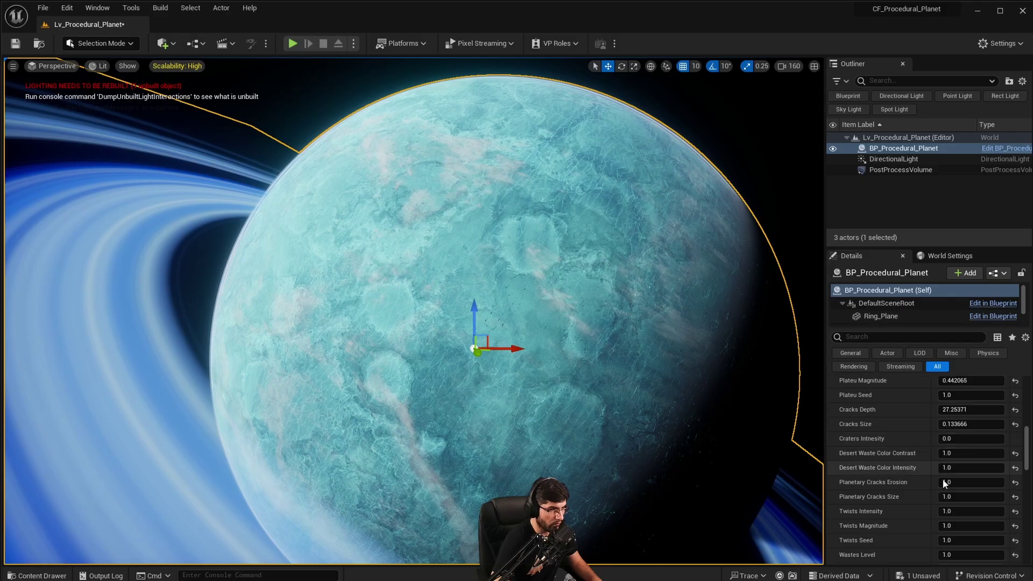
pyautogui.moveTo(963, 453); pyautogui.dragTo(936, 453)
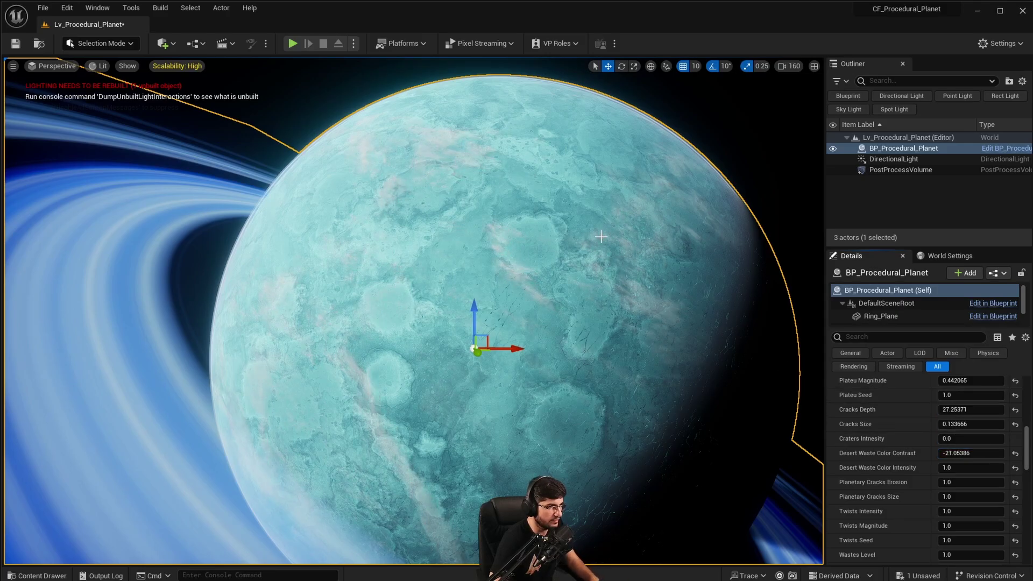
pyautogui.hotkey('ctrl', 'z')
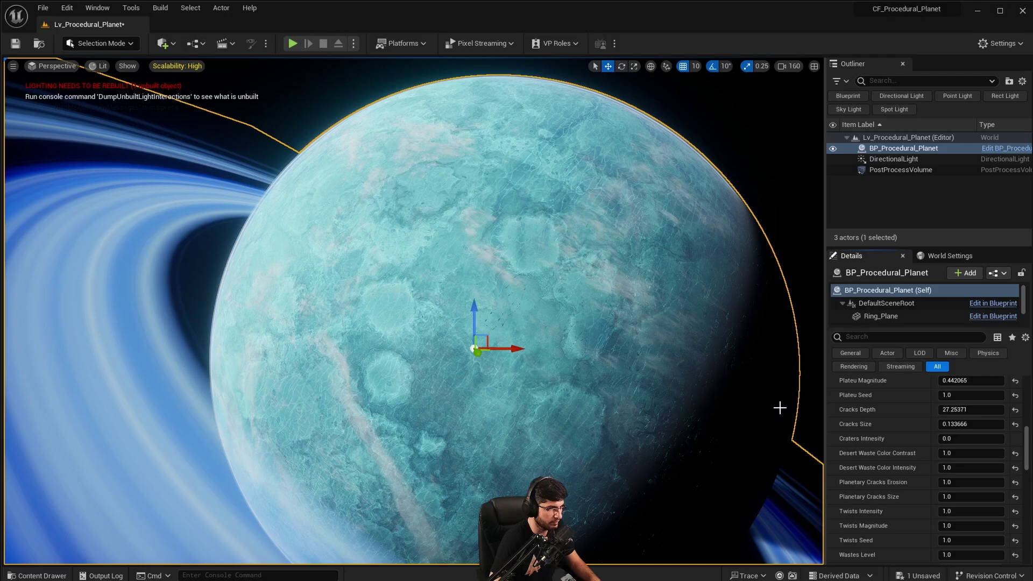
pyautogui.scroll(2, 915, 462)
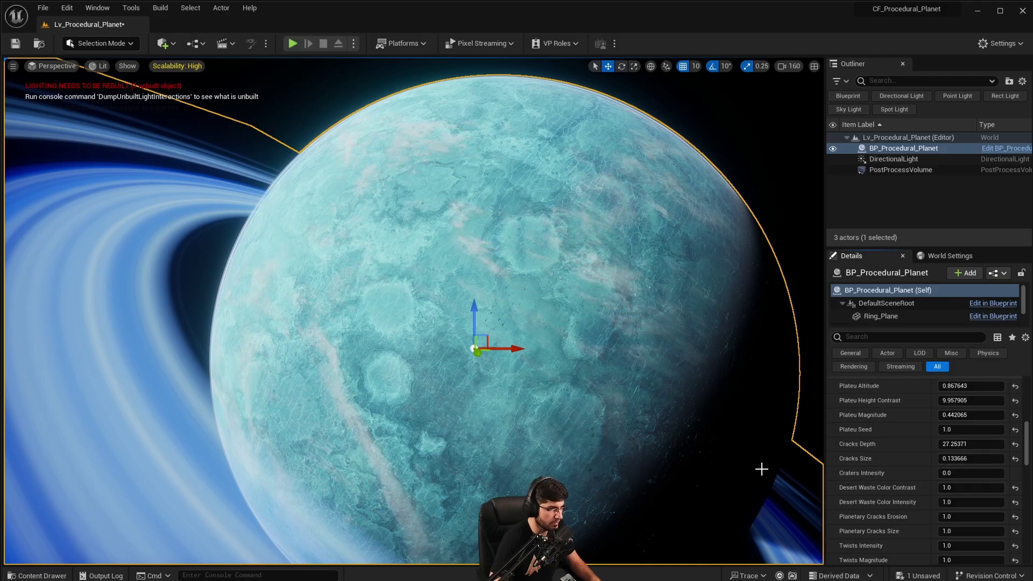
pyautogui.moveTo(963, 502); pyautogui.dragTo(987, 502)
pyautogui.hotkey('ctrl', 'z')
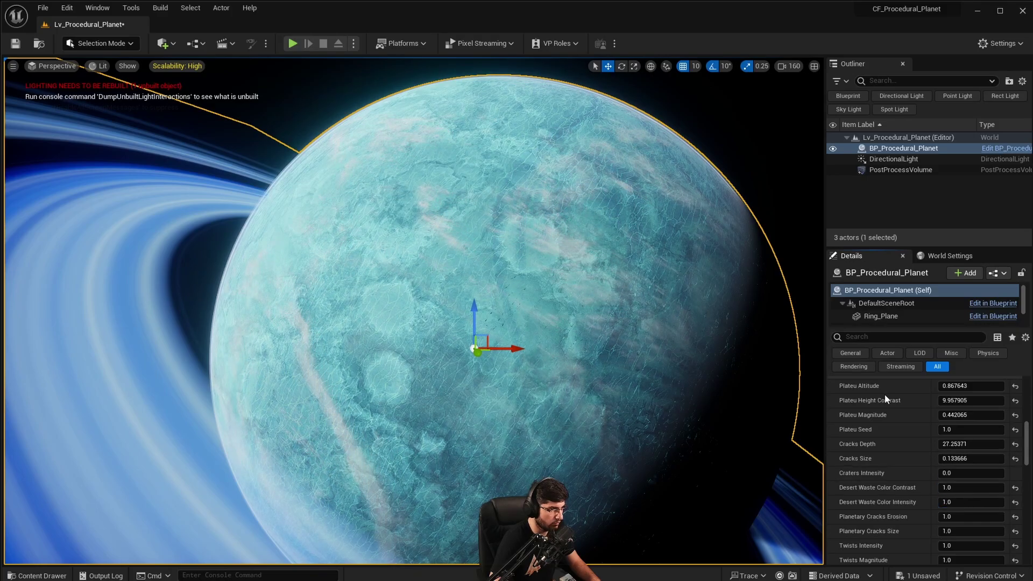
pyautogui.scroll(-2, 934, 479)
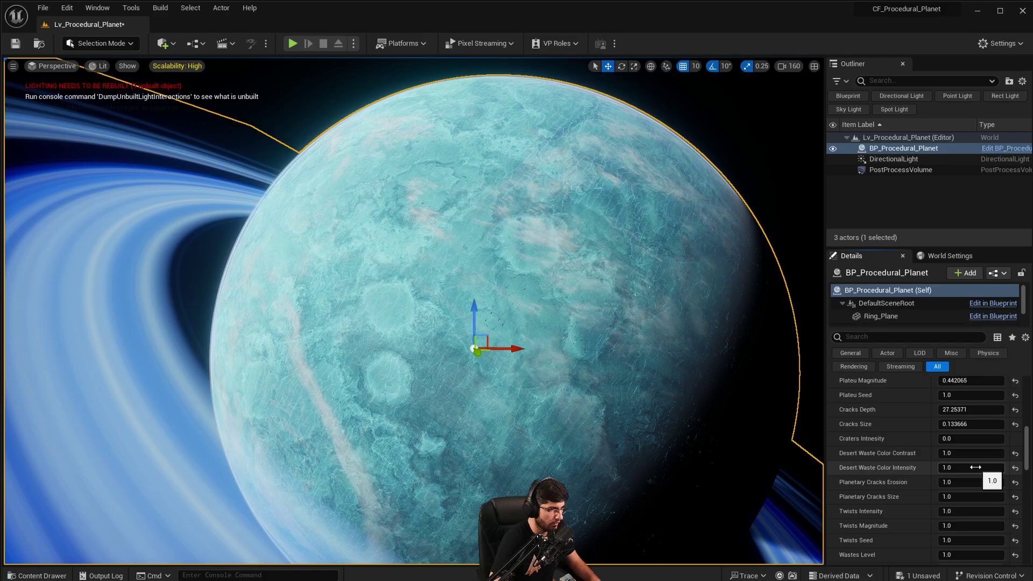
# Step: Try several Planetary Cracks Erosion values, ending at 559.322963, and set Planetary Cracks Size to 21.120427
pyautogui.scroll(-1, 975, 467)
pyautogui.moveTo(973, 466); pyautogui.dragTo(987, 466)
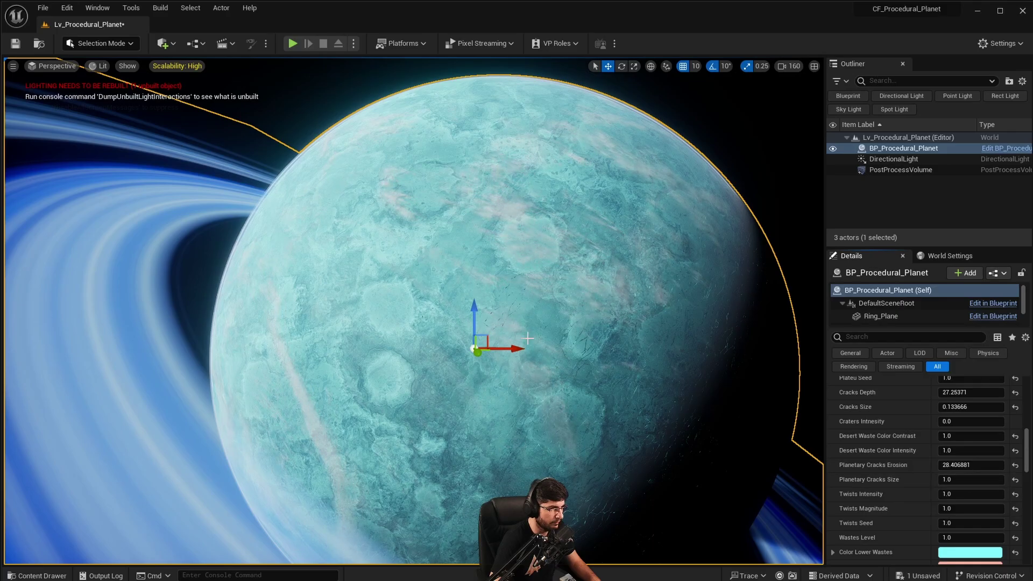
pyautogui.hotkey('ctrl', 'z')
pyautogui.moveTo(969, 467)
pyautogui.mouseDown()
pyautogui.moveTo(939, 465)
pyautogui.moveTo(957, 464)
pyautogui.mouseUp()
pyautogui.hotkey('ctrl', 'z')
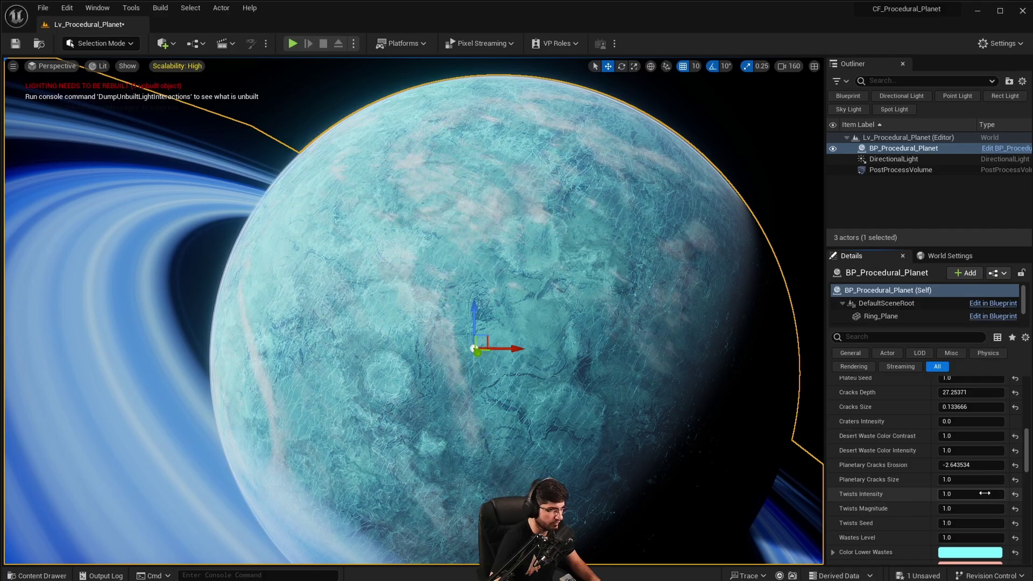
pyautogui.click(1015, 465)
pyautogui.scroll(-2, 877, 479)
pyautogui.moveTo(950, 445); pyautogui.dragTo(969, 431)
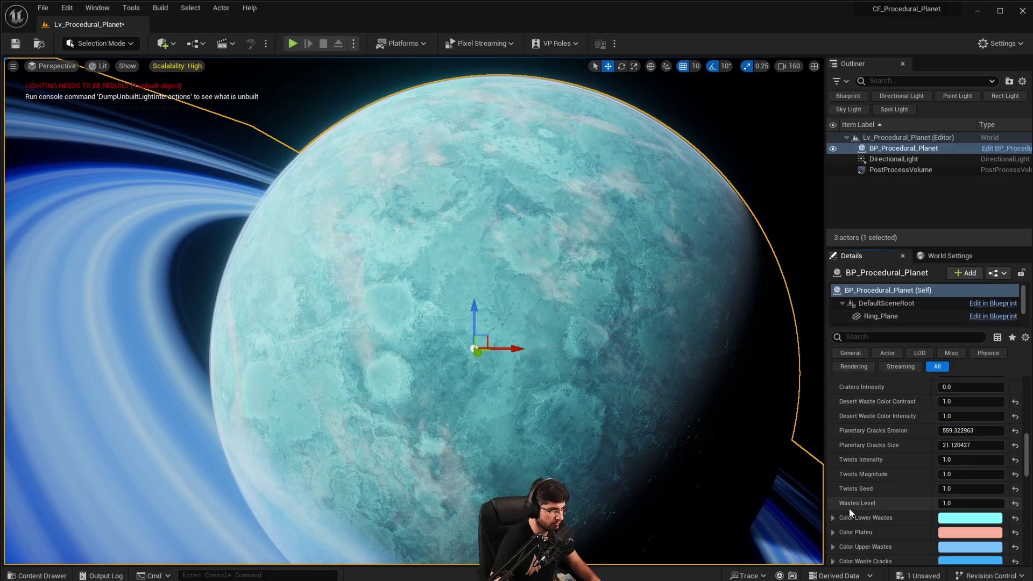
# Step: Try an orange Color Waste Cracks and a Twists Intensity of 1.939187, reverting both changes
pyautogui.scroll(-2, 875, 492)
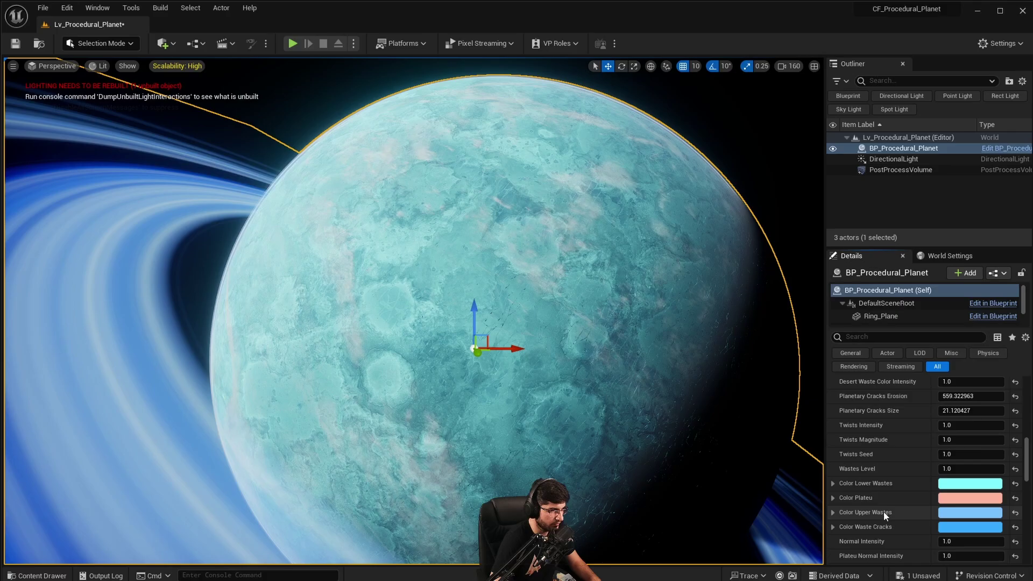
pyautogui.click(967, 527)
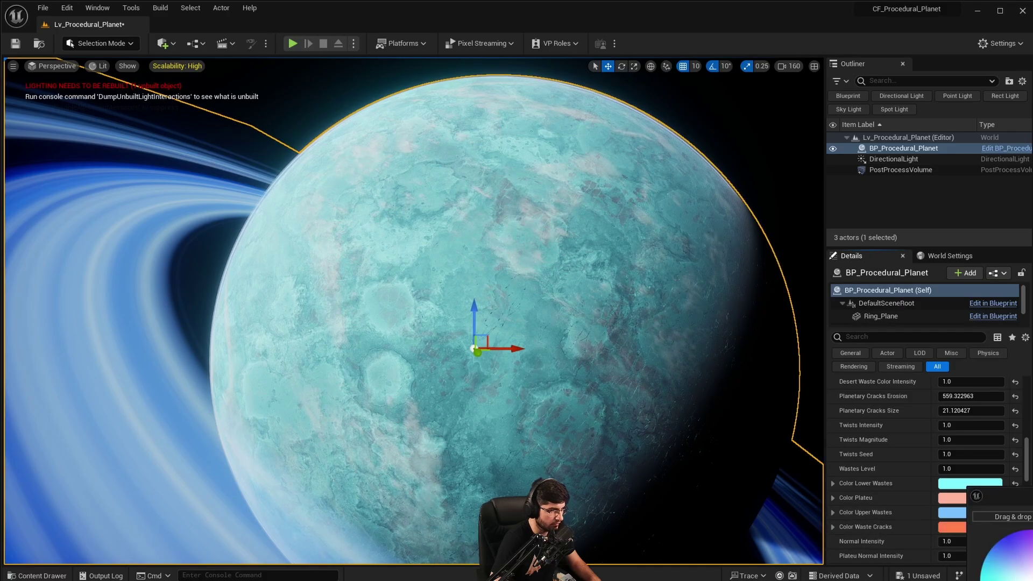
pyautogui.press('Return')
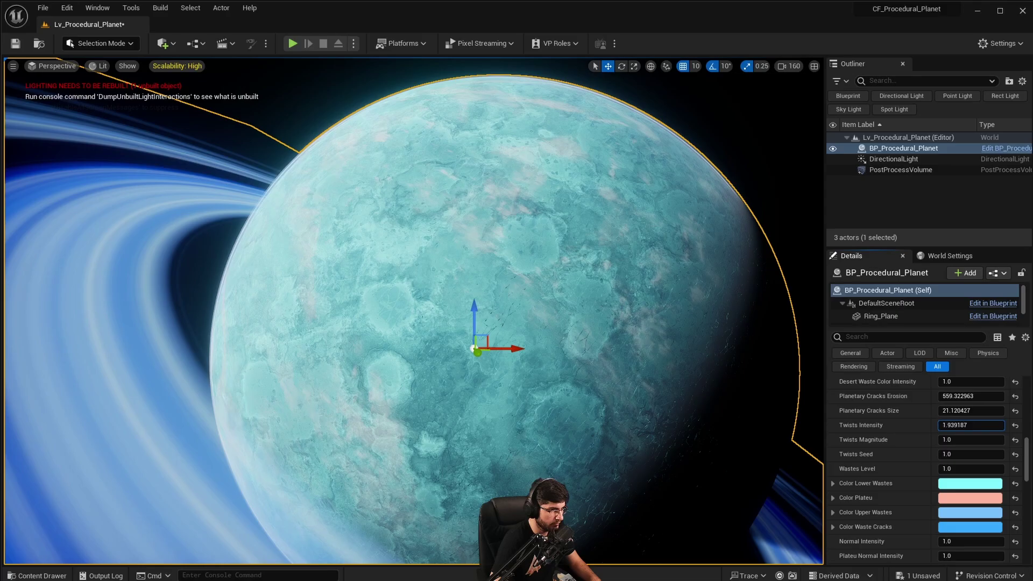
pyautogui.hotkey('ctrl', 'z')
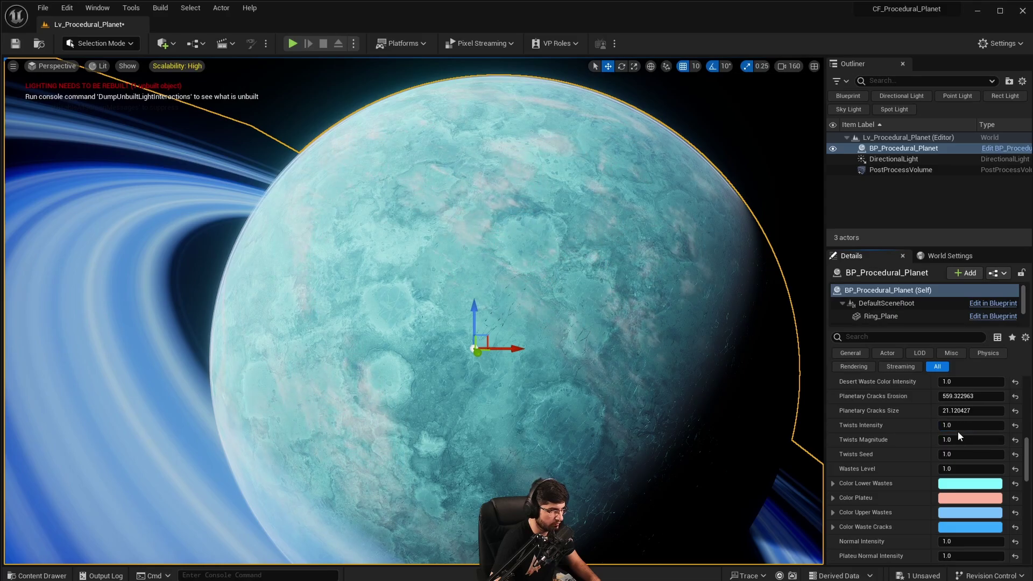
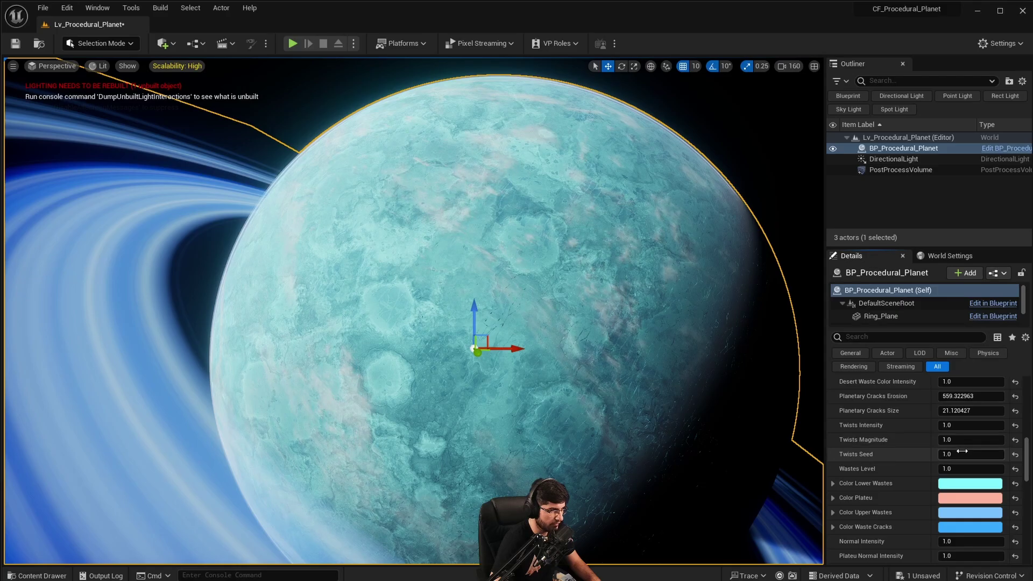
# Step: Set Wastes Level to 0.557899, Planetary Cracks Erosion to 11.744443, Planetary Cracks Size to 2.588534 and Twists Intensity to 1.102277
pyautogui.moveTo(963, 468)
pyautogui.mouseDown()
pyautogui.moveTo(944, 468)
pyautogui.moveTo(969, 469)
pyautogui.mouseUp()
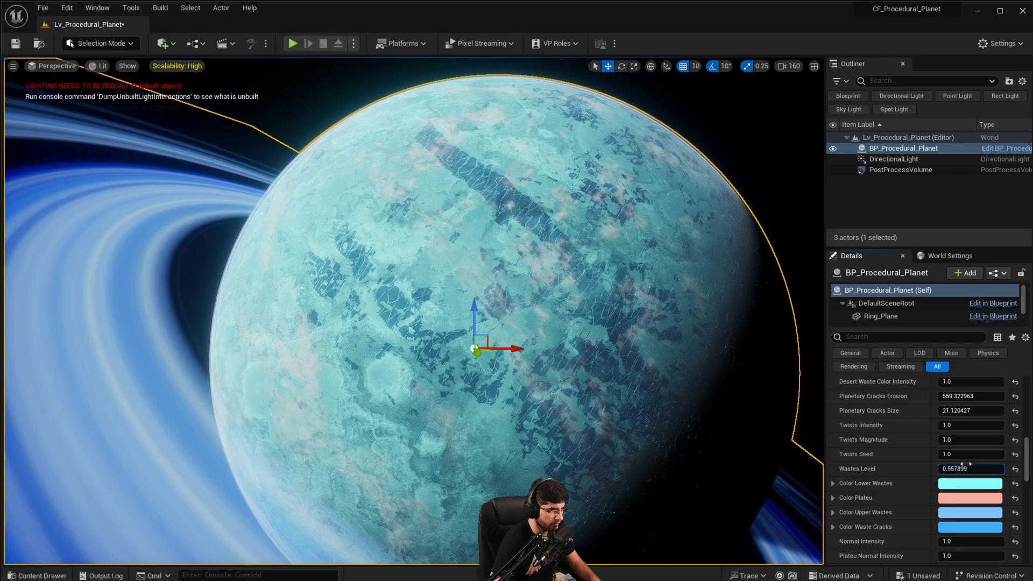
pyautogui.moveTo(966, 411); pyautogui.dragTo(947, 411)
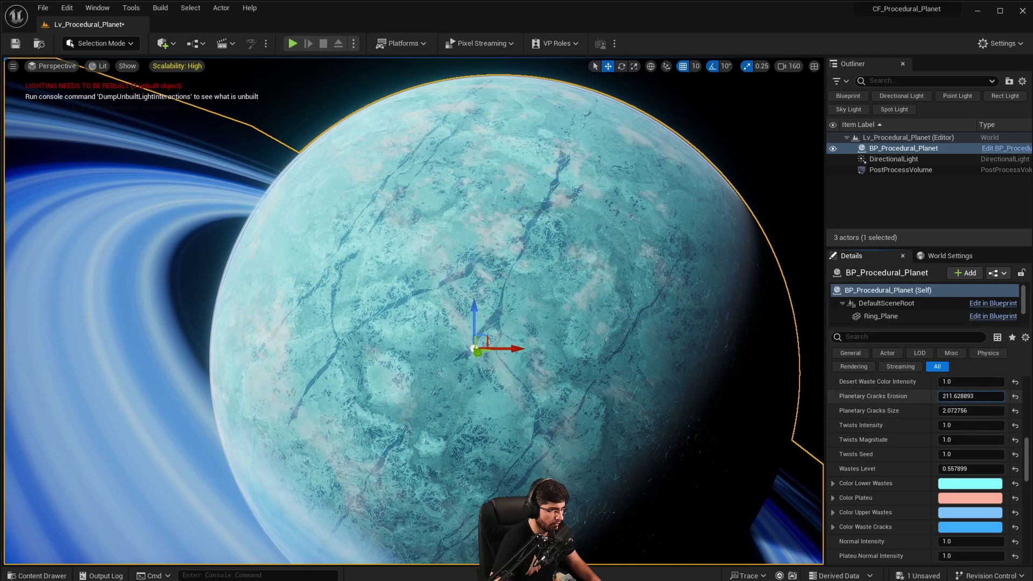
pyautogui.moveTo(988, 396); pyautogui.dragTo(986, 397)
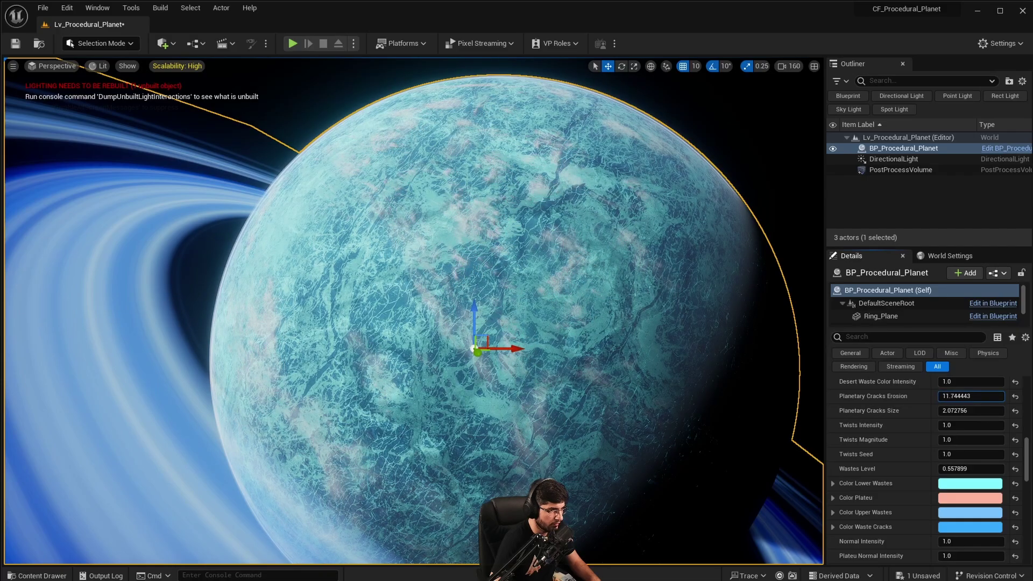
pyautogui.moveTo(967, 411)
pyautogui.mouseDown()
pyautogui.moveTo(983, 411)
pyautogui.moveTo(977, 425)
pyautogui.mouseUp()
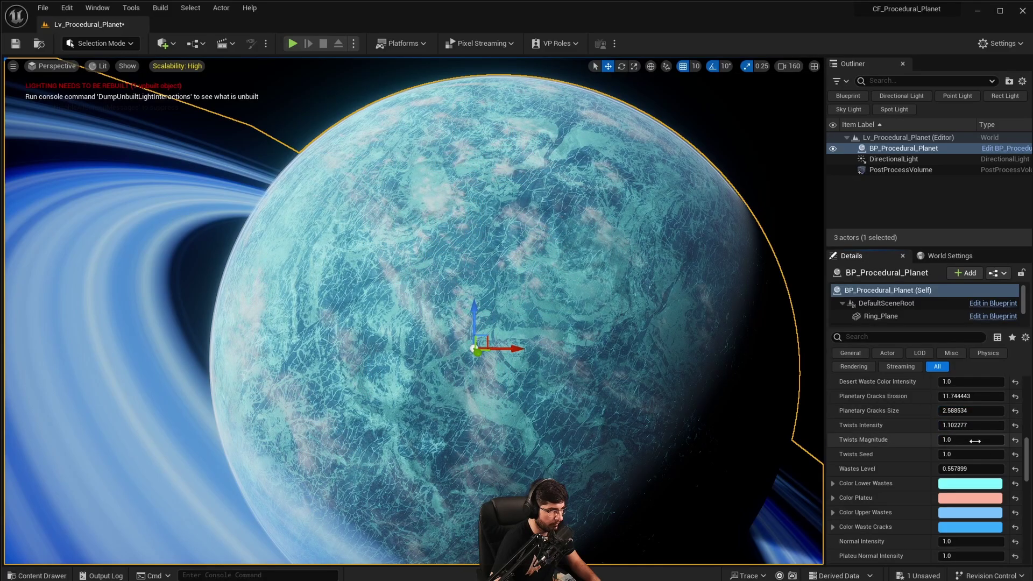
# Step: Change the planet's Color Waste Cracks to magenta
pyautogui.scroll(-2, 971, 451)
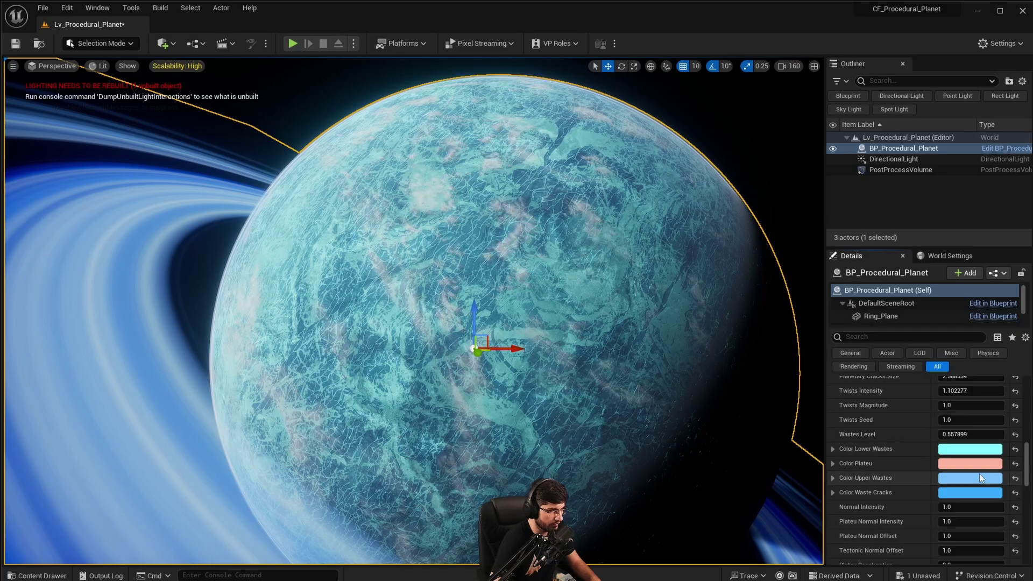
pyautogui.click(978, 492)
pyautogui.click(997, 564)
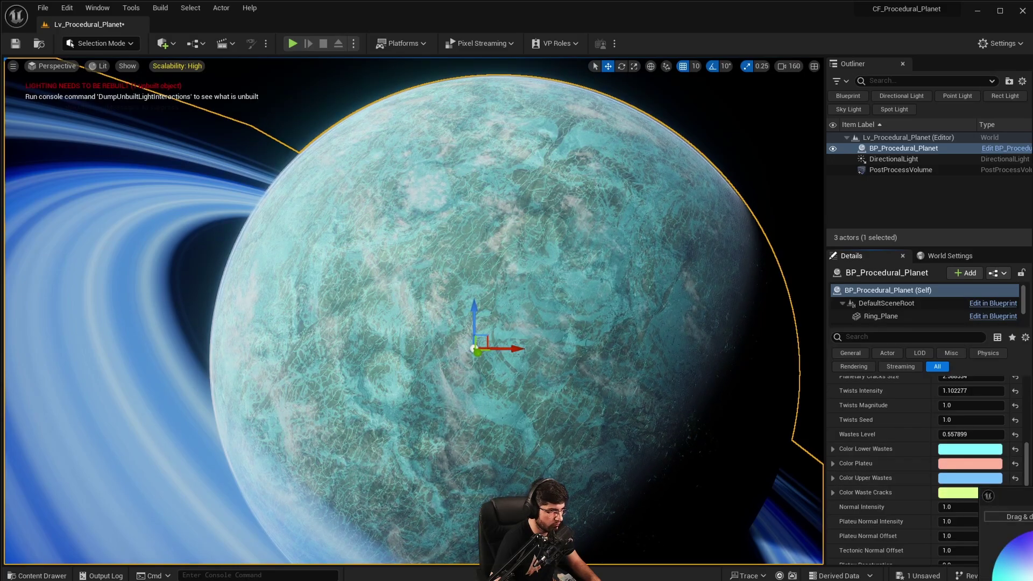
pyautogui.moveTo(1010, 550); pyautogui.dragTo(1032, 538)
pyautogui.press('Return')
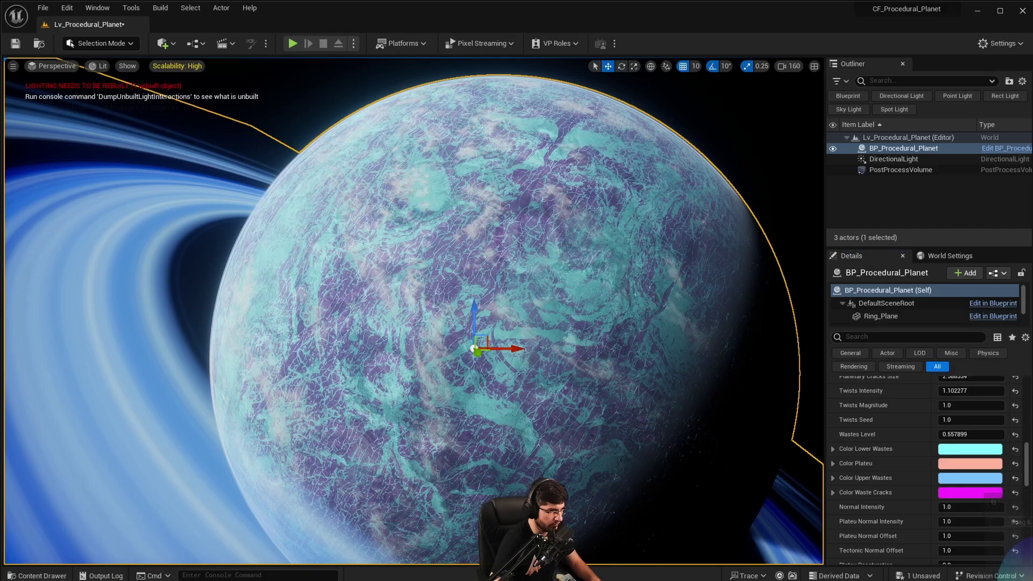
# Step: Change the planet's Color Upper Wastes to bright cyan
pyautogui.click(978, 478)
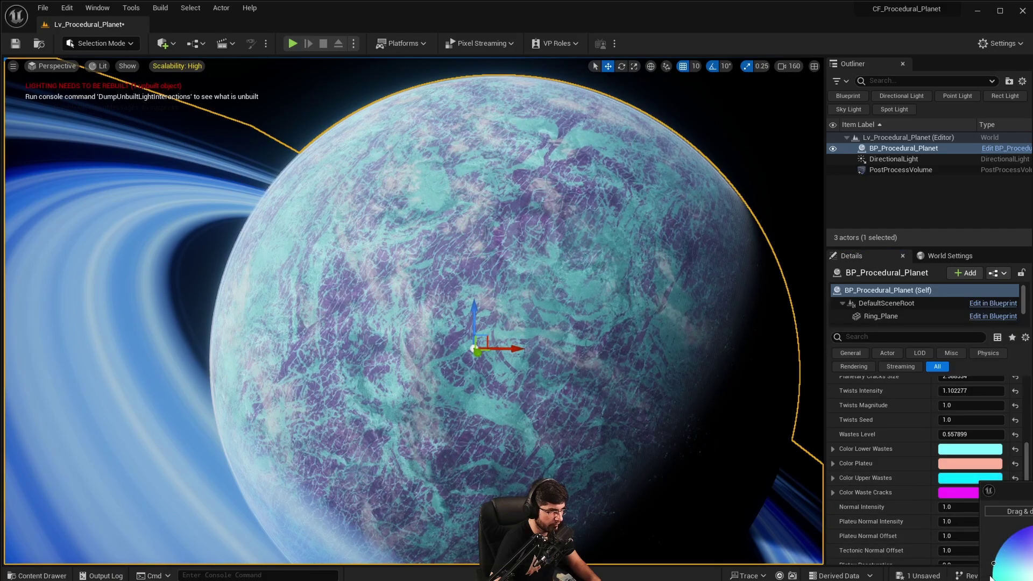
pyautogui.moveTo(1032, 570); pyautogui.dragTo(988, 574)
pyautogui.moveTo(413, 311); pyautogui.dragTo(418, 274, button='right')
# Step: Try a dark pink and a pale pink for Color Plateu, then cancel the color change
pyautogui.click(965, 466)
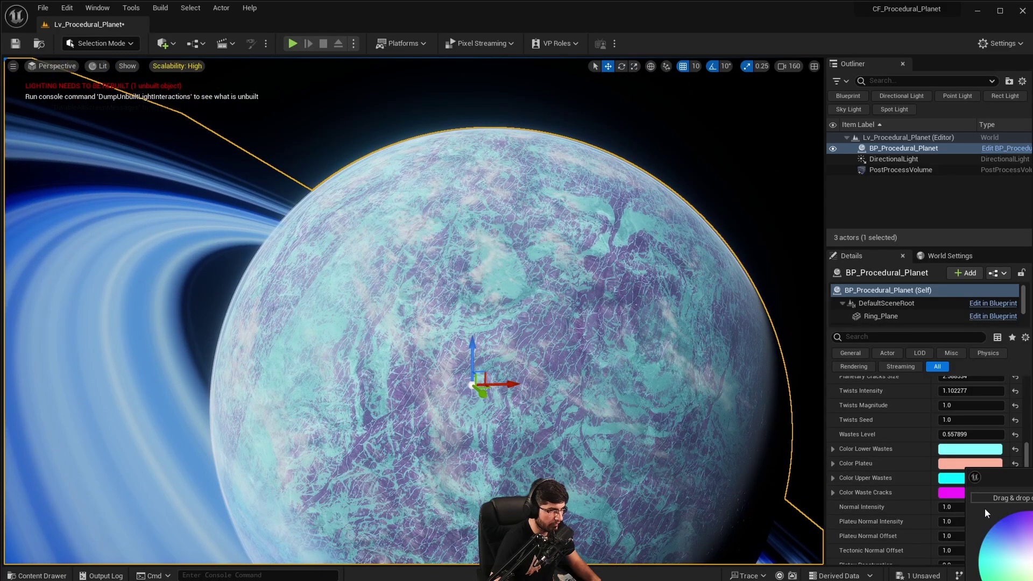
pyautogui.click(990, 536)
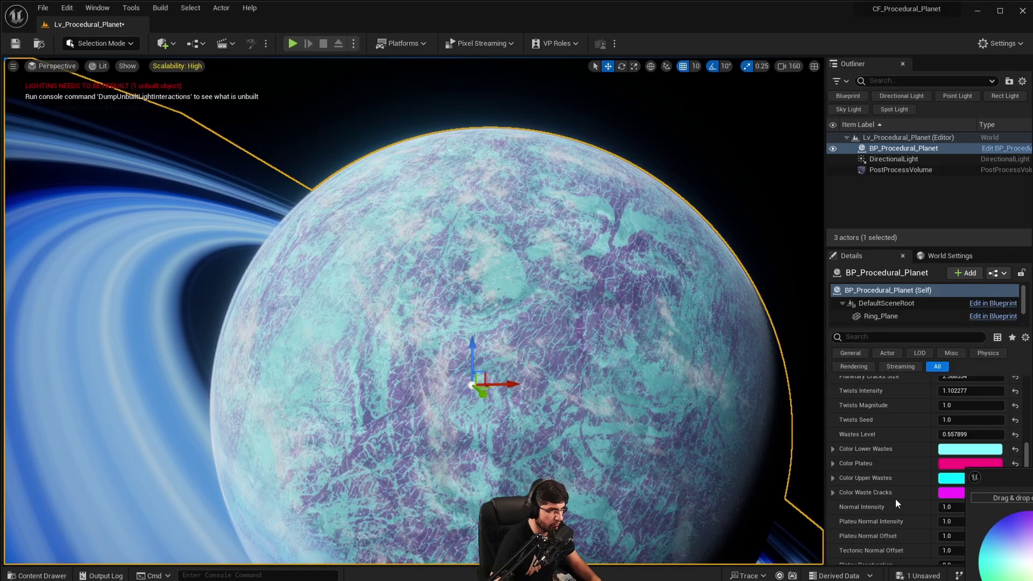
pyautogui.click(1018, 545)
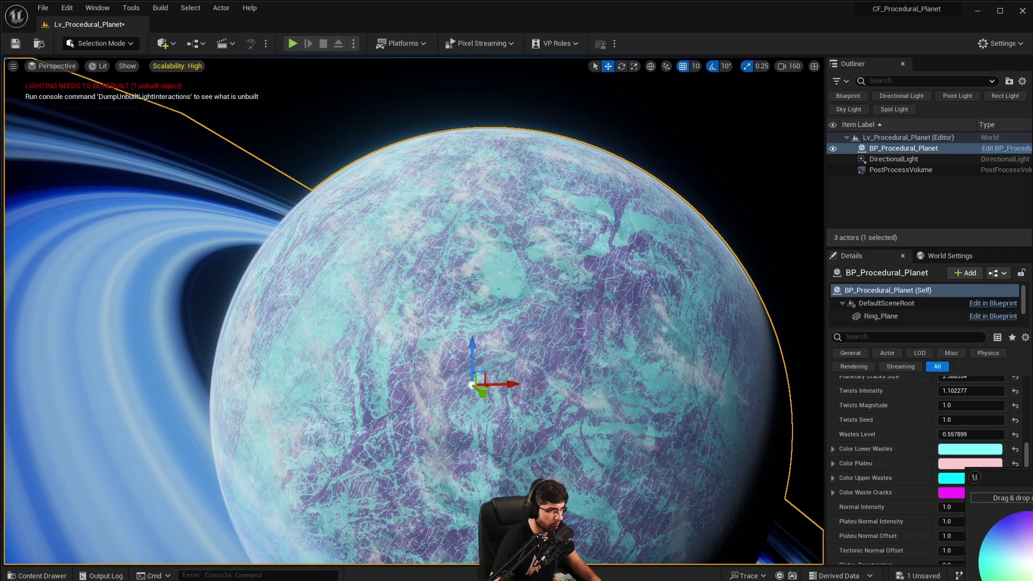
pyautogui.press('Escape')
# Step: Change Color Lower Wastes to orange and inspect the recolored planet surface
pyautogui.click(952, 453)
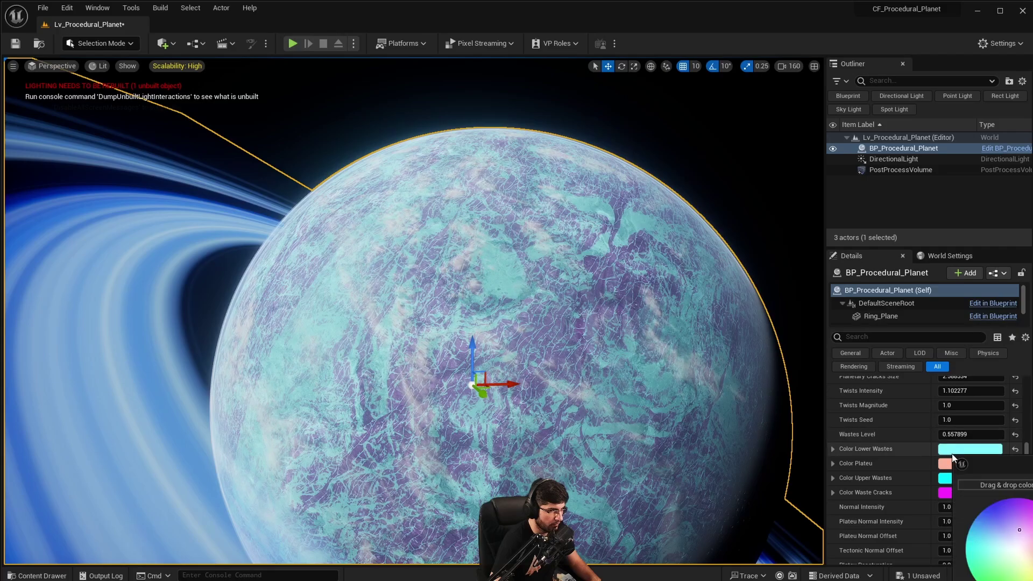
pyautogui.moveTo(989, 520); pyautogui.dragTo(1032, 580)
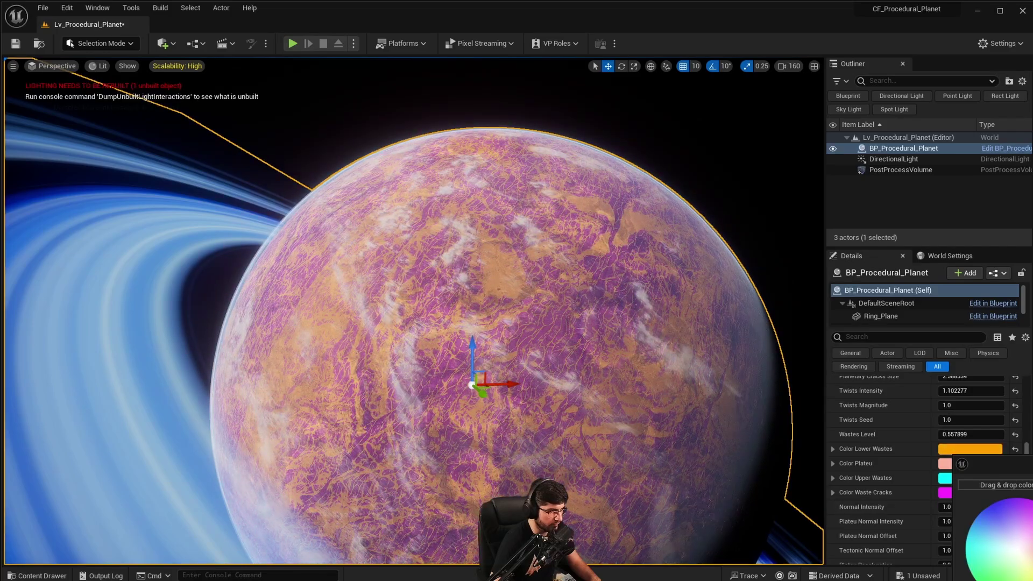
pyautogui.moveTo(472, 170); pyautogui.dragTo(410, 195, button='right')
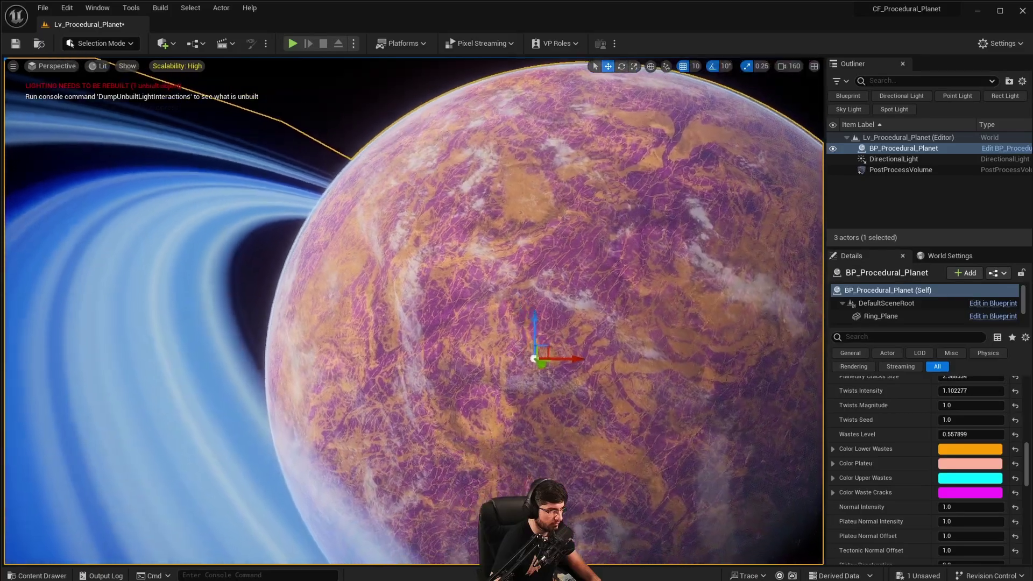
pyautogui.moveTo(691, 435)
pyautogui.mouseDown(button='right')
pyautogui.moveTo(713, 445)
pyautogui.moveTo(693, 425)
pyautogui.moveTo(691, 435)
pyautogui.mouseUp(button='right')
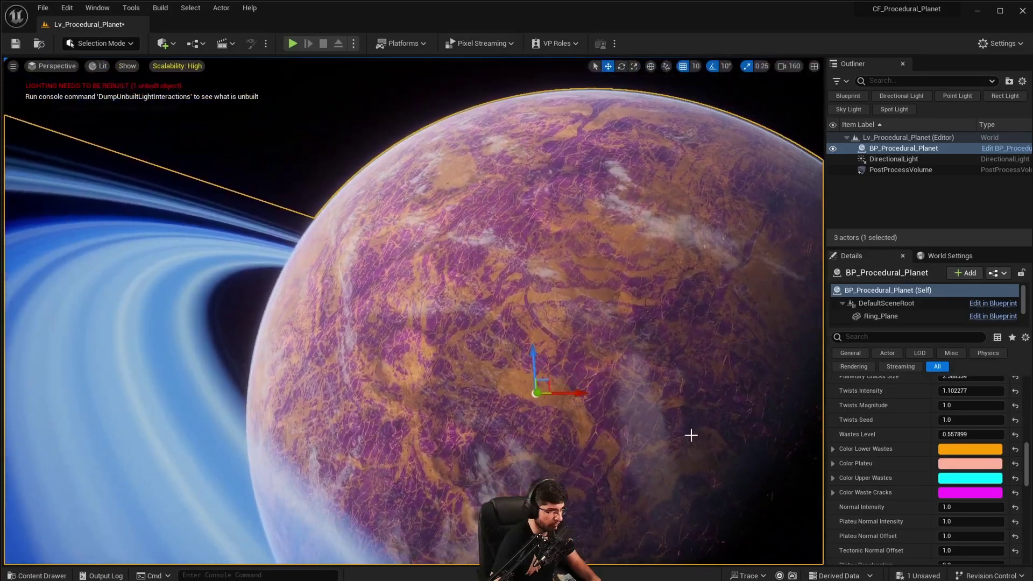
# Step: Try a Normal Intensity of 2.308638 and a different Plateu Normal Intensity, returning both to 1
pyautogui.scroll(-3, 967, 459)
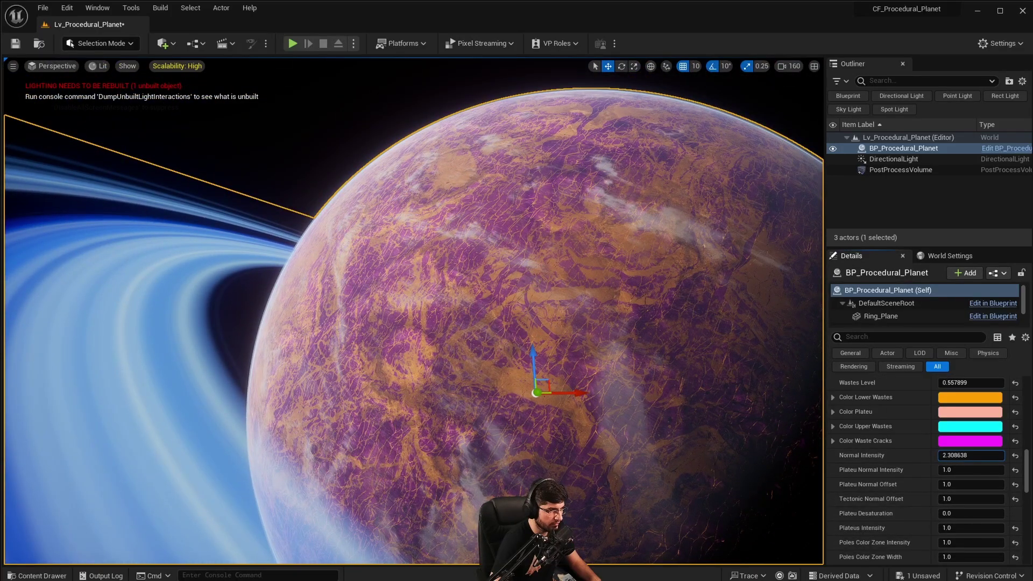
pyautogui.hotkey('ctrl', 'z')
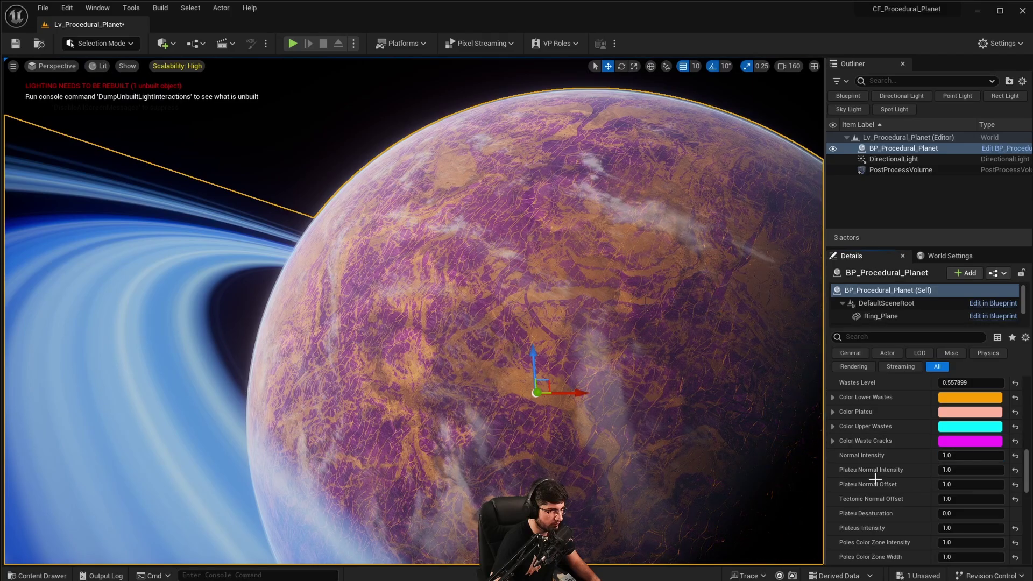
pyautogui.moveTo(976, 472); pyautogui.dragTo(984, 488)
pyautogui.click(973, 470)
pyautogui.write('1')
pyautogui.press('Return')
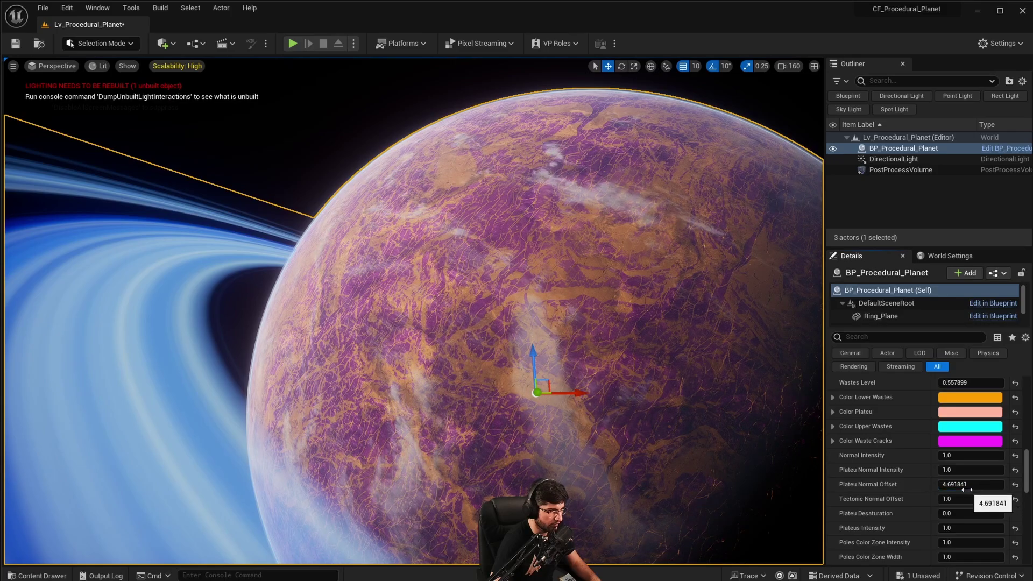
# Step: Try a Plateu Normal Offset of 4.691841 and a Plateu Desaturation of 2.254106, undoing both changes
pyautogui.hotkey('ctrl', 'z')
pyautogui.moveTo(662, 405); pyautogui.dragTo(748, 406, button='right')
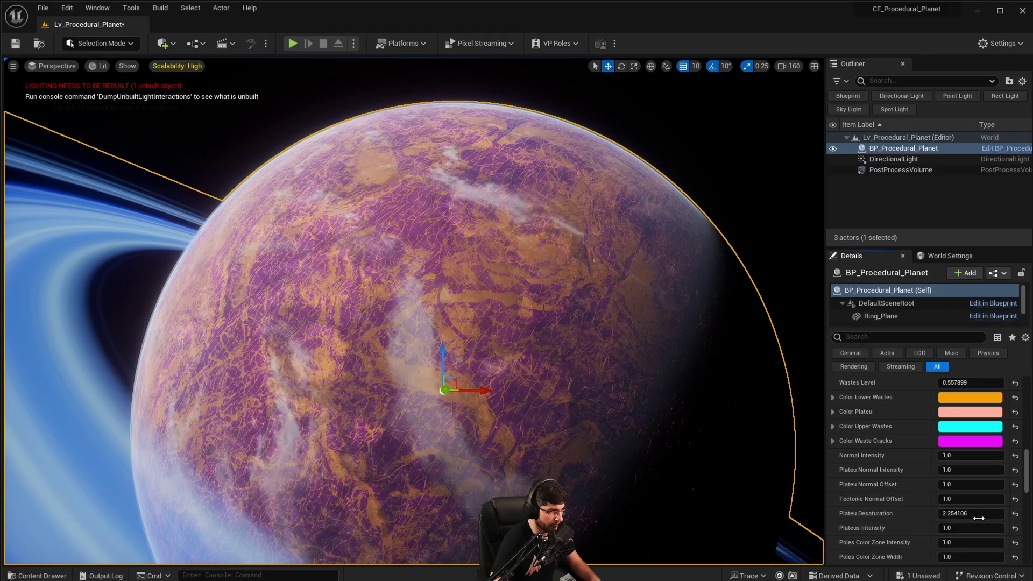
pyautogui.hotkey('ctrl', 'z')
# Step: Try a Plateus Intensity of 8.181445 and undo the change
pyautogui.scroll(-3, 908, 528)
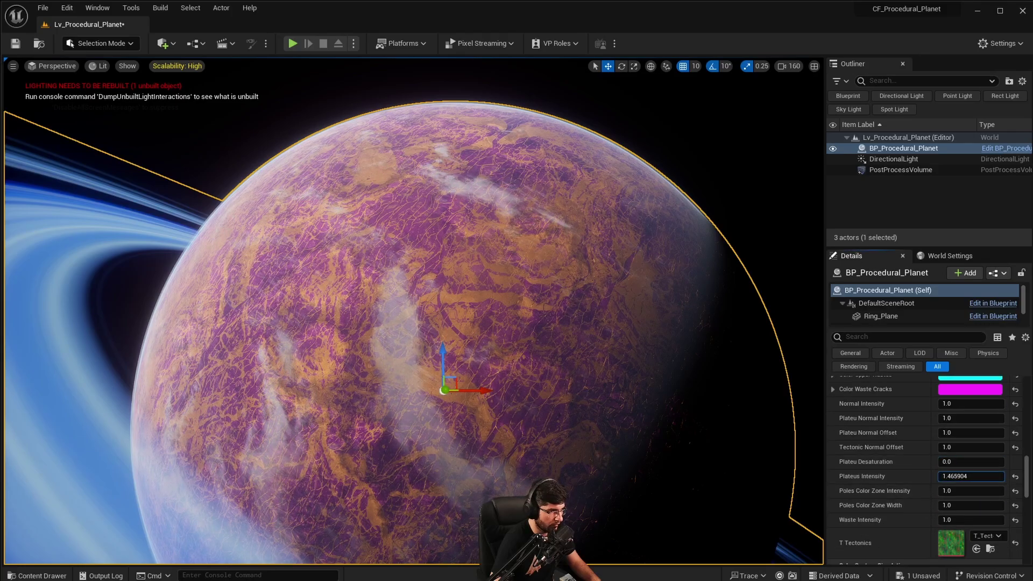
pyautogui.moveTo(971, 477); pyautogui.dragTo(998, 476)
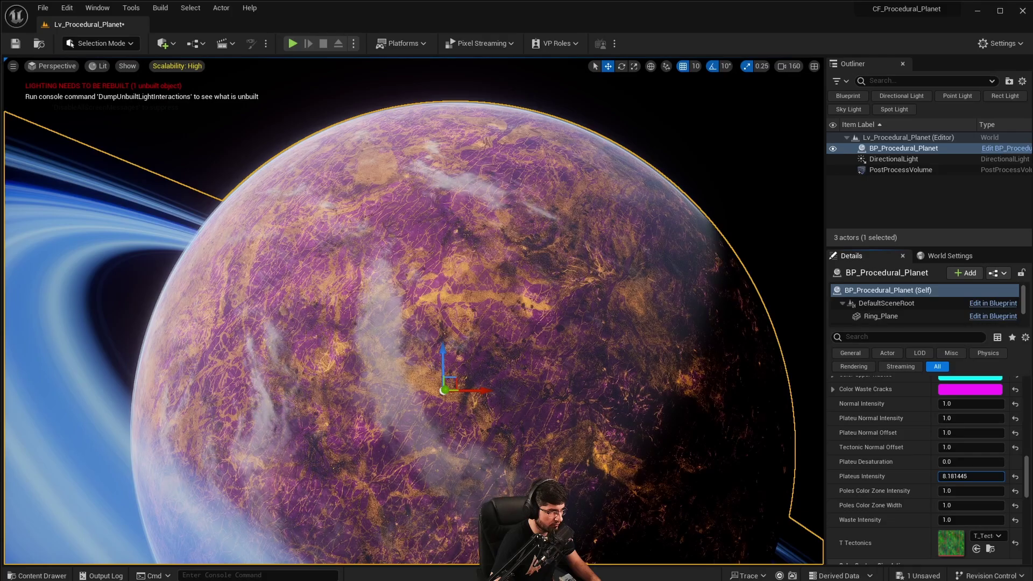
pyautogui.hotkey('ctrl', 'z')
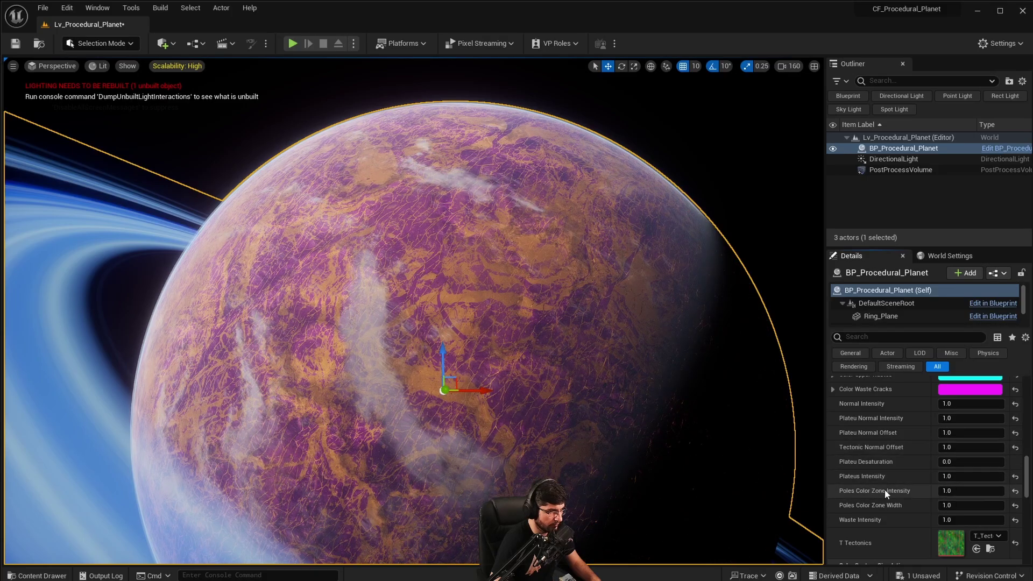
# Step: Review the remaining planet properties and set Plateu Magnitude to -0.074734
pyautogui.scroll(-3, 883, 485)
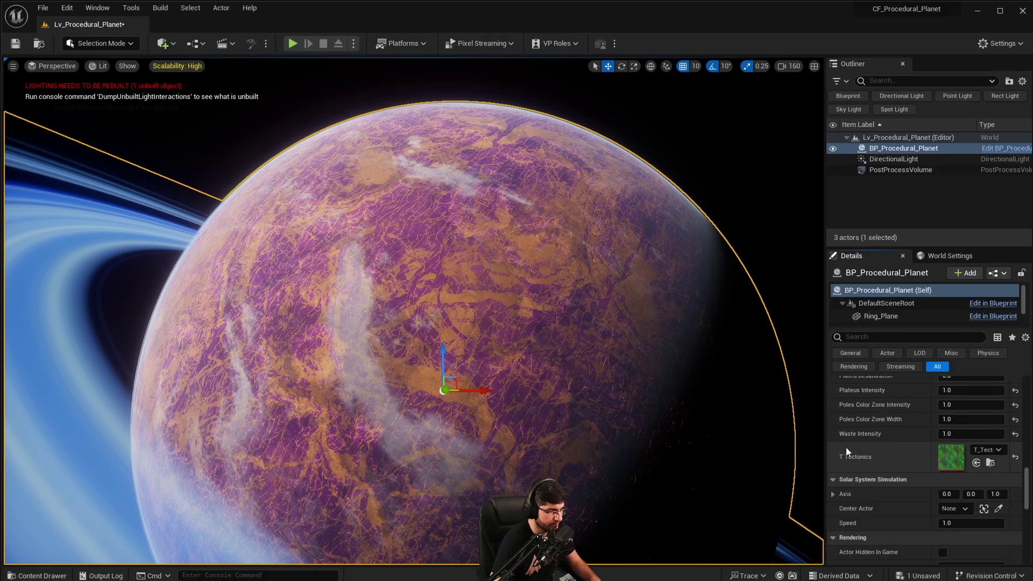
pyautogui.moveTo(359, 327); pyautogui.dragTo(279, 327, button='right')
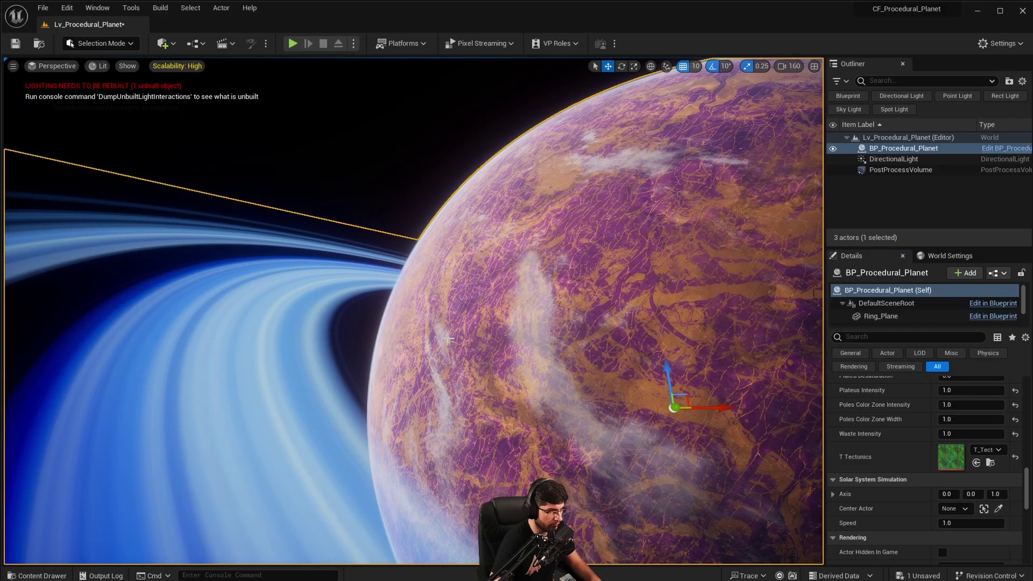
pyautogui.moveTo(359, 327); pyautogui.dragTo(403, 327, button='right')
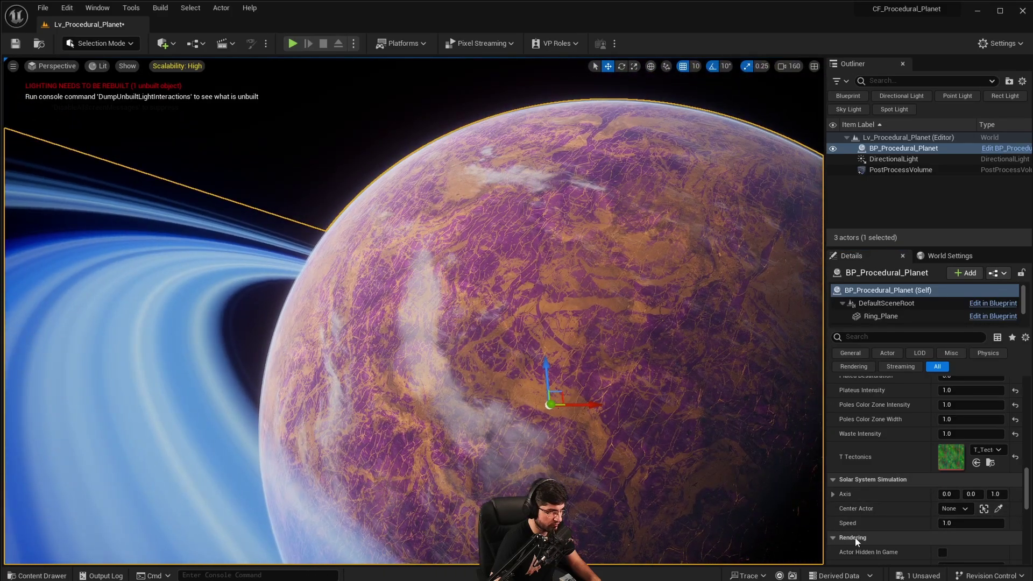
pyautogui.scroll(5, 904, 482)
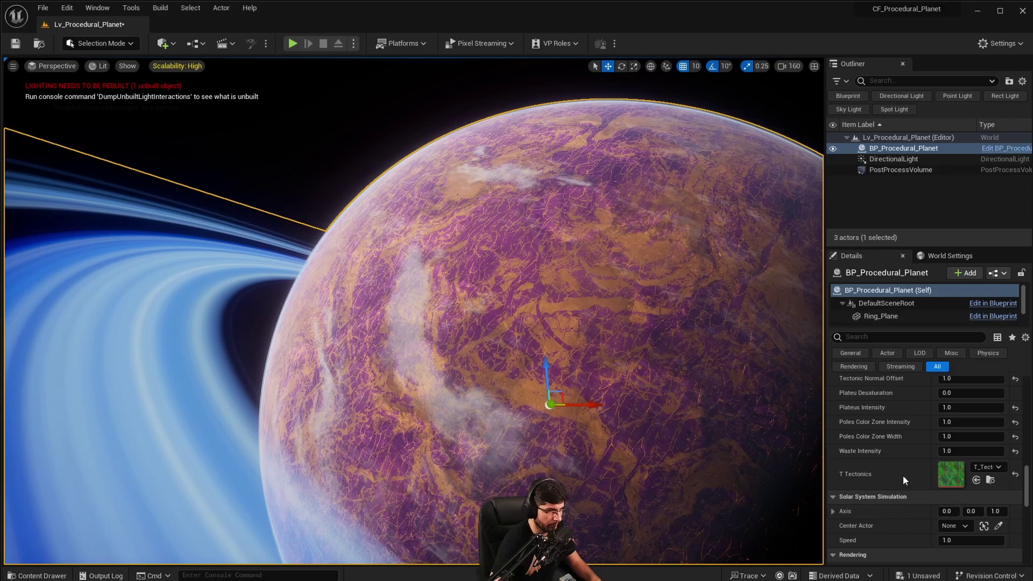
pyautogui.scroll(9, 909, 481)
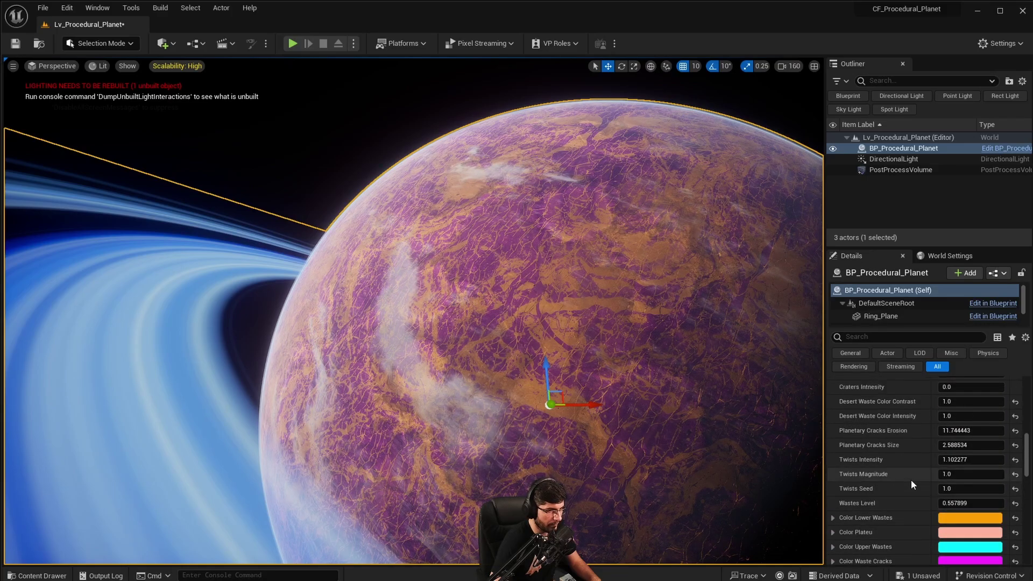
pyautogui.scroll(3, 963, 412)
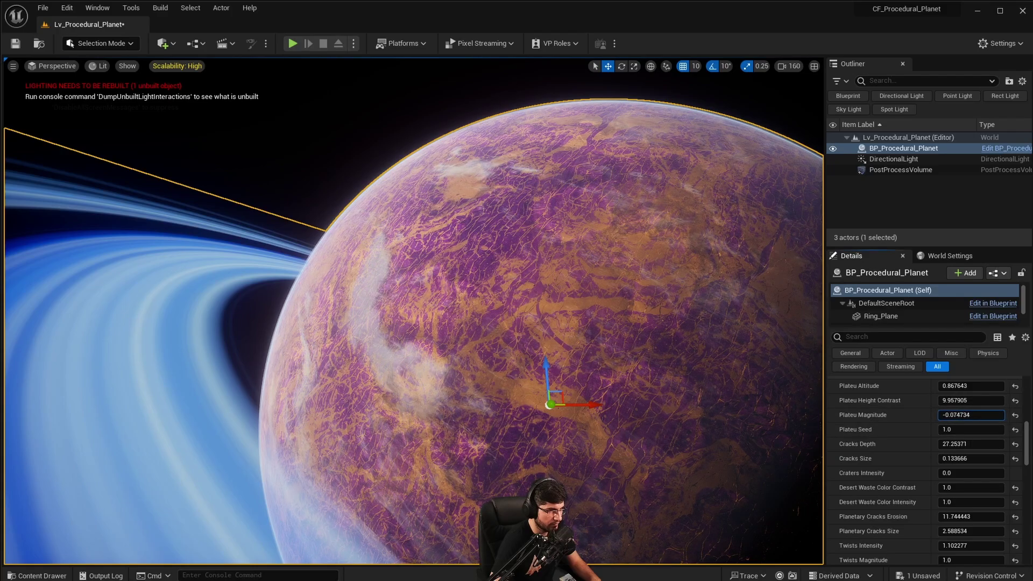
# Step: Try a Plateu Seed of 2.029049 and a Cracks Depth of 11.985528, undoing both changes
pyautogui.moveTo(962, 429); pyautogui.dragTo(965, 430)
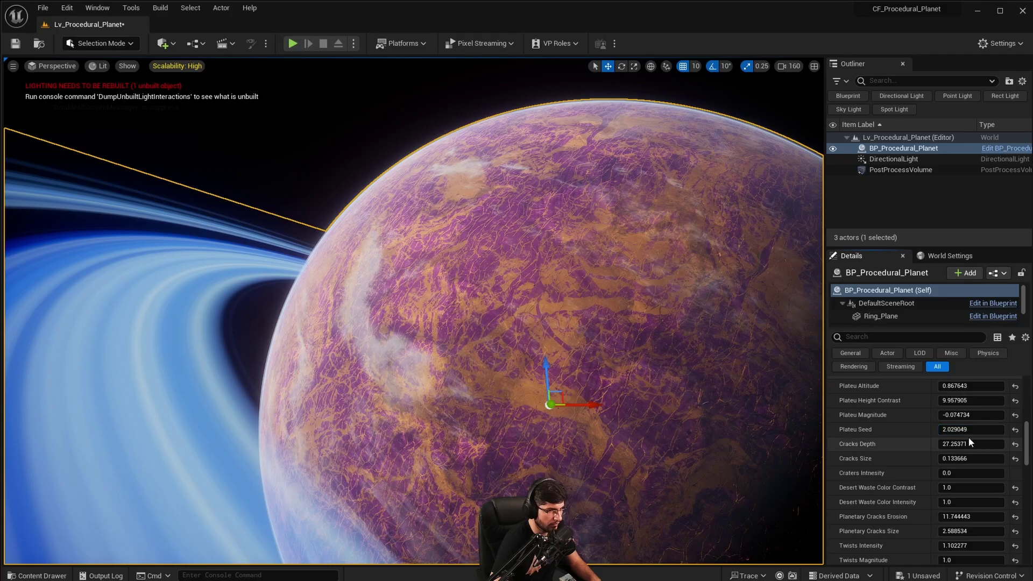
pyautogui.hotkey('ctrl', 'z')
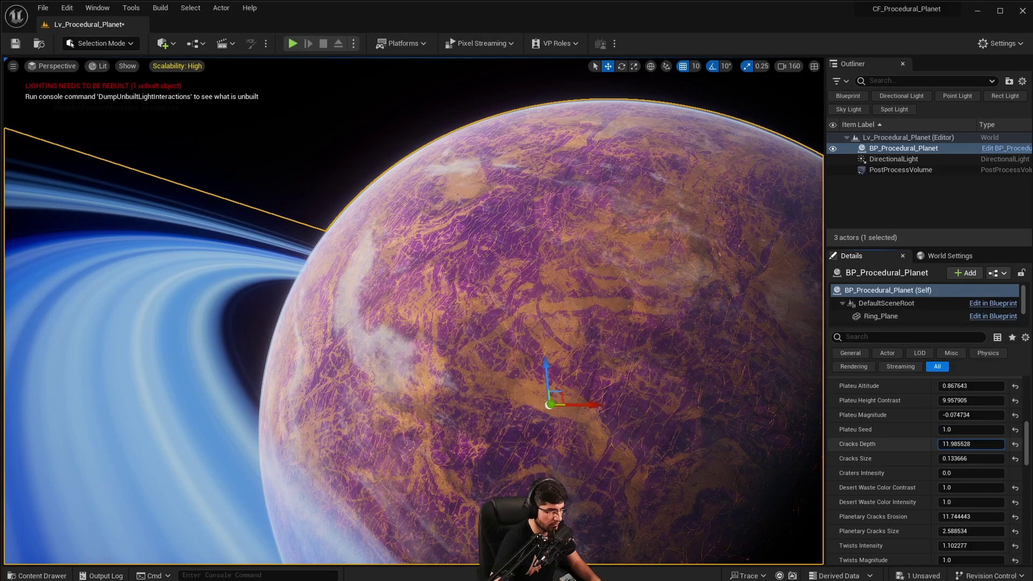
pyautogui.moveTo(961, 444); pyautogui.dragTo(990, 444)
pyautogui.scroll(3, 917, 429)
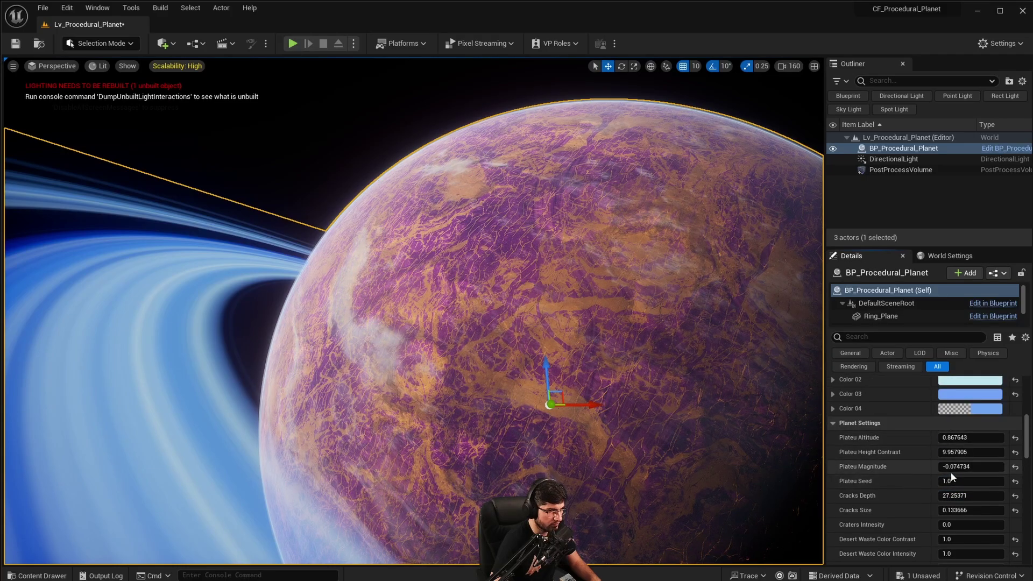
# Step: Set Cracks Size to 0.829666 and Cracks Depth to 5.031476 in the planet settings
pyautogui.scroll(-2, 950, 476)
pyautogui.scroll(2, 941, 478)
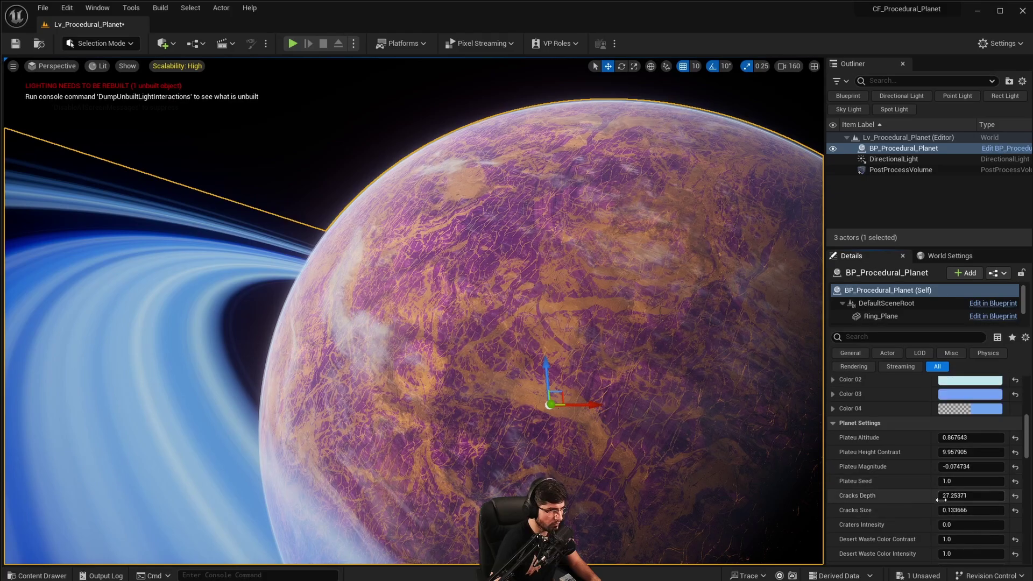
pyautogui.scroll(-1, 969, 487)
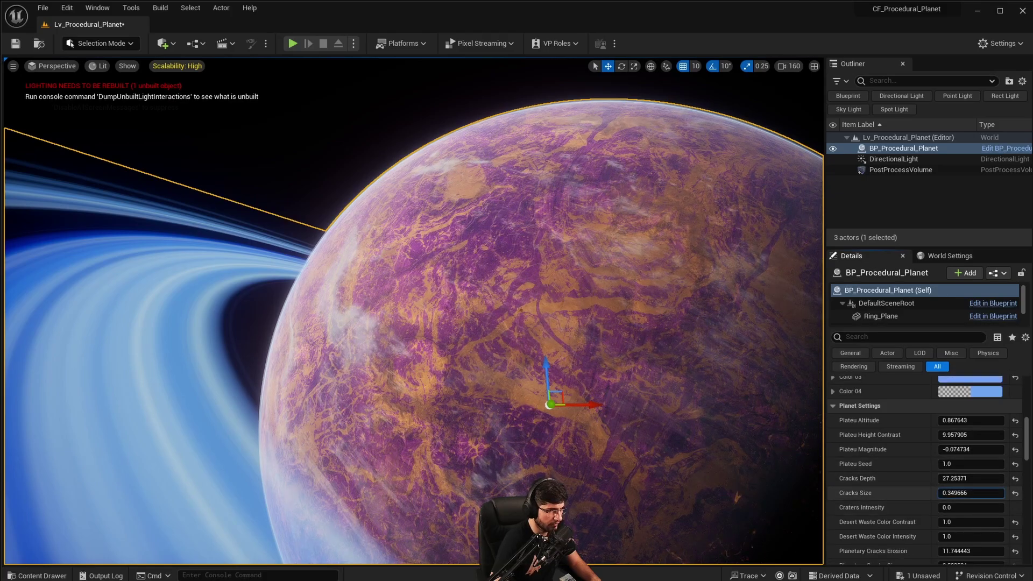
pyautogui.moveTo(971, 492); pyautogui.dragTo(990, 492)
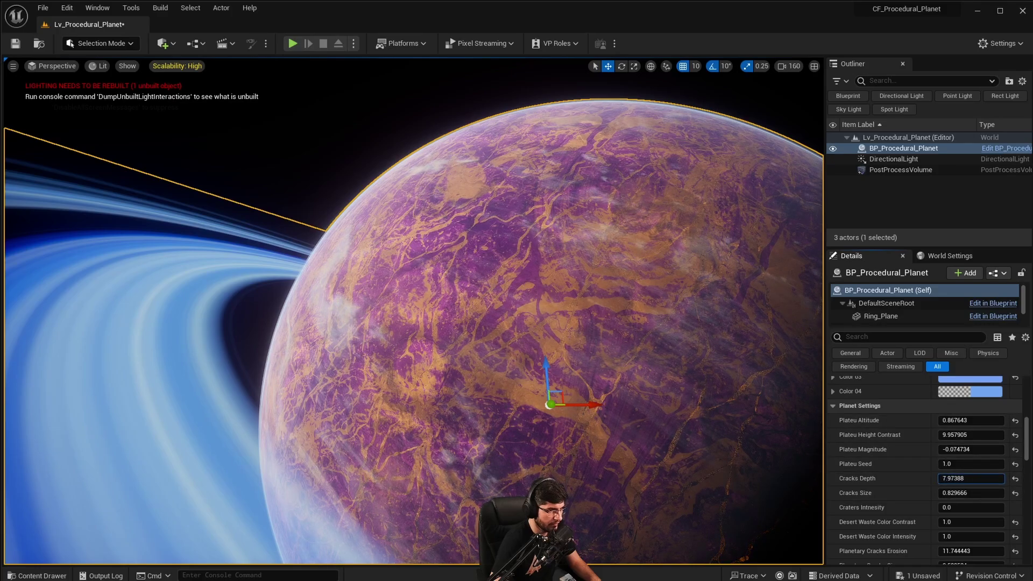
pyautogui.moveTo(970, 478); pyautogui.dragTo(981, 478)
pyautogui.moveTo(413, 311); pyautogui.dragTo(495, 341, button='right')
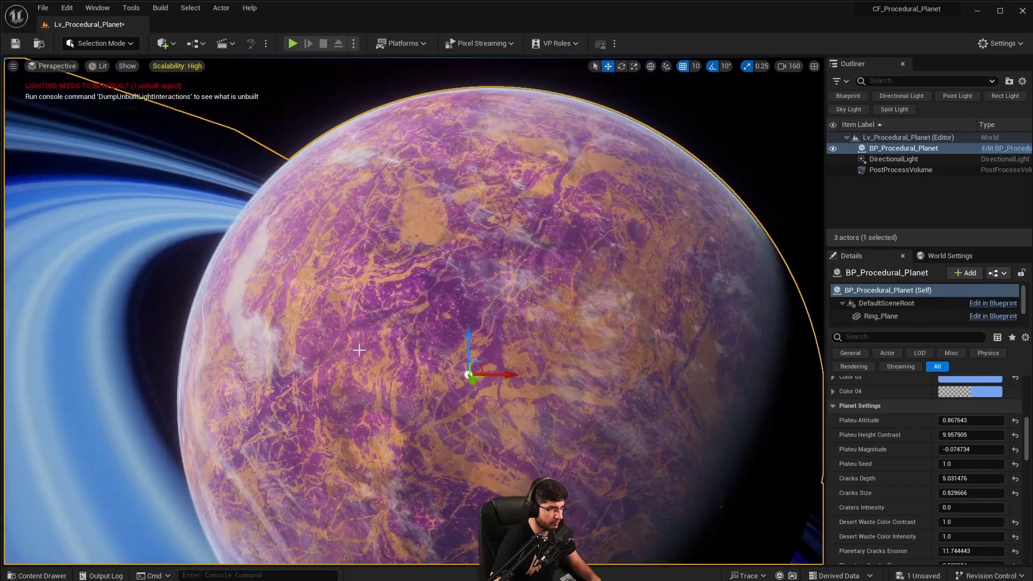
# Step: Set Planetary Cracks Erosion to 59.309111 and Planetary Cracks Size to 0.452453, and inspect the planet's surface
pyautogui.scroll(-3, 924, 495)
pyautogui.moveTo(939, 481); pyautogui.dragTo(939, 466)
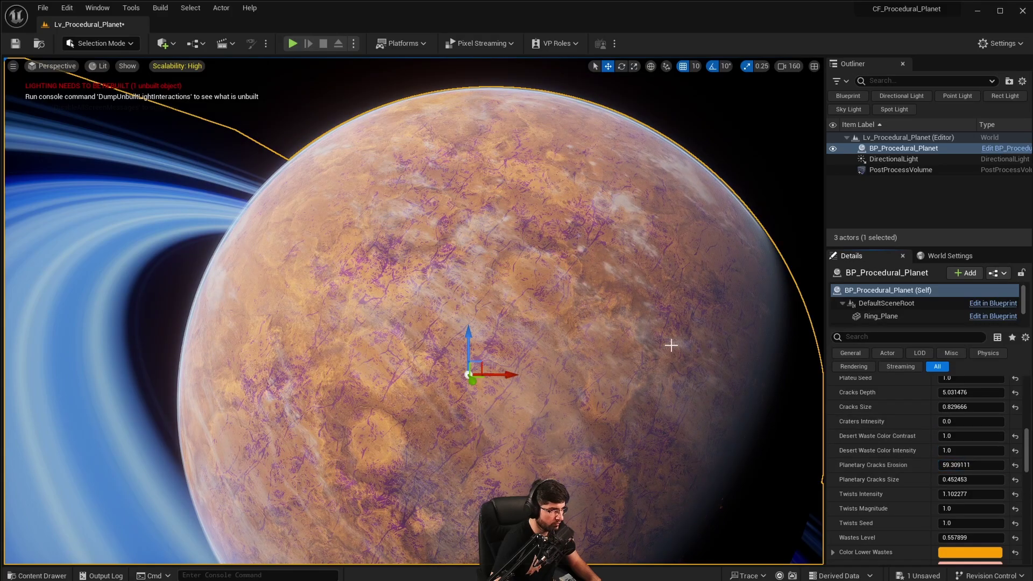
pyautogui.moveTo(671, 345); pyautogui.dragTo(678, 322, button='right')
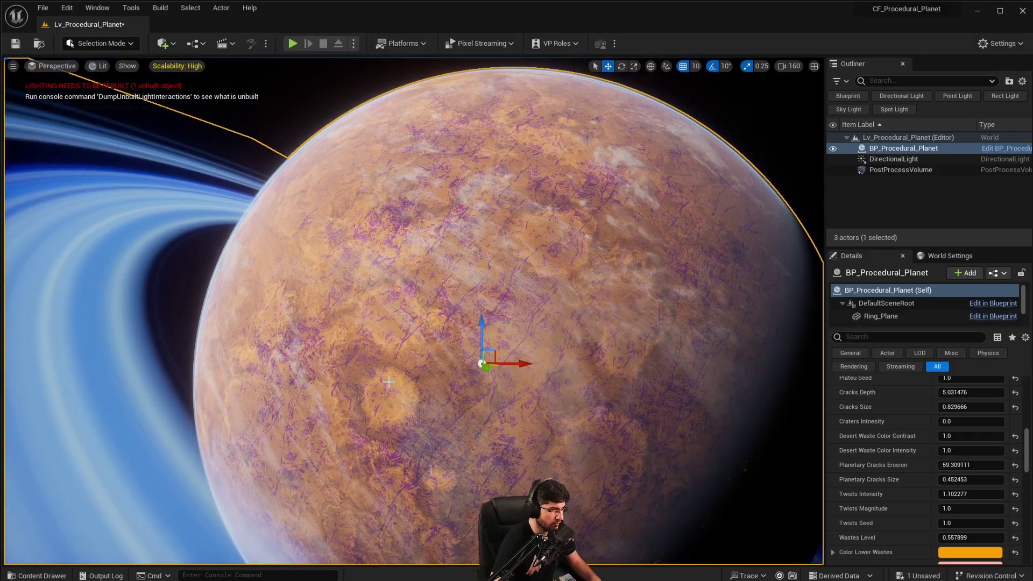
pyautogui.moveTo(370, 389); pyautogui.dragTo(426, 359, button='right')
pyautogui.moveTo(742, 371); pyautogui.dragTo(668, 357, button='right')
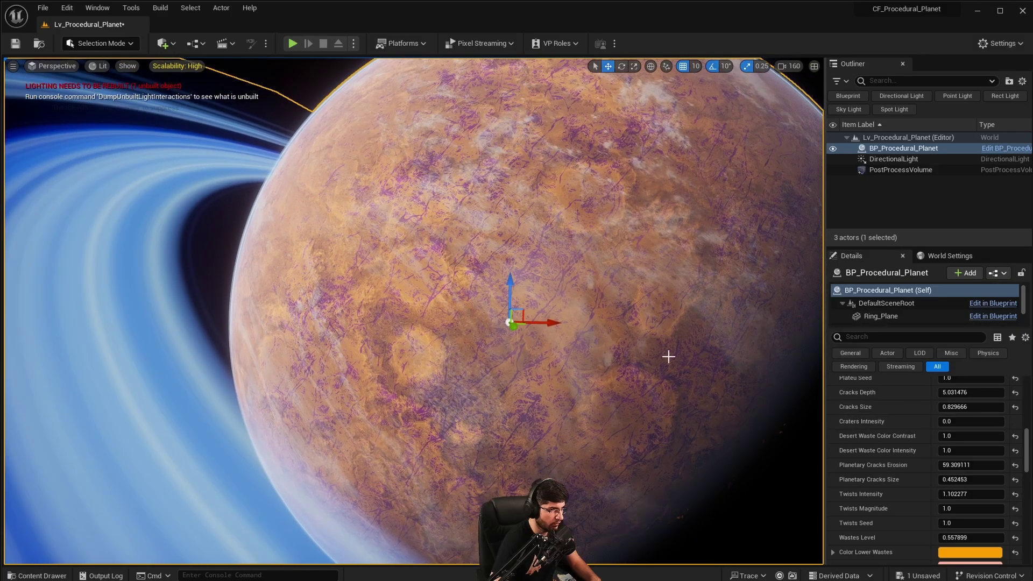
pyautogui.scroll(1, 889, 445)
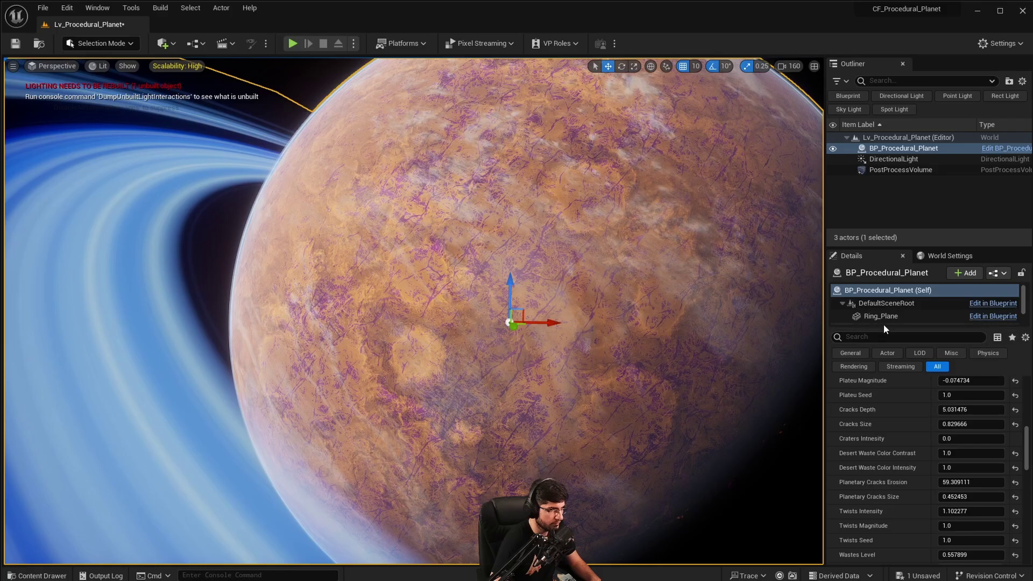
# Step: Select the Sphere_Planet component and open the M_Procedural_Desert_Planet_Inst material instance behind its Element 0 material to review the texture parameters
pyautogui.scroll(-1, 884, 326)
pyautogui.click(887, 312)
pyautogui.scroll(-3, 947, 425)
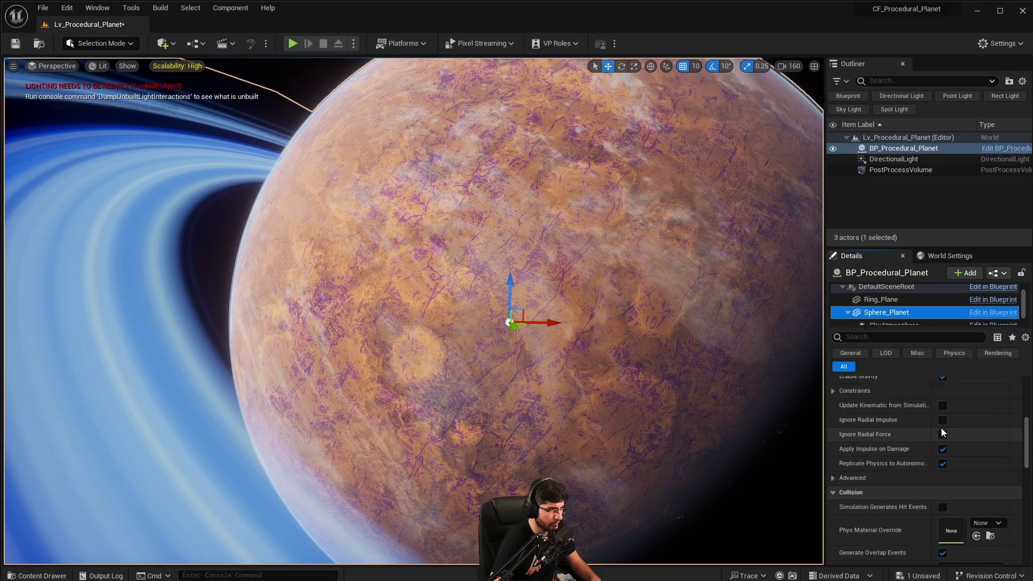
pyautogui.scroll(5, 941, 427)
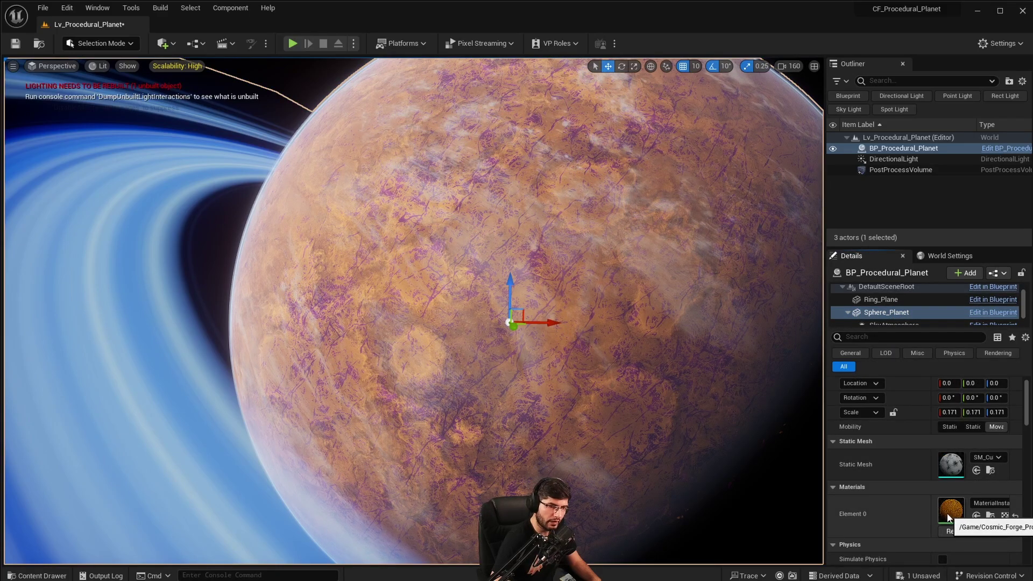
pyautogui.doubleClick(948, 518)
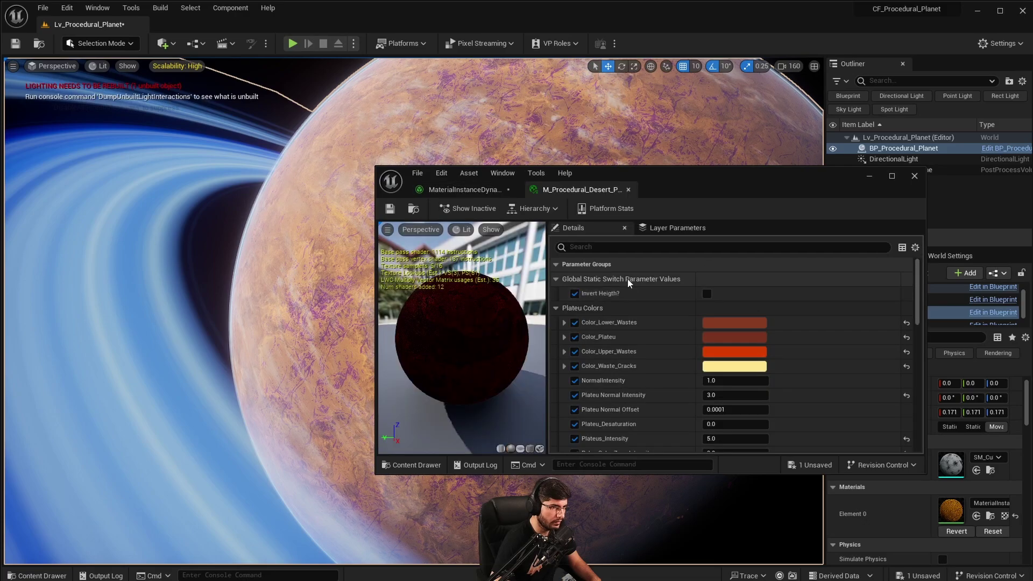
pyautogui.scroll(-4, 656, 356)
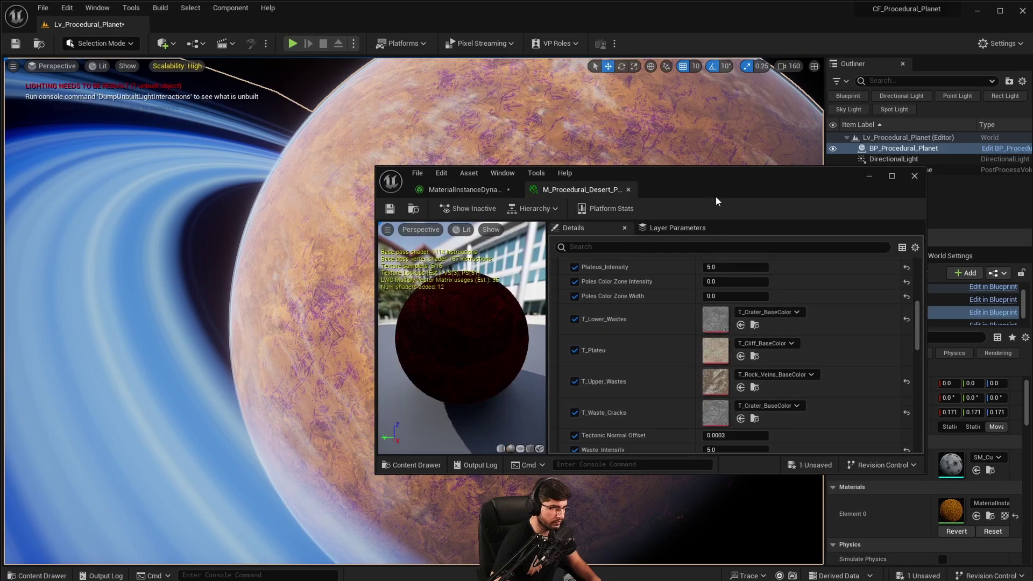
# Step: Dock the desert planet material instance editor in the main window and close the leftover MaterialInstanceDynamic window
pyautogui.moveTo(677, 172); pyautogui.dragTo(595, 138)
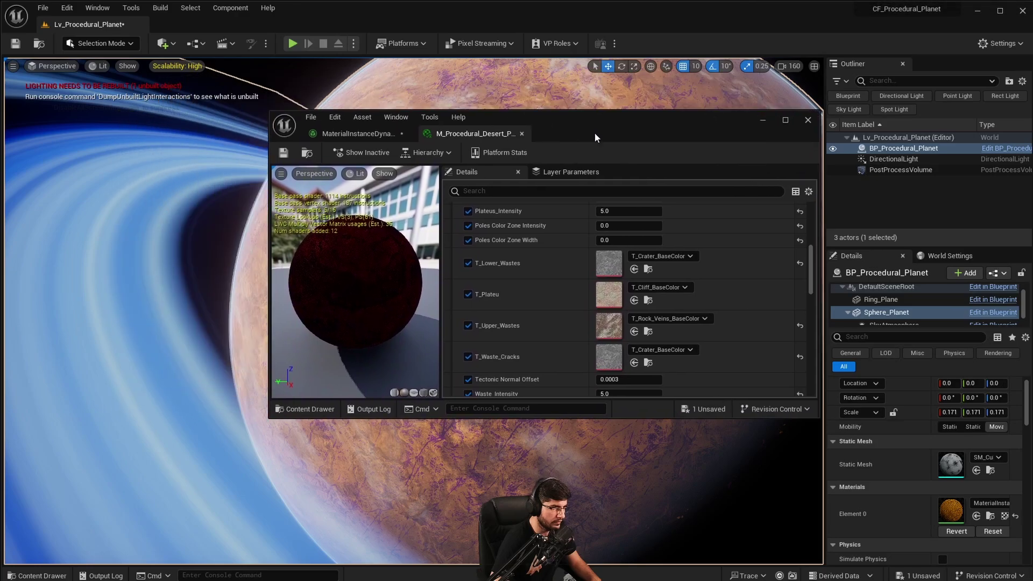
pyautogui.click(648, 269)
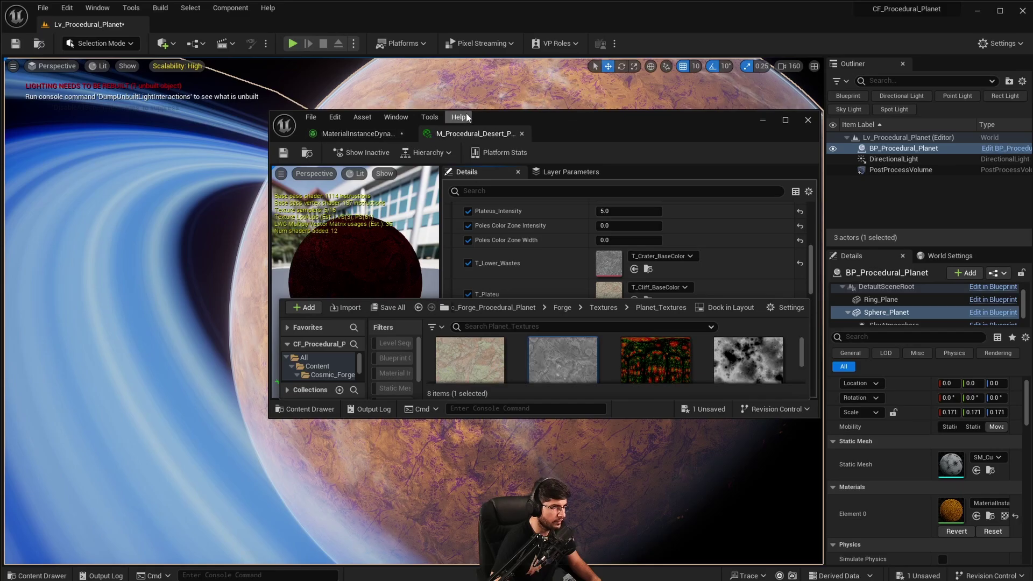
pyautogui.moveTo(441, 137); pyautogui.dragTo(226, 25)
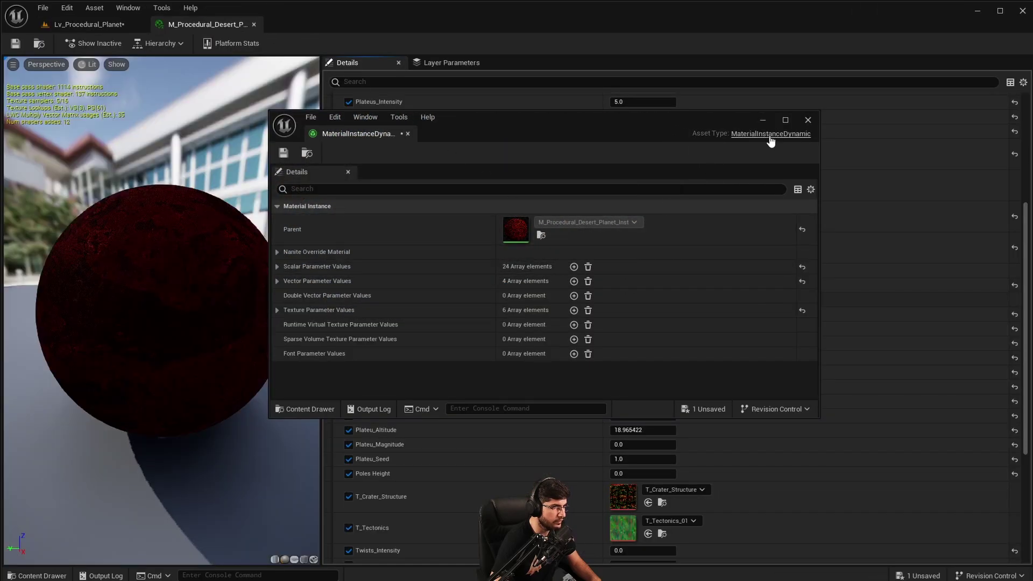
pyautogui.click(807, 122)
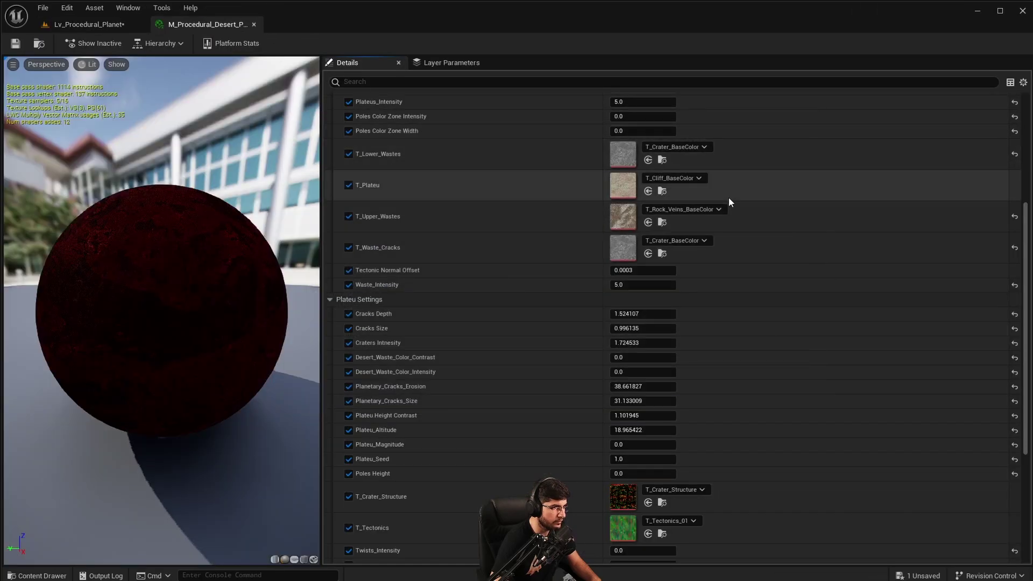
# Step: Assign T_Cliff_BaseColor to T_Lower_Wastes and T_Waste_Cracks, T_Sand_Dune_BaseColor to T_Upper_Wastes and T_Rock_Veins_BaseColor to T_Plateu, and save the material instance
pyautogui.click(666, 148)
pyautogui.click(706, 145)
pyautogui.click(666, 160)
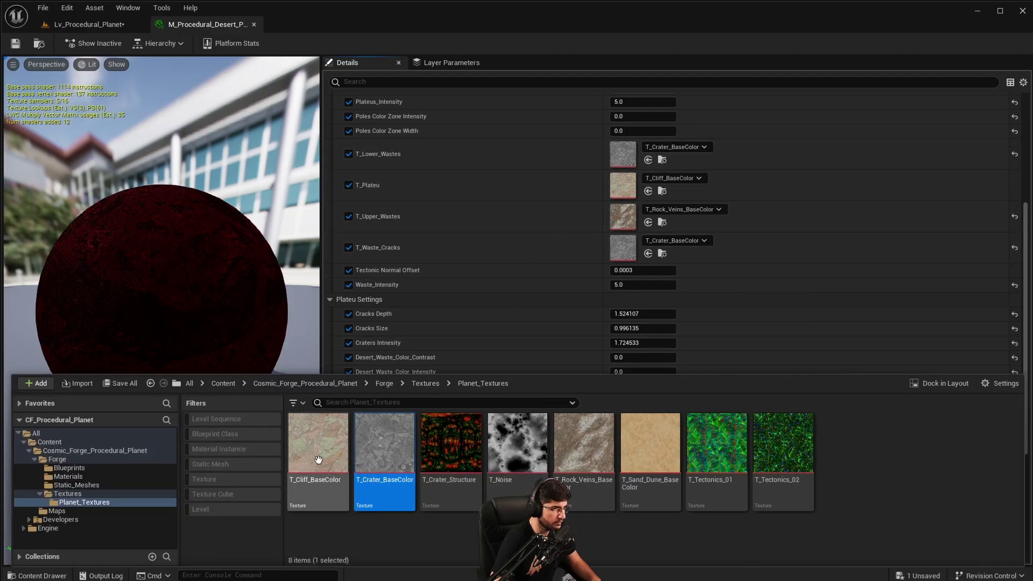
pyautogui.moveTo(317, 444); pyautogui.dragTo(612, 162)
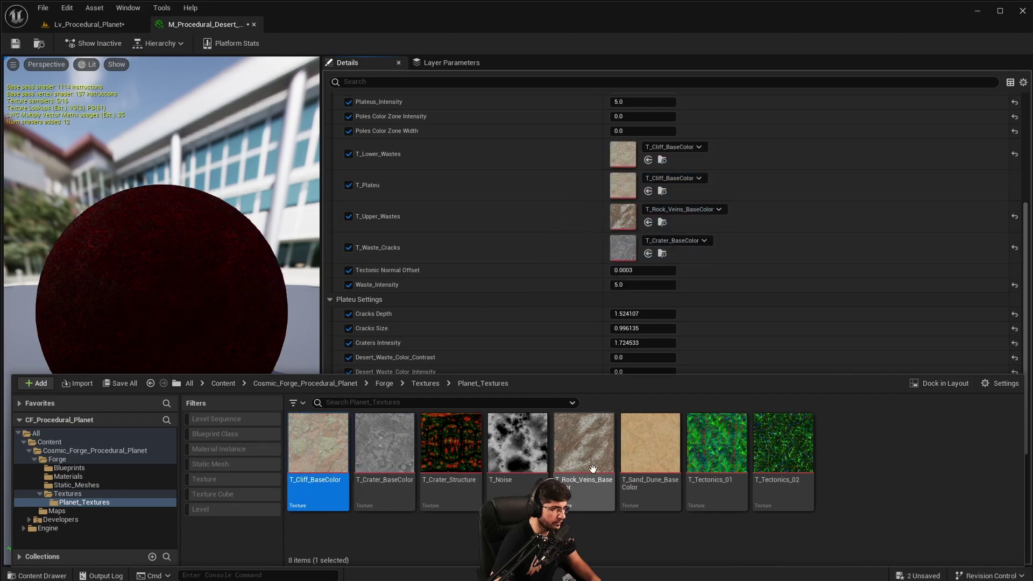
pyautogui.moveTo(339, 450); pyautogui.dragTo(611, 244)
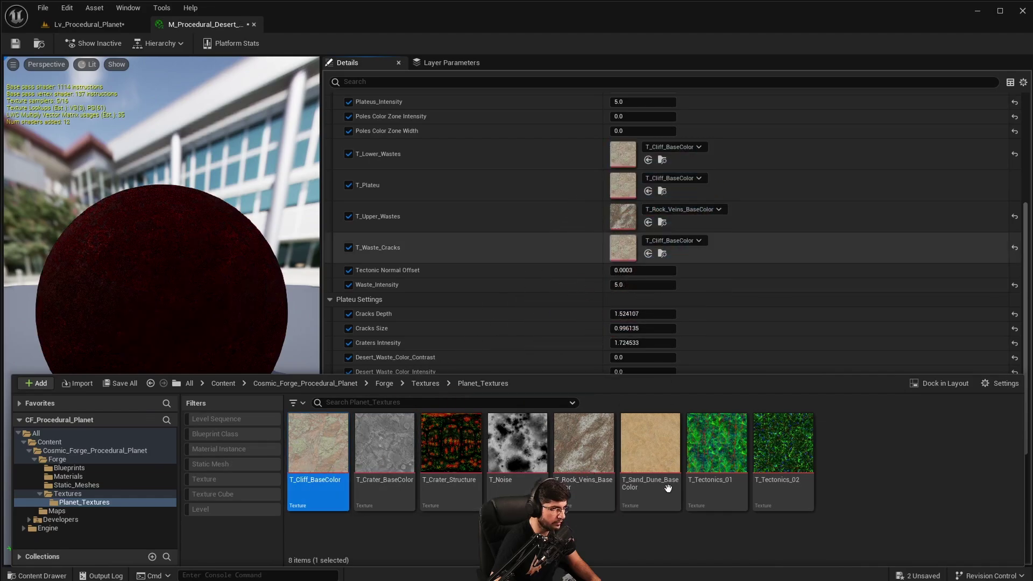
pyautogui.moveTo(652, 468); pyautogui.dragTo(619, 221)
pyautogui.moveTo(594, 444); pyautogui.dragTo(624, 186)
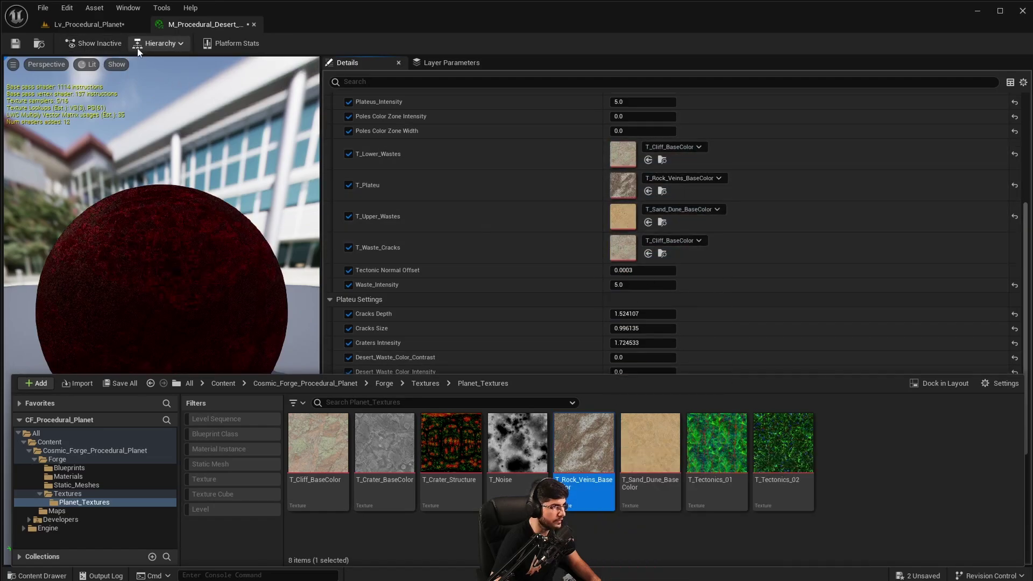
pyautogui.click(15, 47)
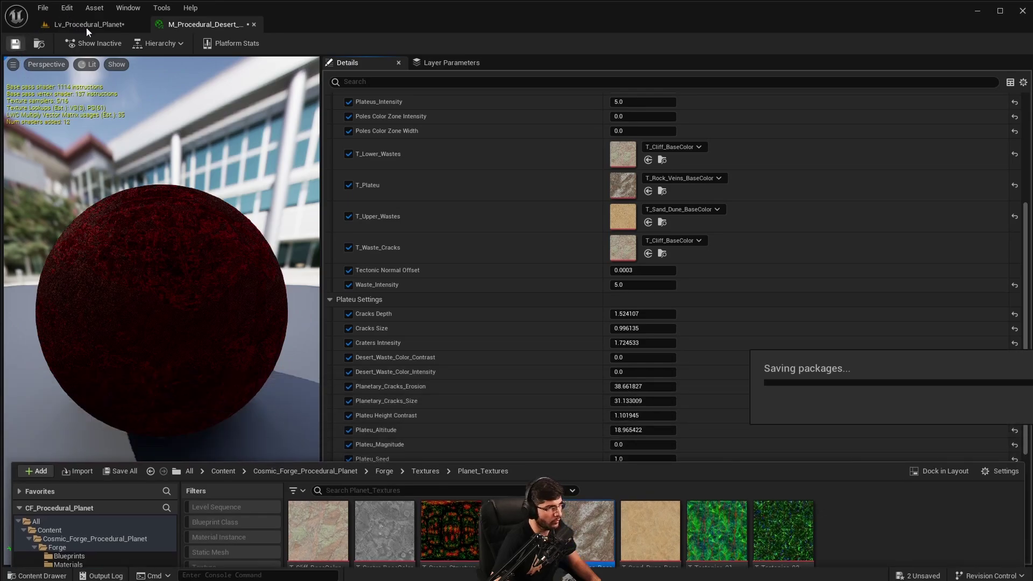
# Step: Return to the Lv_Procedural_Planet level, inspect the retextured planet, and reselect the BP_Procedural_Planet (Self) root to reach its settings
pyautogui.click(81, 26)
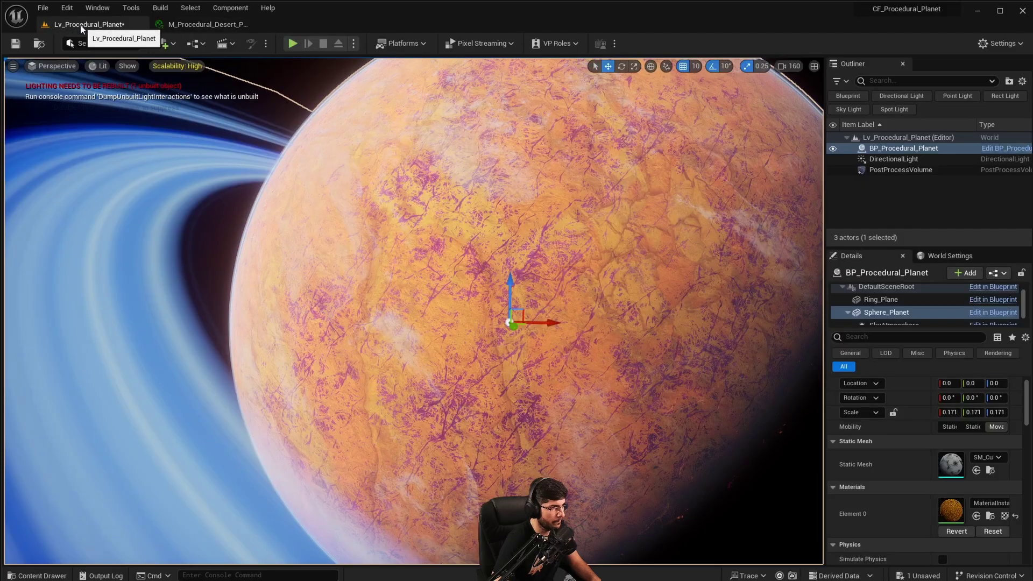
pyautogui.moveTo(574, 382); pyautogui.dragTo(479, 329, button='right')
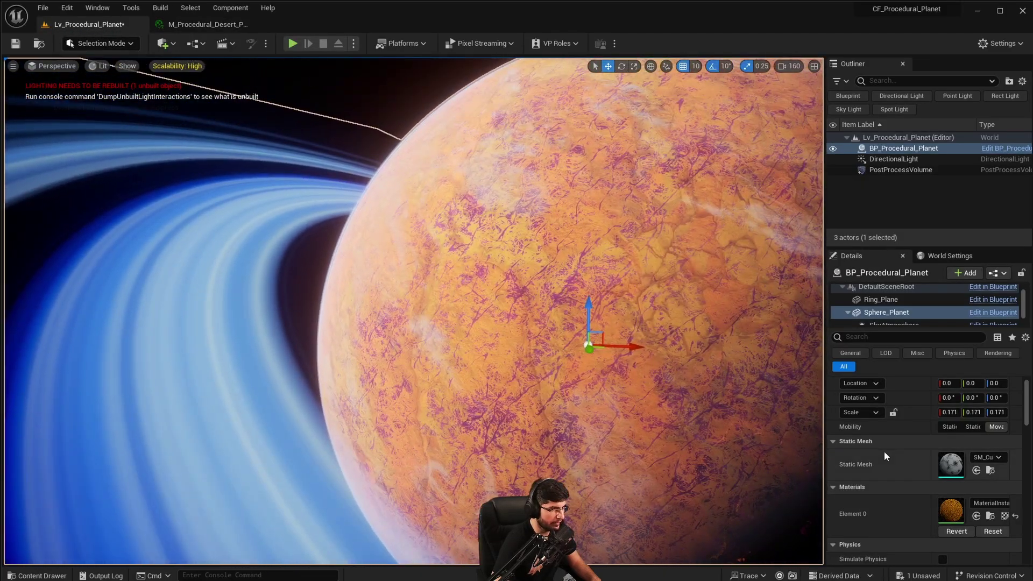
pyautogui.scroll(2, 922, 302)
pyautogui.click(915, 290)
pyautogui.scroll(-6, 910, 468)
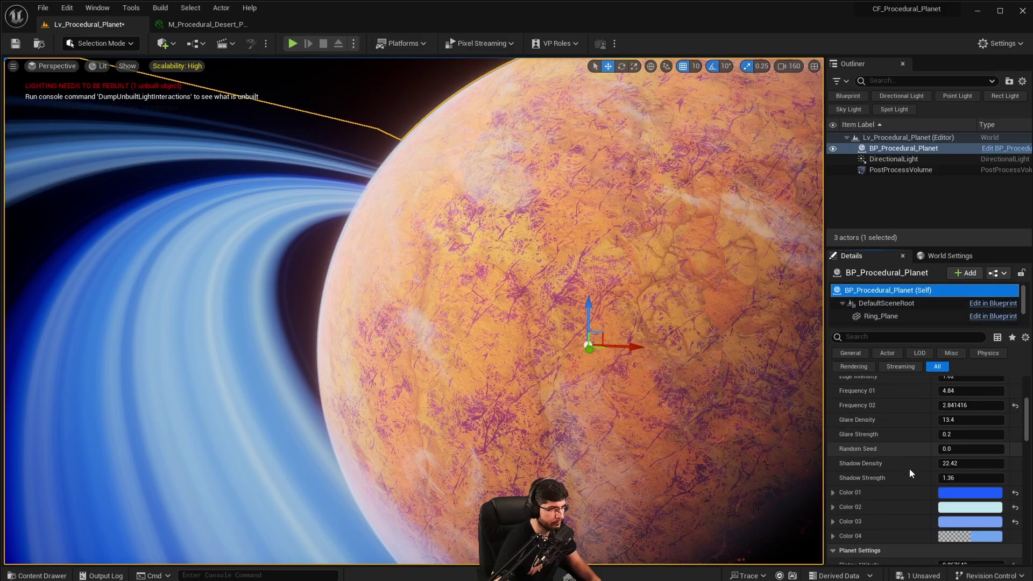
# Step: Try changes to the ring frequency and Desert Waste Color Contrast and a Cracks Depth of -0.541459, undoing each one
pyautogui.scroll(2, 934, 441)
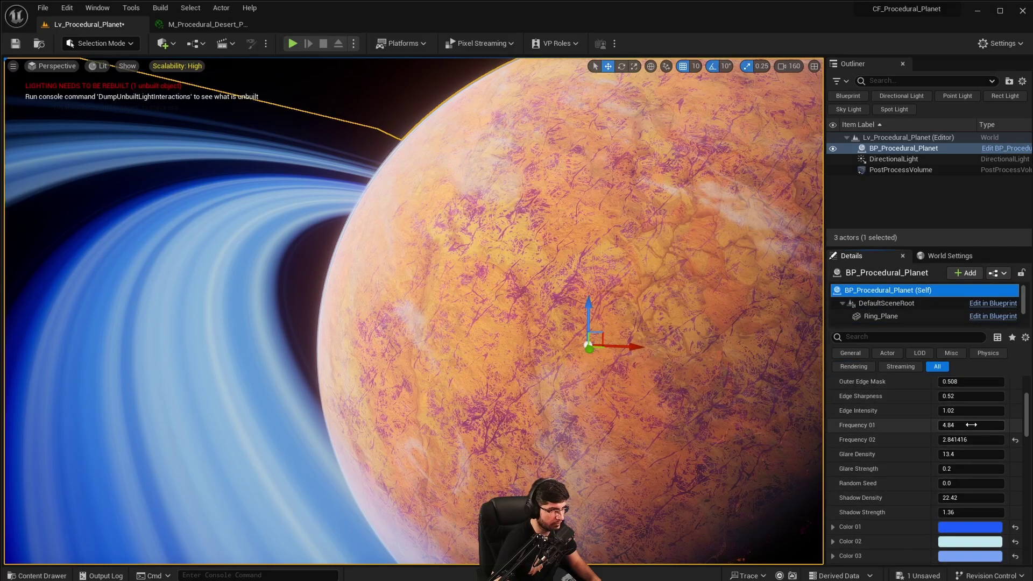
pyautogui.moveTo(970, 434); pyautogui.dragTo(988, 434)
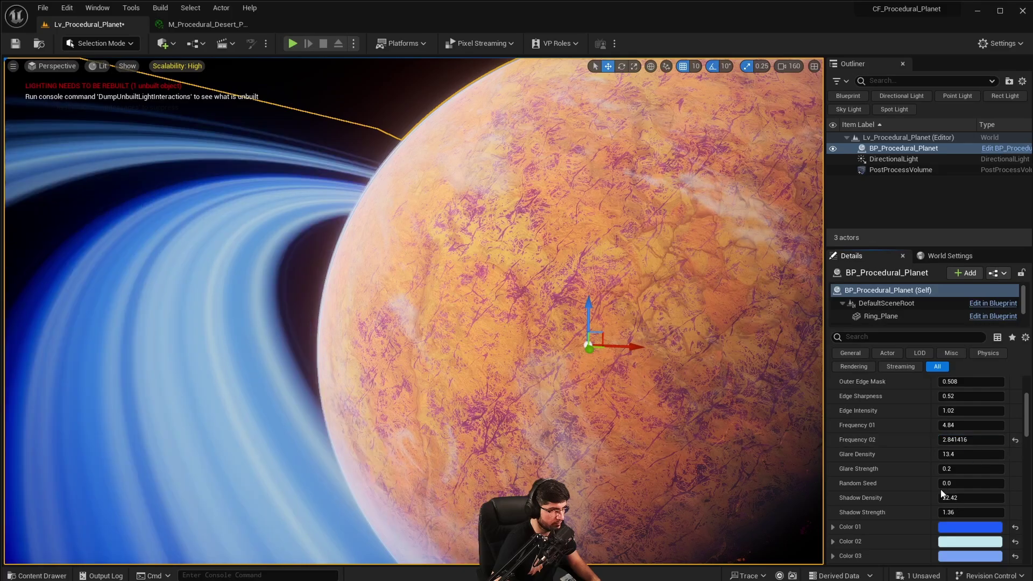
pyautogui.scroll(-10, 953, 488)
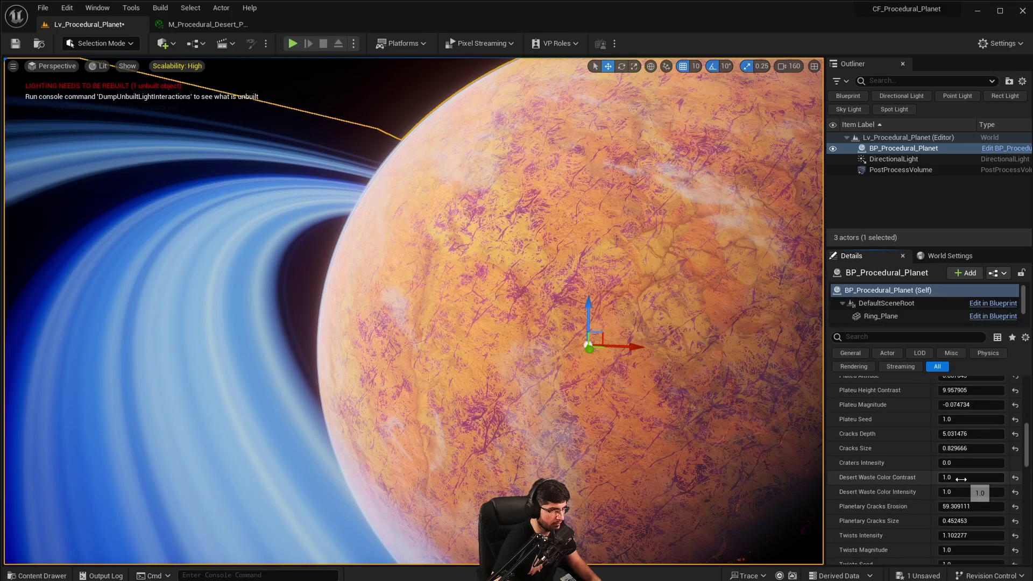
pyautogui.moveTo(961, 479); pyautogui.dragTo(996, 450)
pyautogui.hotkey('ctrl', 'z')
pyautogui.hotkey('ctrl', 'z')
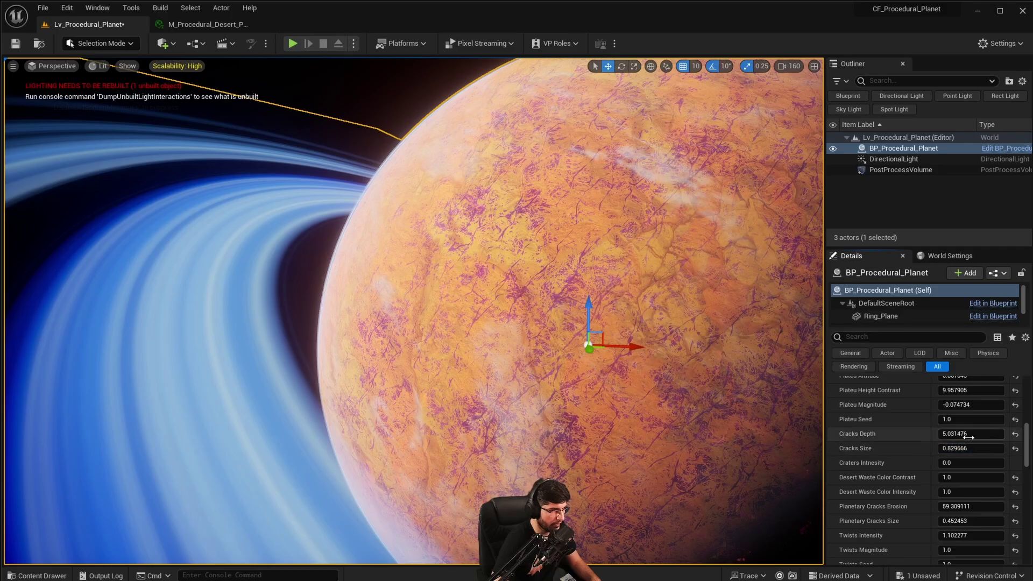
pyautogui.moveTo(971, 434); pyautogui.dragTo(947, 433)
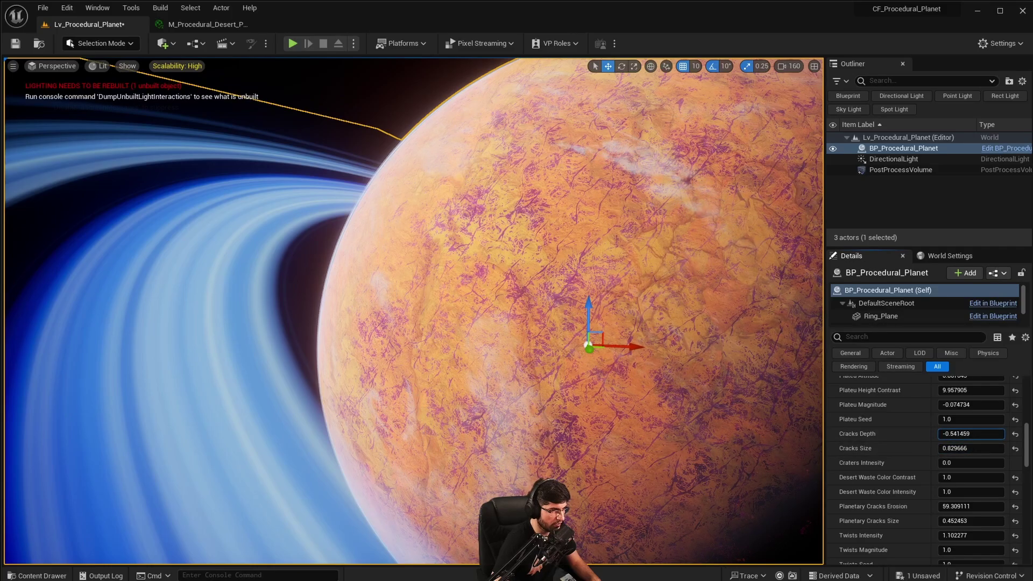
pyautogui.hotkey('ctrl', 'z')
pyautogui.scroll(2, 955, 443)
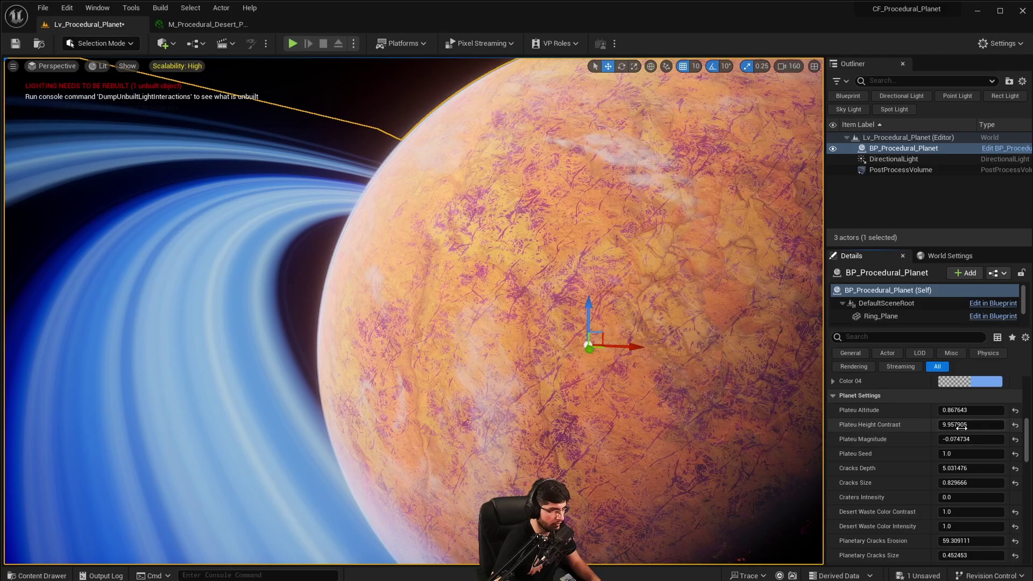
# Step: Set Plateu Altitude to -0.636992, Planetary Cracks Erosion to 326.563066 and Planetary Cracks Size to 3.861532
pyautogui.moveTo(971, 424)
pyautogui.mouseDown()
pyautogui.moveTo(950, 425)
pyautogui.moveTo(947, 410)
pyautogui.moveTo(991, 410)
pyautogui.moveTo(961, 410)
pyautogui.mouseUp()
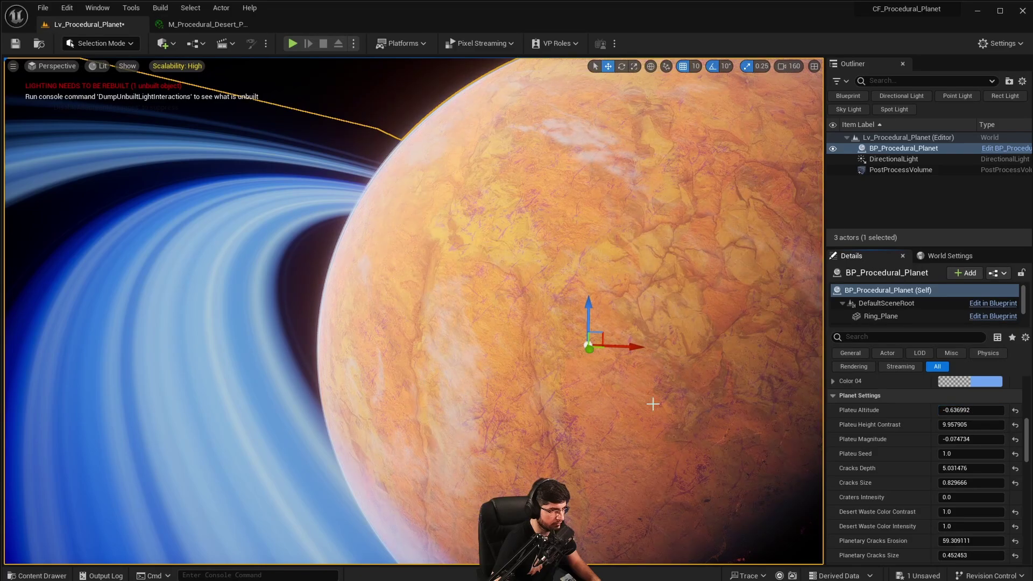
pyautogui.moveTo(652, 403); pyautogui.dragTo(694, 372, button='right')
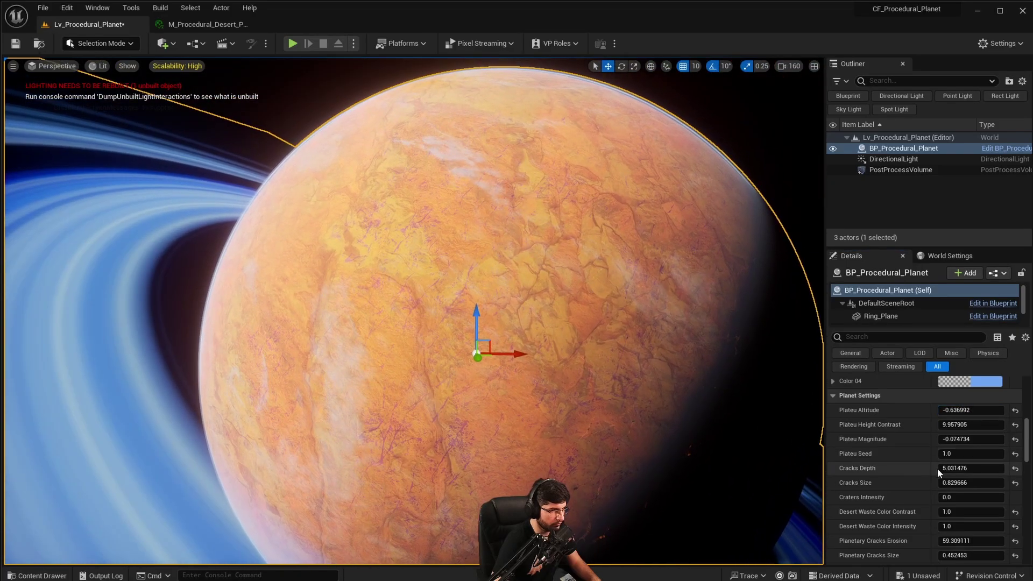
pyautogui.scroll(-4, 939, 470)
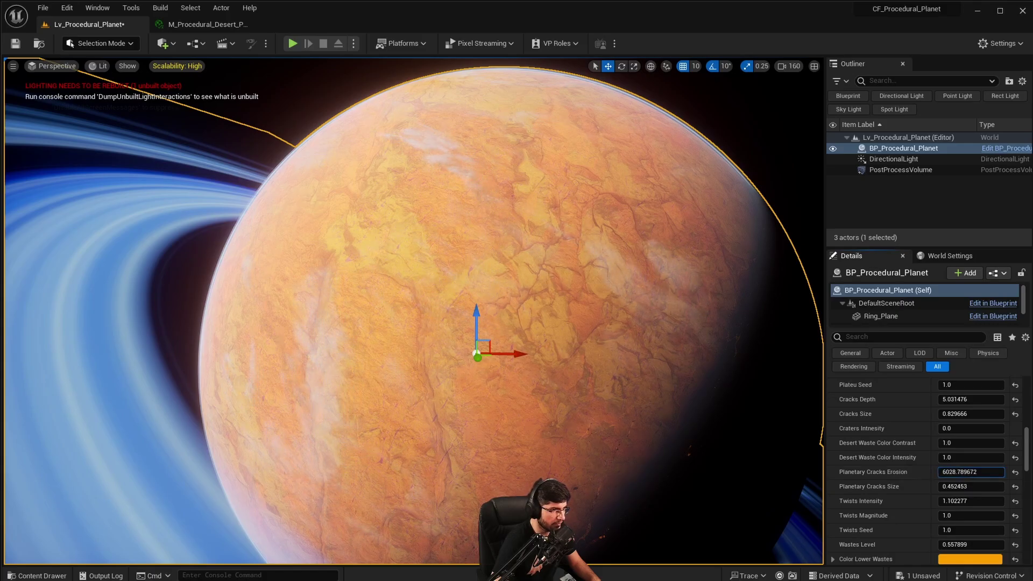
pyautogui.moveTo(971, 486); pyautogui.dragTo(992, 487)
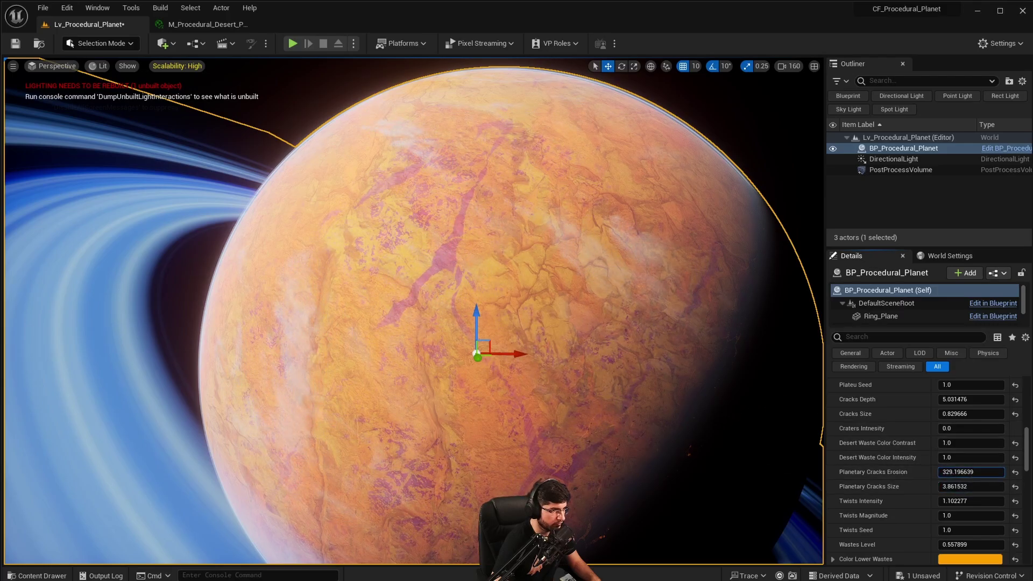
# Step: Change the Color Waste Cracks color to a dark red
pyautogui.scroll(-5, 967, 473)
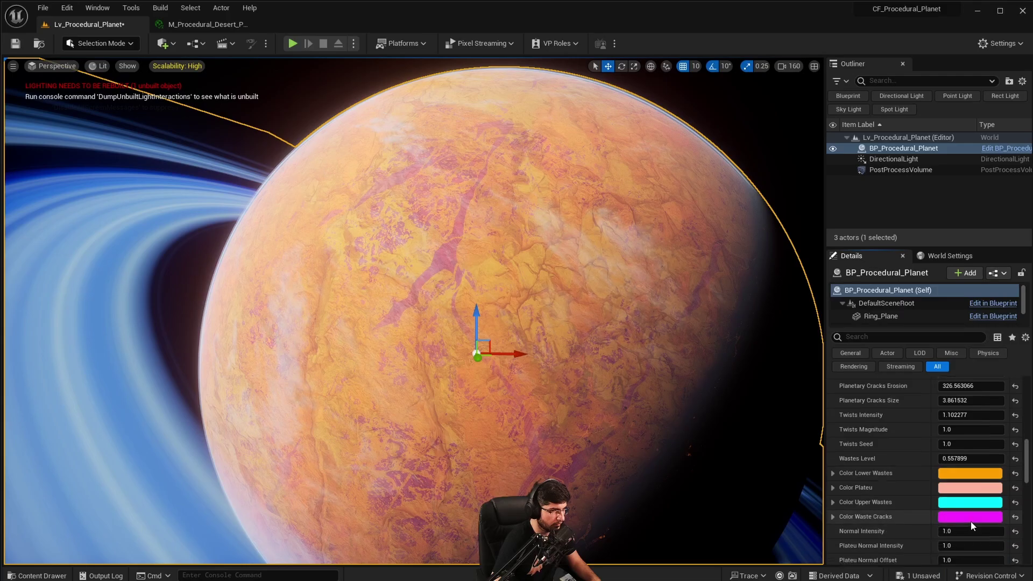
pyautogui.click(968, 519)
pyautogui.moveTo(1004, 558); pyautogui.dragTo(1032, 560)
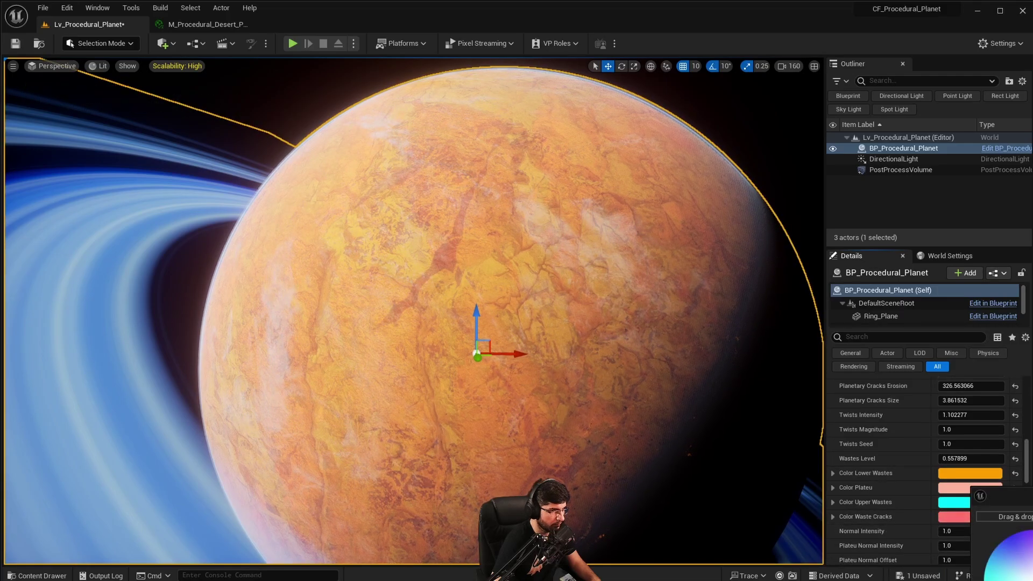
pyautogui.click(1025, 560)
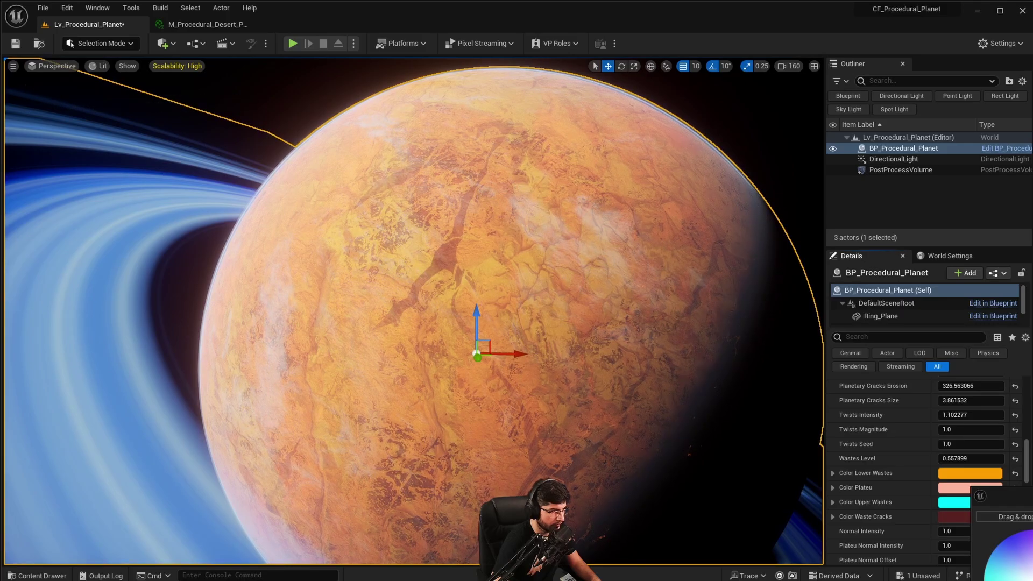
pyautogui.press('Return')
# Step: Set Wastes Level to 0.524958, Twists Seed to 1.125229 and Twists Magnitude to 1.731915
pyautogui.scroll(-2, 969, 514)
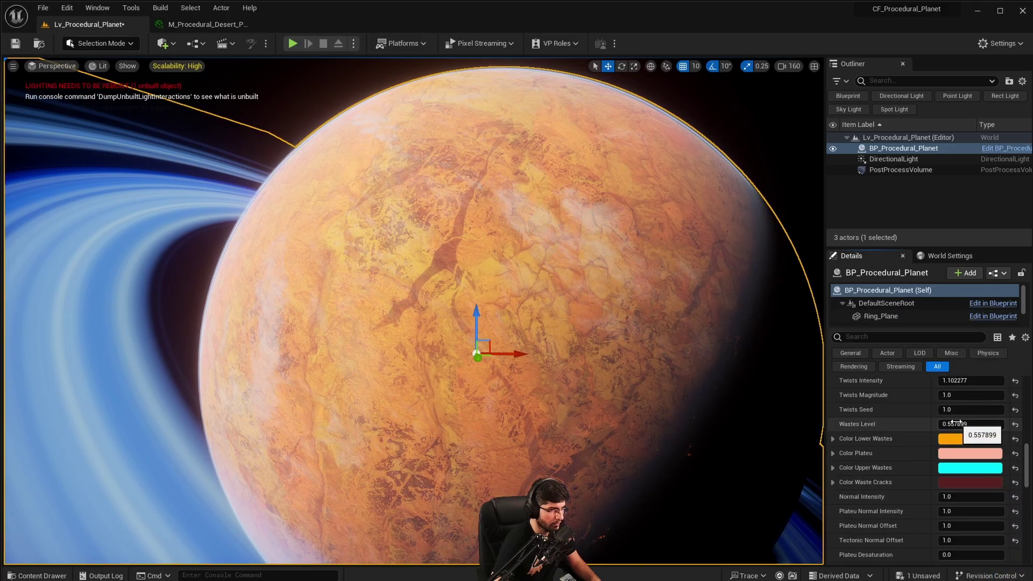
pyautogui.moveTo(954, 423); pyautogui.dragTo(968, 391)
pyautogui.scroll(3, 906, 440)
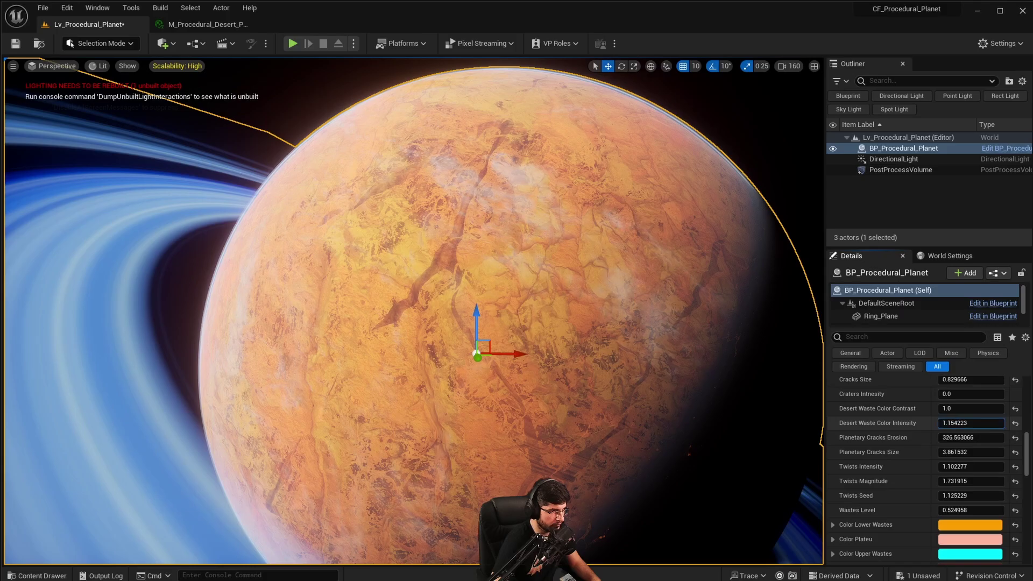
# Step: Set Craters Intnesity to 2.034901, Cracks Depth to 41.737771 and Cracks Size to -0.341312, undoing a trial change to Desert Waste Color Intensity
pyautogui.moveTo(966, 423)
pyautogui.mouseDown()
pyautogui.moveTo(985, 423)
pyautogui.moveTo(965, 422)
pyautogui.moveTo(984, 394)
pyautogui.moveTo(999, 394)
pyautogui.moveTo(982, 394)
pyautogui.mouseUp()
pyautogui.hotkey('ctrl', 'z')
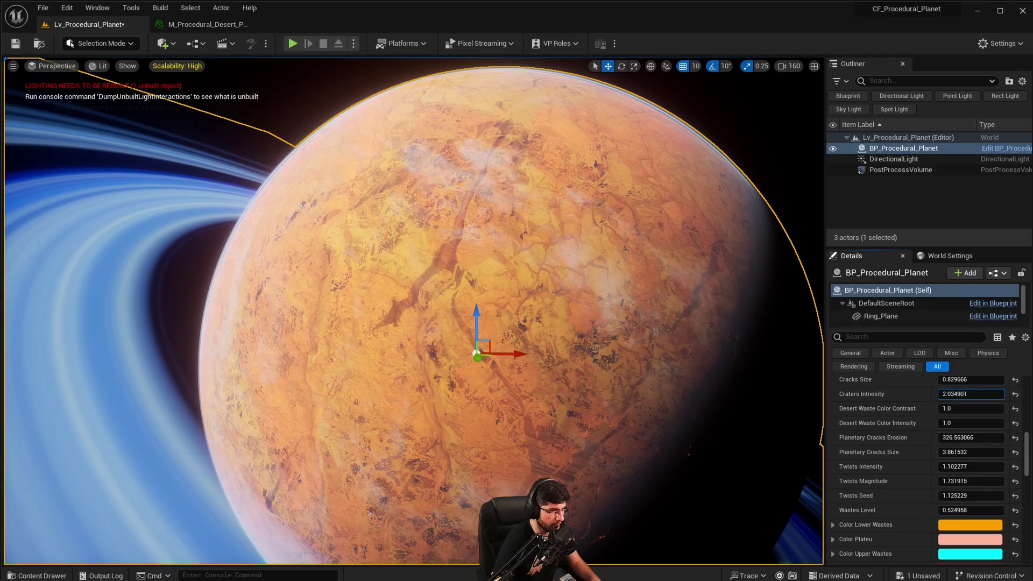
pyautogui.scroll(3, 968, 418)
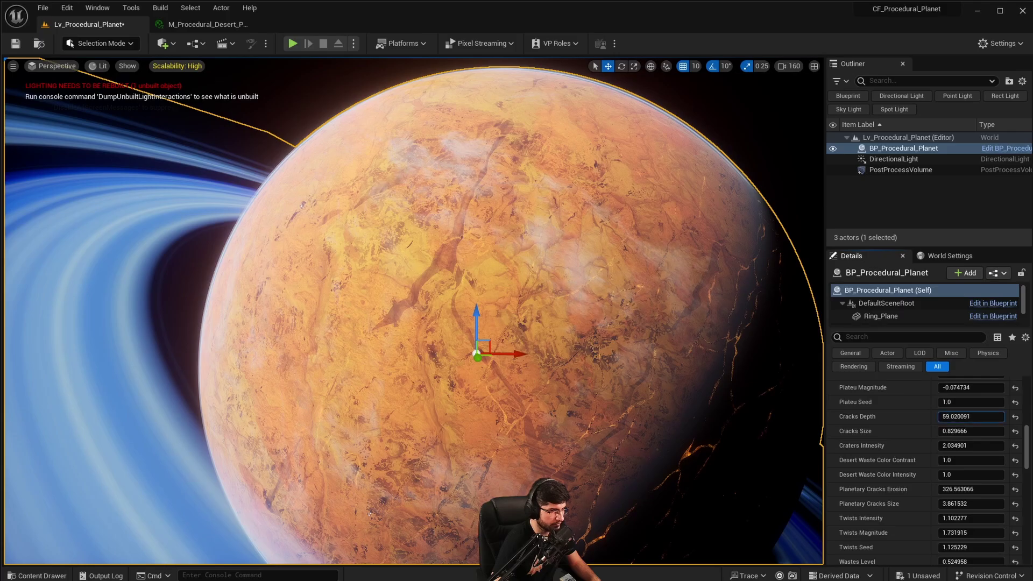
pyautogui.moveTo(968, 431); pyautogui.dragTo(988, 431)
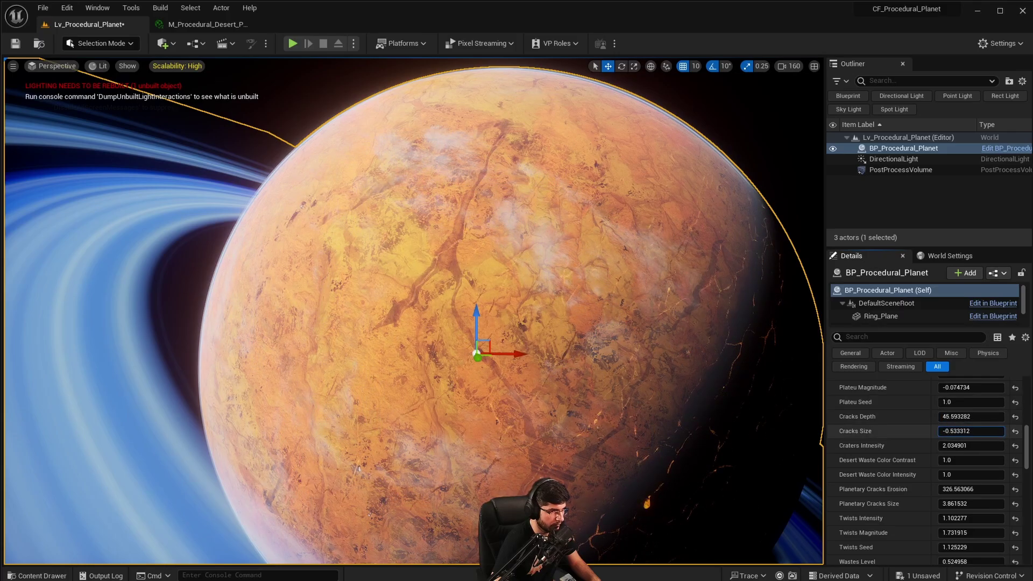
pyautogui.moveTo(974, 418); pyautogui.dragTo(963, 418)
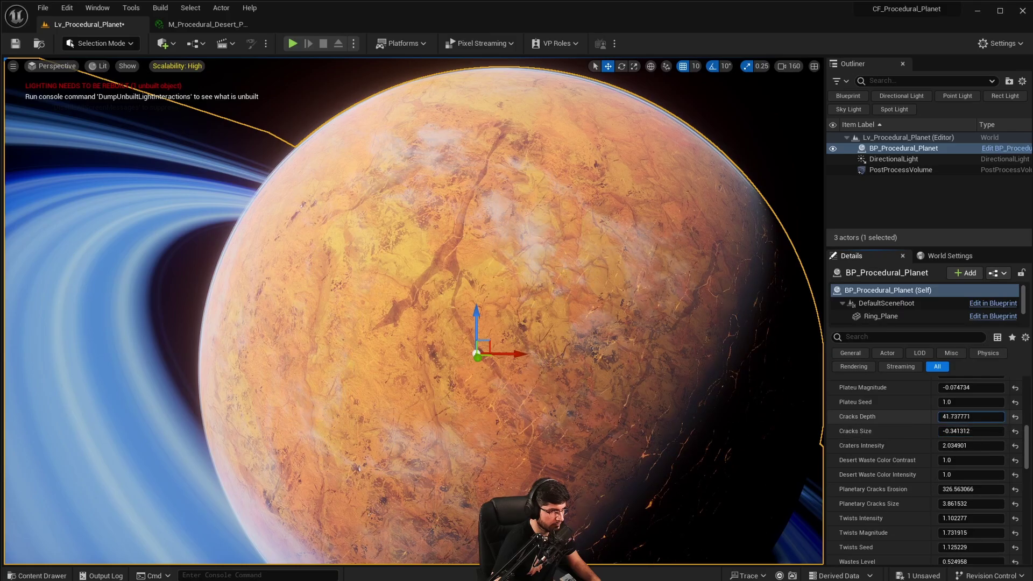
# Step: Darken the planet's Color Lower Wastes color to a brownish orange
pyautogui.moveTo(740, 332); pyautogui.dragTo(689, 237, button='right')
pyautogui.moveTo(640, 290); pyautogui.dragTo(608, 339, button='right')
pyautogui.press('q')
pyautogui.scroll(-3, 863, 459)
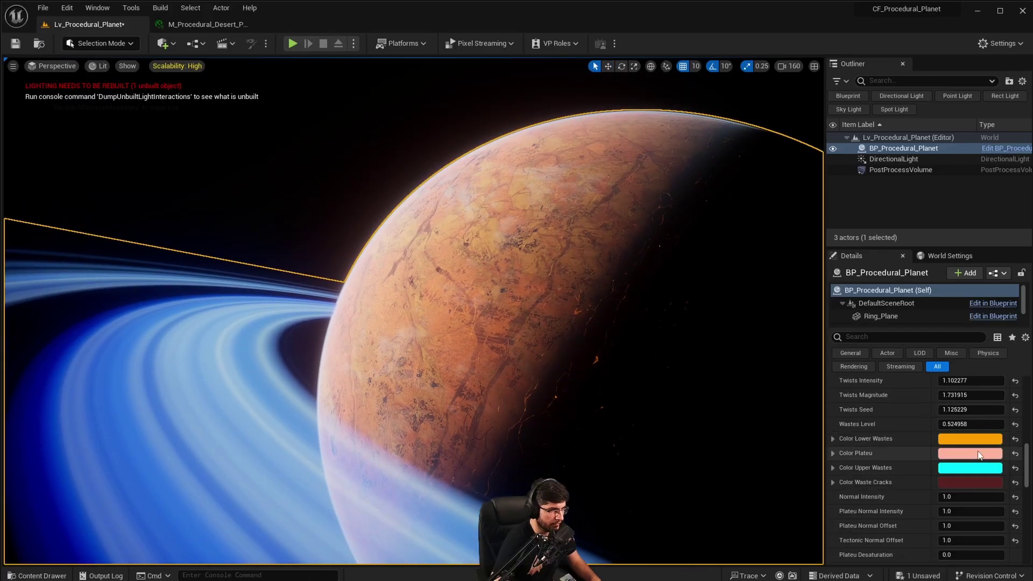
pyautogui.click(973, 440)
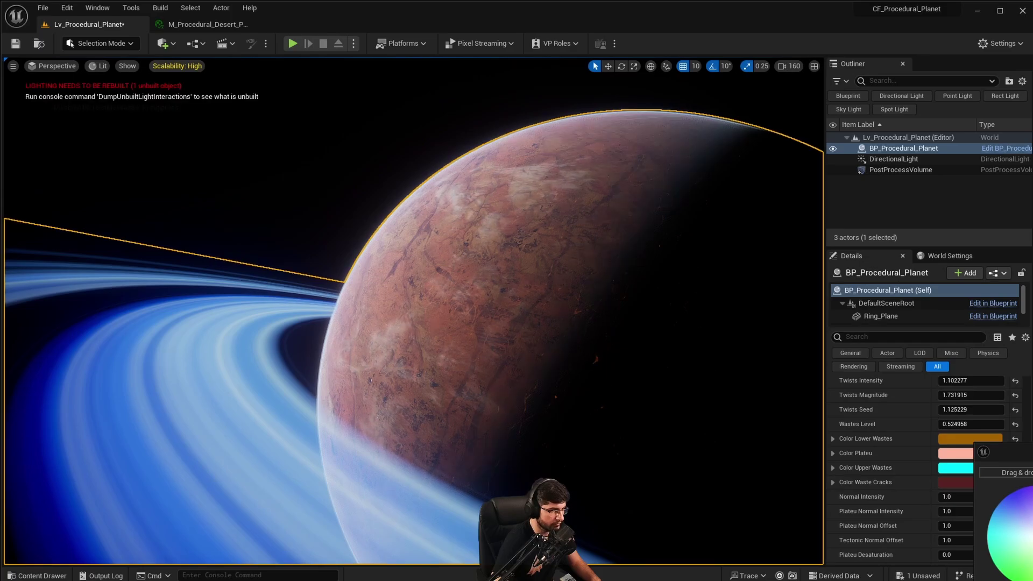
pyautogui.keyDown('alt'); pyautogui.moveTo(413, 311); pyautogui.dragTo(461, 315); pyautogui.keyUp('alt')
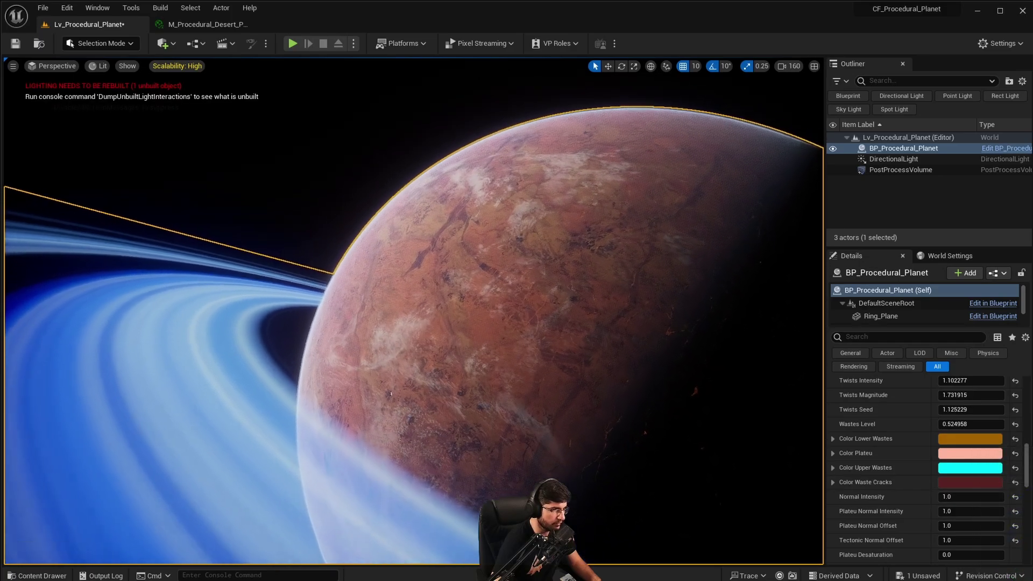
pyautogui.keyDown('alt'); pyautogui.moveTo(629, 339); pyautogui.dragTo(678, 371); pyautogui.keyUp('alt')
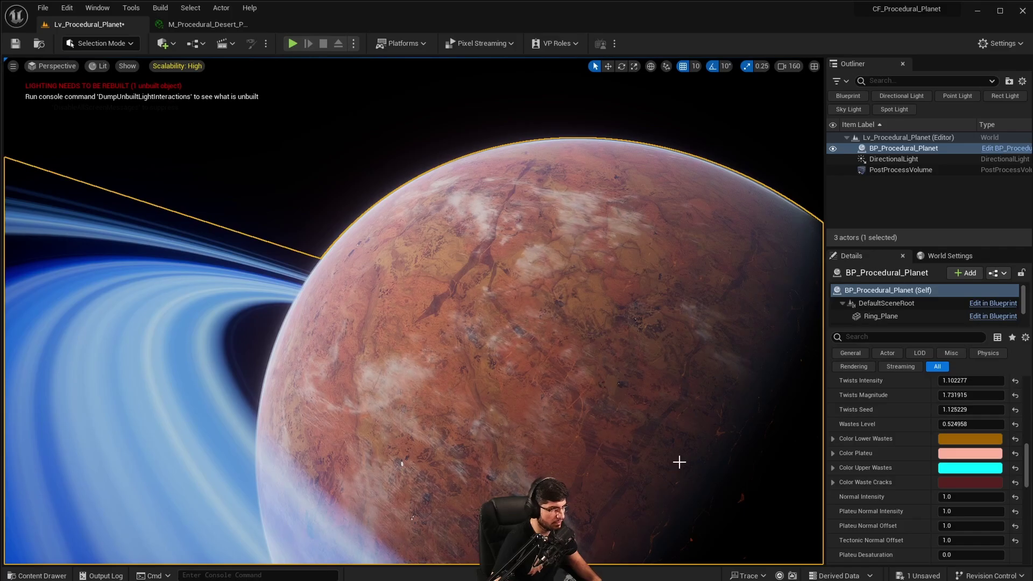
# Step: Change the planet's Color Lower Wastes color to green and shift Color Plateu to pink
pyautogui.click(994, 470)
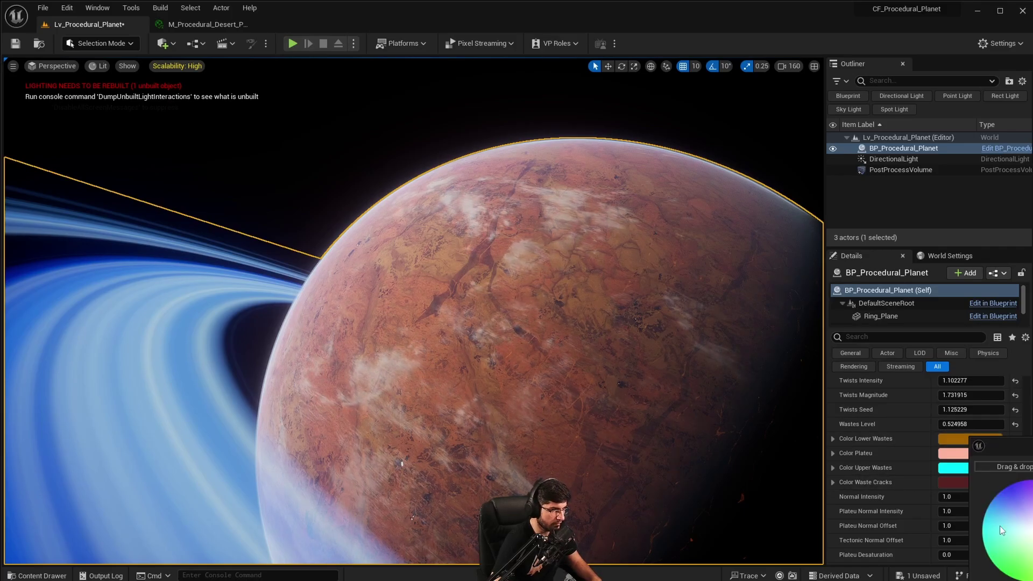
pyautogui.moveTo(1003, 504); pyautogui.dragTo(1013, 566)
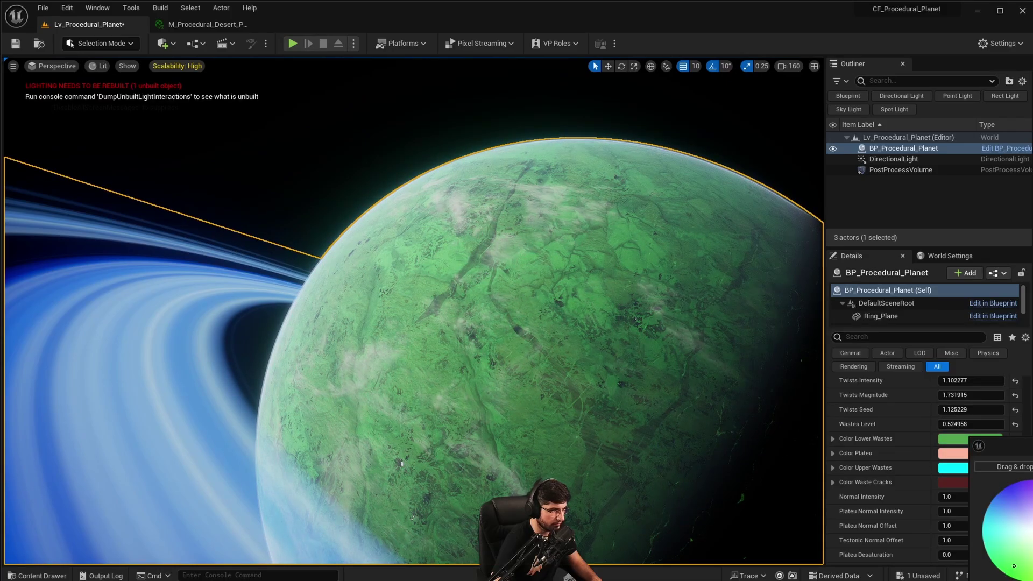
pyautogui.click(943, 454)
pyautogui.moveTo(968, 529); pyautogui.dragTo(986, 529)
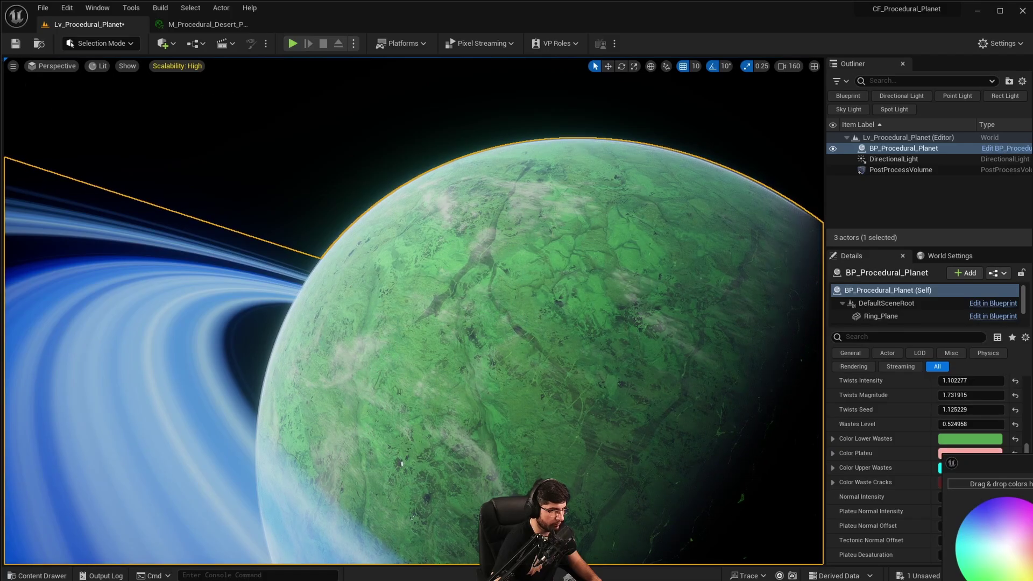
pyautogui.press('Escape')
# Step: Change the Color Upper Wastes and Color Waste Cracks colors to light blue
pyautogui.click(996, 468)
pyautogui.click(995, 536)
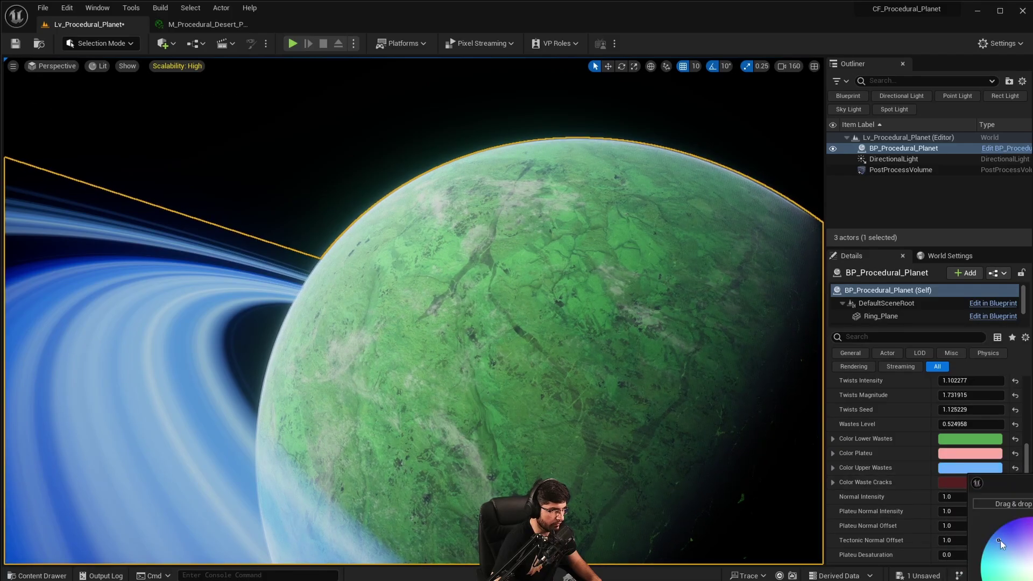
pyautogui.moveTo(999, 541); pyautogui.dragTo(1032, 538)
pyautogui.press('Return')
pyautogui.click(973, 486)
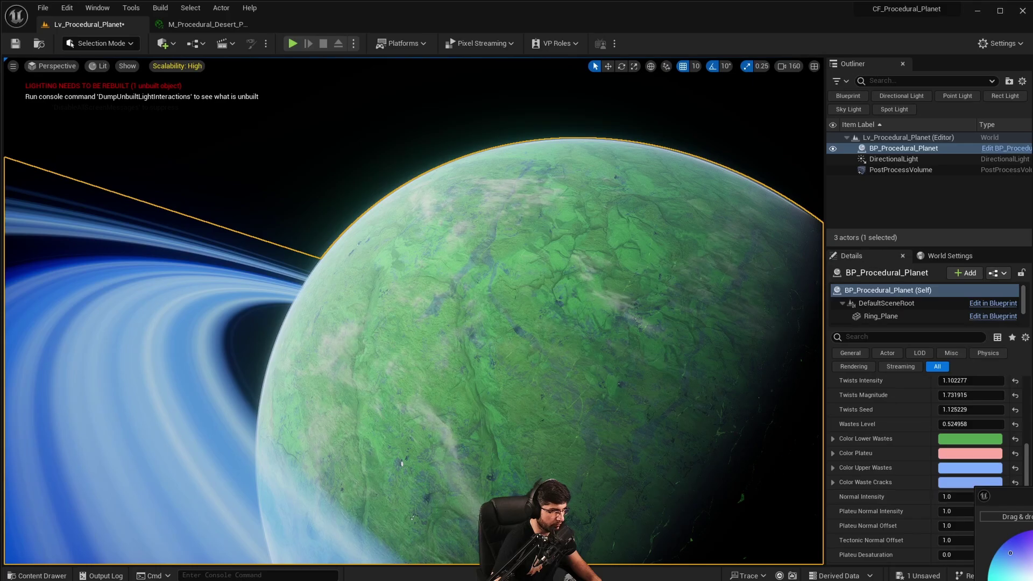
pyautogui.press('Return')
# Step: Set Planetary Cracks Size to 5.828273 and try Planetary Cracks Erosion at 1140.960559 before restoring it
pyautogui.keyDown('alt'); pyautogui.moveTo(664, 398); pyautogui.dragTo(710, 447); pyautogui.keyUp('alt')
pyautogui.moveTo(665, 399); pyautogui.dragTo(685, 407, button='right')
pyautogui.press('e')
pyautogui.scroll(5, 877, 517)
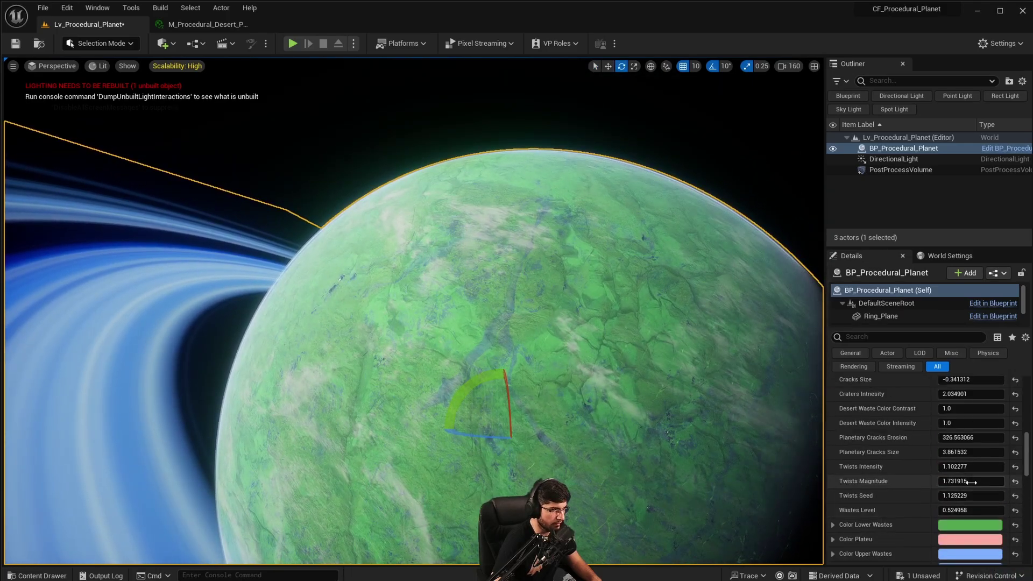
pyautogui.moveTo(963, 456); pyautogui.dragTo(990, 456)
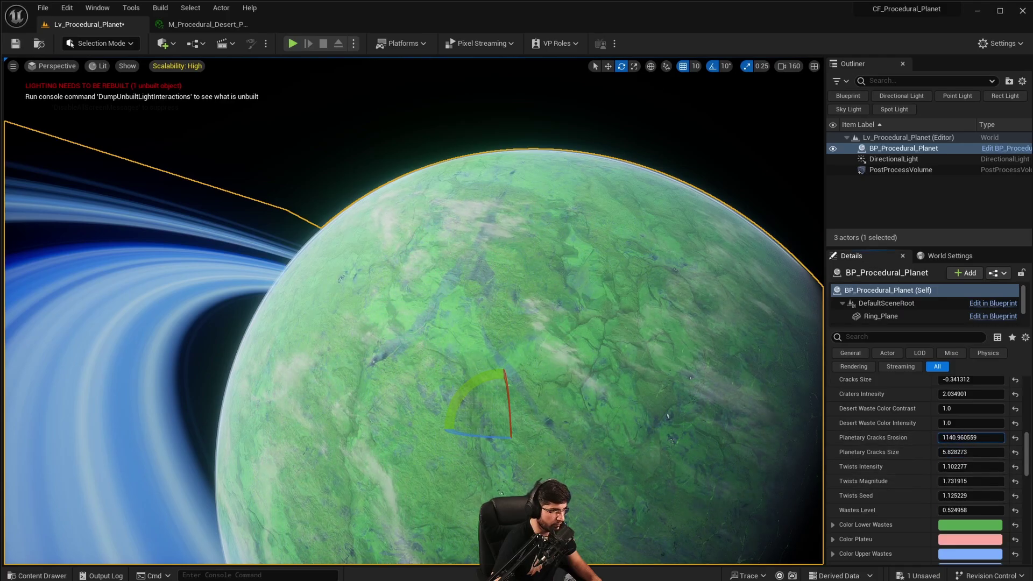
pyautogui.moveTo(960, 437); pyautogui.dragTo(947, 438)
# Step: Set Cracks Depth to 12.41057 and Plateu Magnitude to 1.03769, undoing a trial change to Craters Intnesity
pyautogui.moveTo(963, 393); pyautogui.dragTo(985, 394)
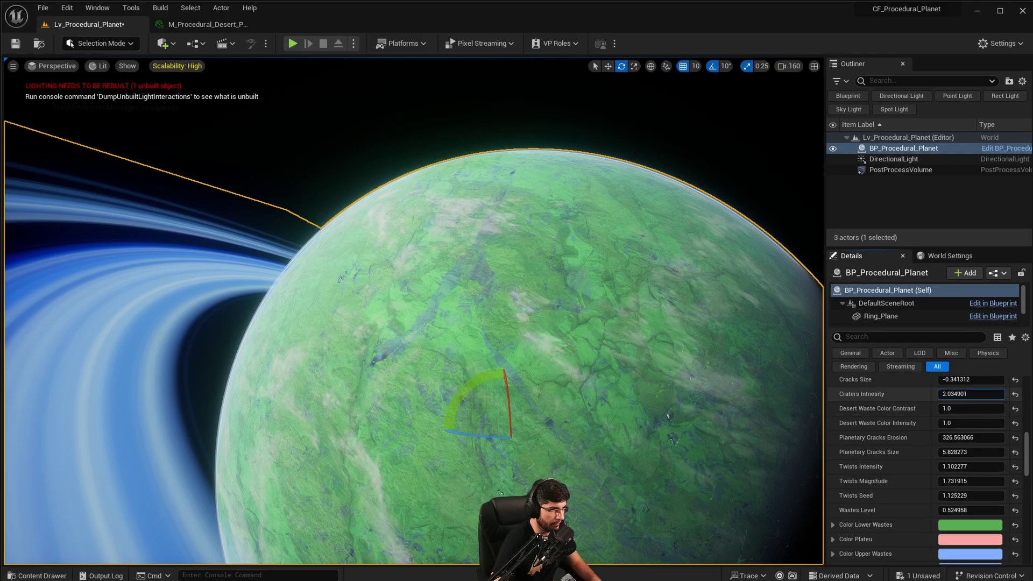
pyautogui.hotkey('ctrl', 'z')
pyautogui.scroll(3, 976, 428)
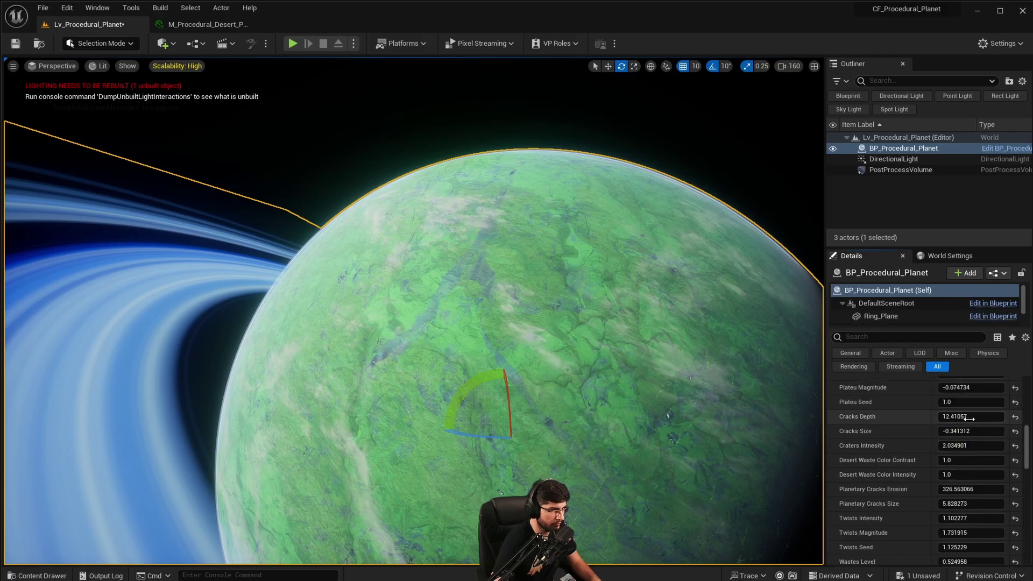
pyautogui.moveTo(976, 419); pyautogui.dragTo(960, 419)
pyautogui.scroll(2, 972, 430)
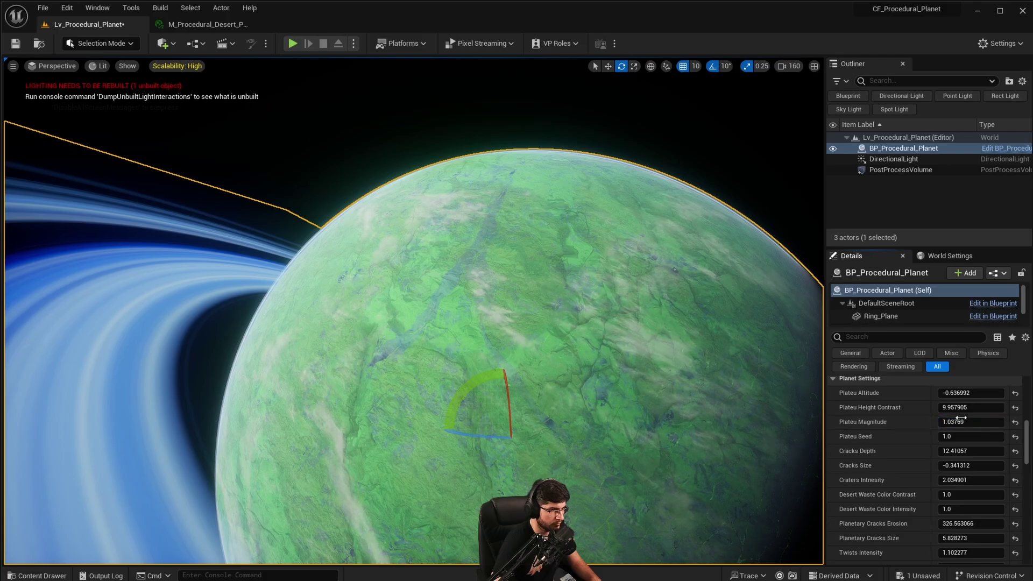
pyautogui.moveTo(963, 407); pyautogui.dragTo(952, 408)
pyautogui.scroll(1, 952, 428)
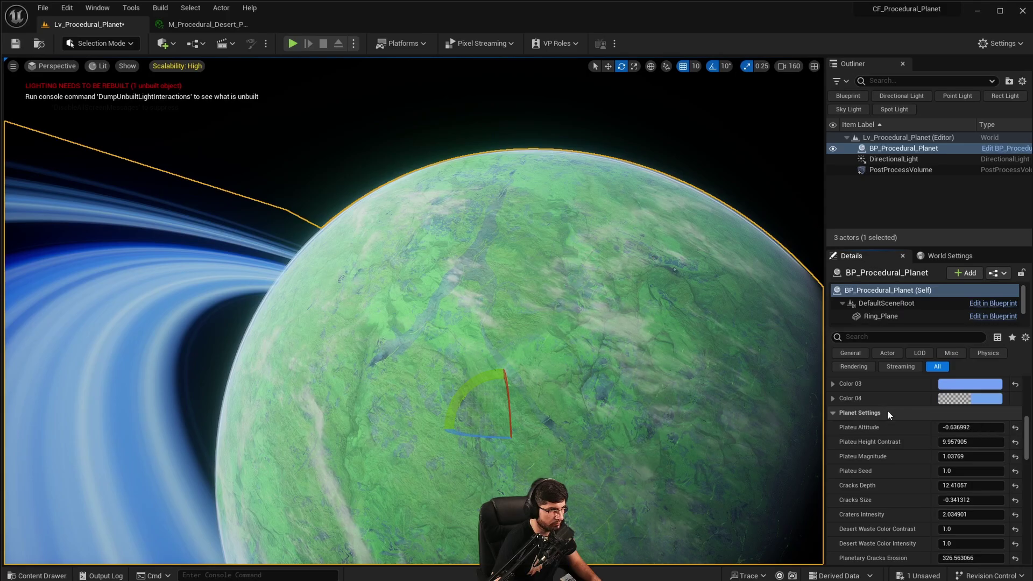
# Step: Set Planetary Cracks Erosion to 560.803521, Planetary Cracks Size to 3.742071 and Twists Intensity to 2.26156
pyautogui.scroll(-2, 916, 460)
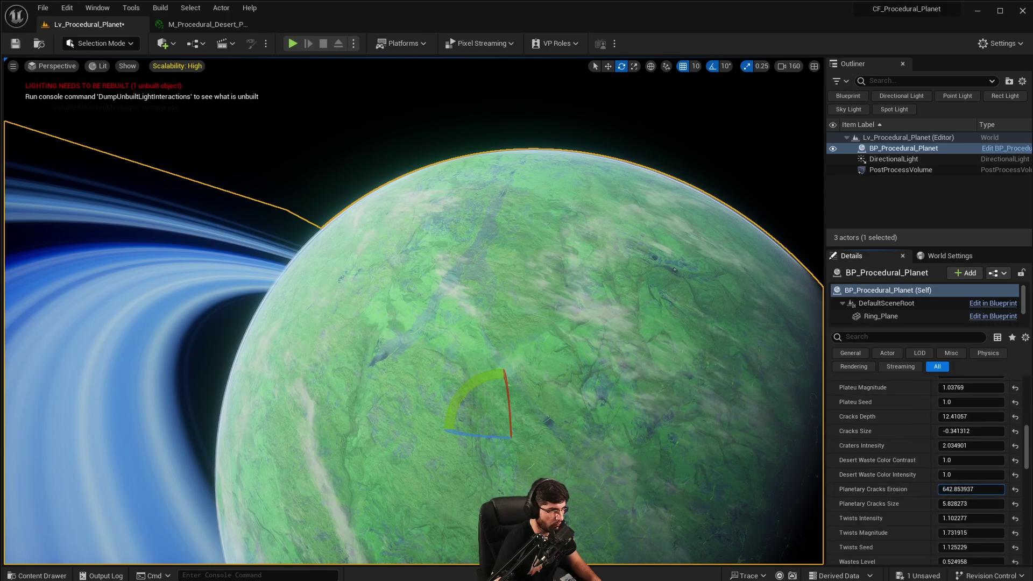
pyautogui.moveTo(963, 489); pyautogui.dragTo(990, 501)
pyautogui.scroll(-1, 975, 503)
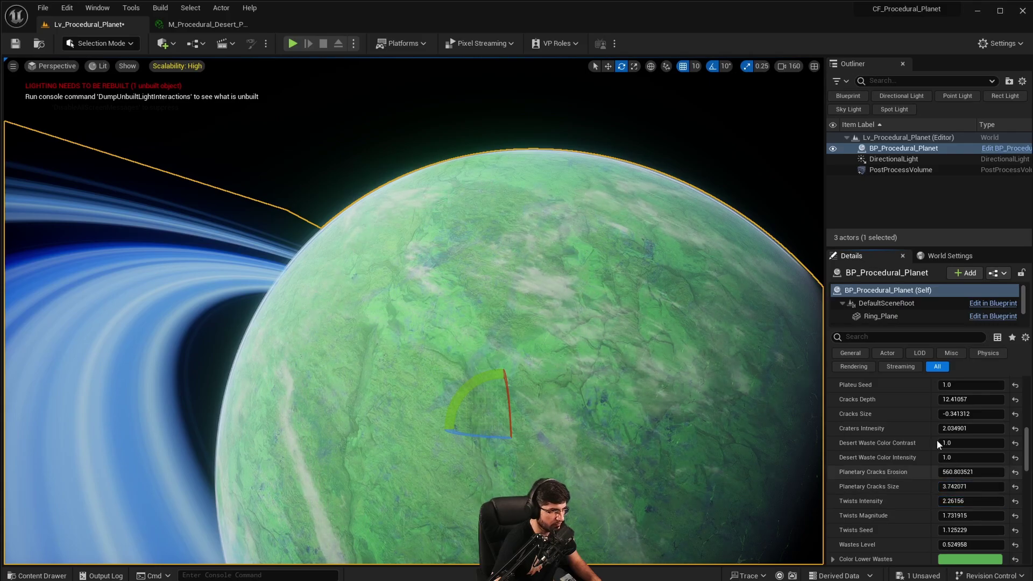
# Step: Hide the editor overlays in the viewport and set Wastes Level to 0.320398
pyautogui.moveTo(624, 304); pyautogui.dragTo(689, 366, button='right')
pyautogui.press('g')
pyautogui.scroll(-2, 912, 478)
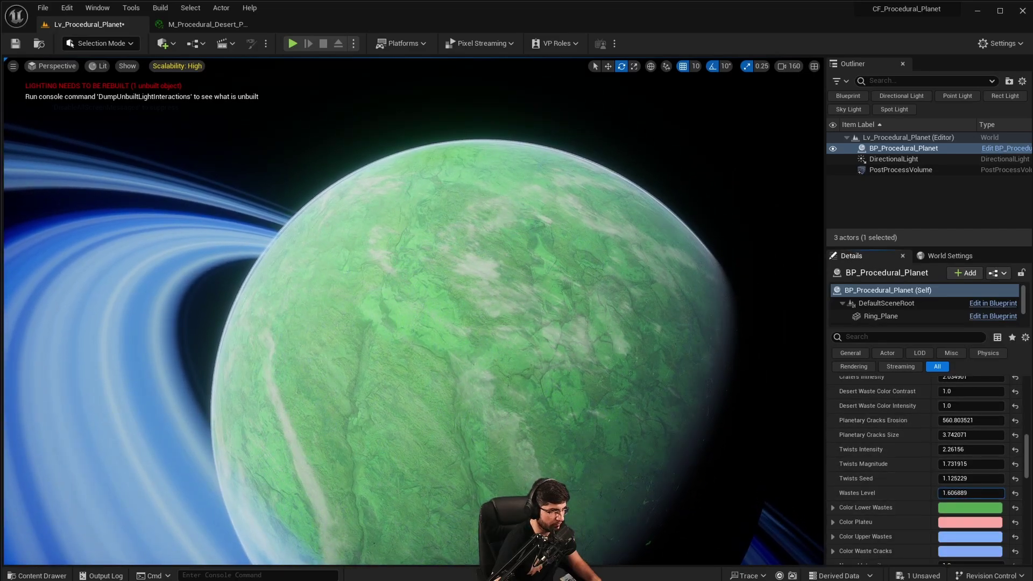
pyautogui.moveTo(971, 493)
pyautogui.mouseDown()
pyautogui.moveTo(947, 492)
pyautogui.moveTo(961, 493)
pyautogui.mouseUp()
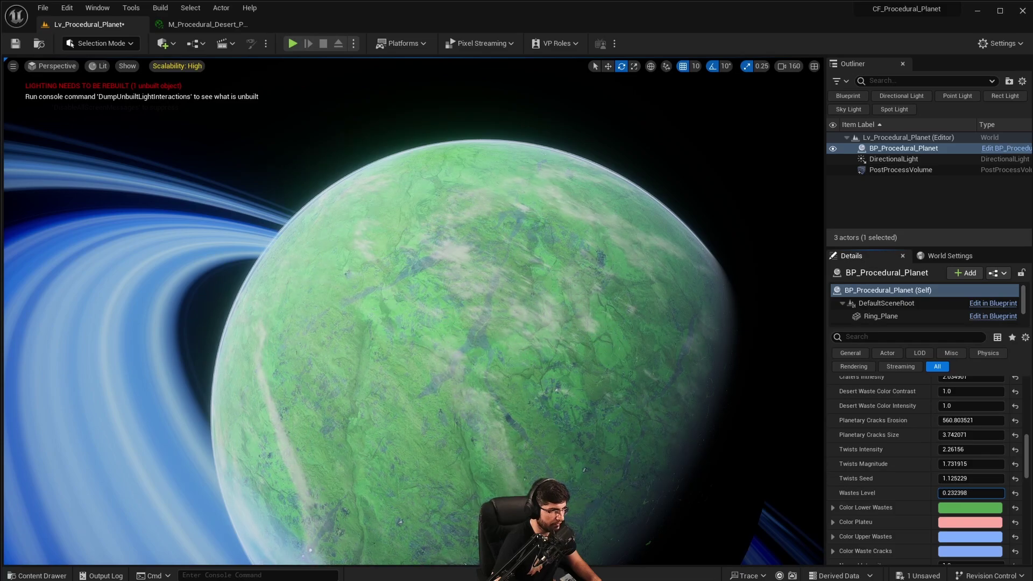
pyautogui.moveTo(619, 362)
pyautogui.mouseDown(button='right')
pyautogui.moveTo(602, 473)
pyautogui.moveTo(581, 344)
pyautogui.moveTo(619, 362)
pyautogui.mouseUp(button='right')
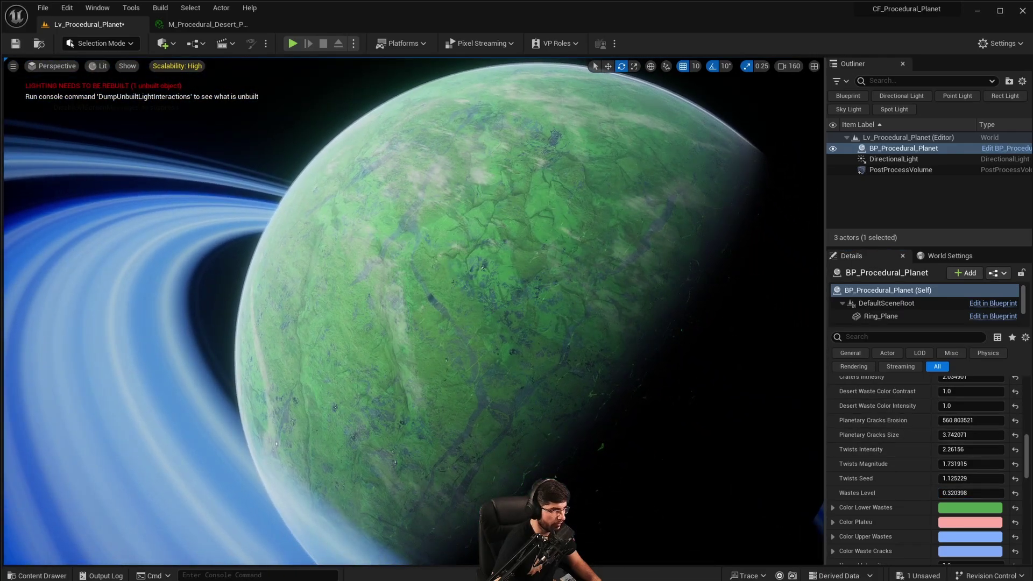
# Step: Examine the planet and its ring from several angles, including where the DirectionalLight sits relative to them
pyautogui.moveTo(576, 257); pyautogui.dragTo(575, 257, button='right')
pyautogui.moveTo(679, 176); pyautogui.dragTo(679, 176, button='right')
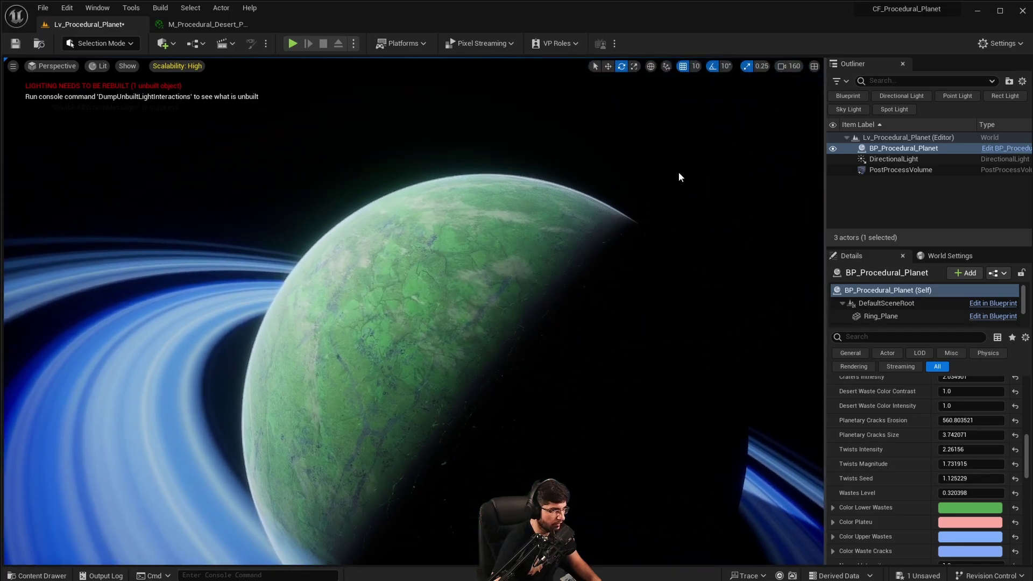
pyautogui.moveTo(432, 392); pyautogui.dragTo(432, 393, button='right')
pyautogui.moveTo(452, 343); pyautogui.dragTo(452, 342, button='right')
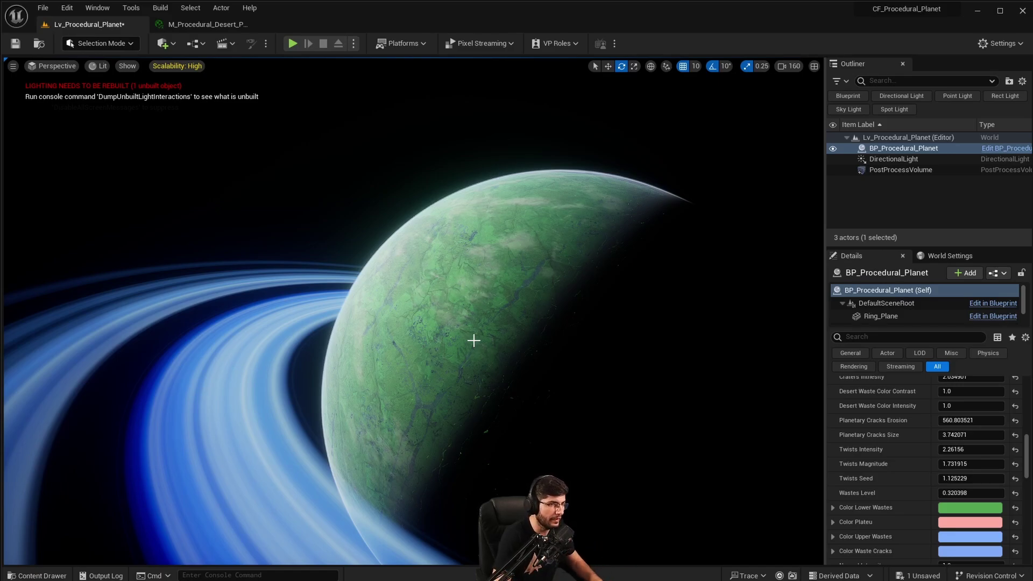
pyautogui.moveTo(569, 191); pyautogui.dragTo(569, 191, button='right')
pyautogui.scroll(-5, 1011, 534)
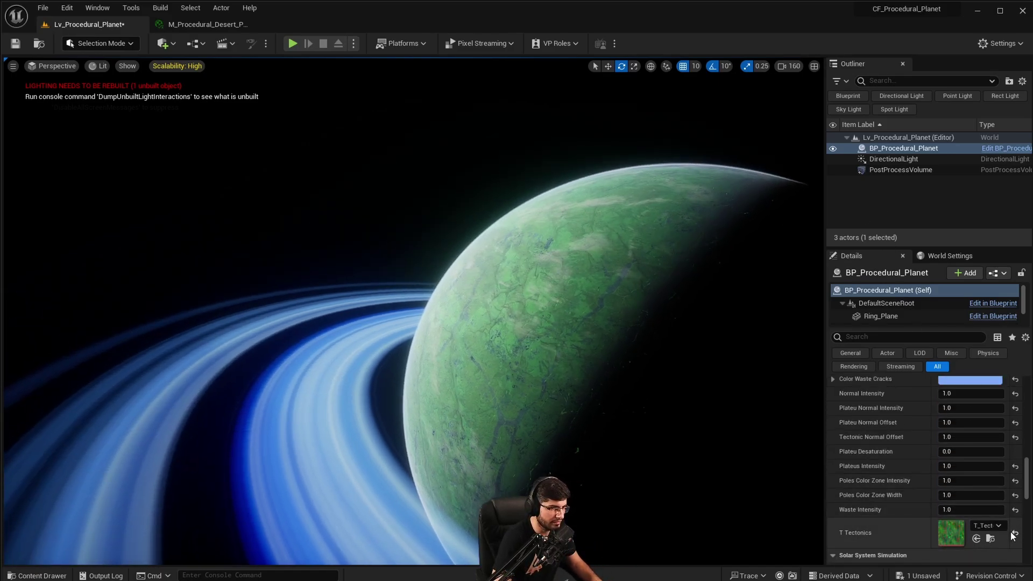
pyautogui.doubleClick(923, 158)
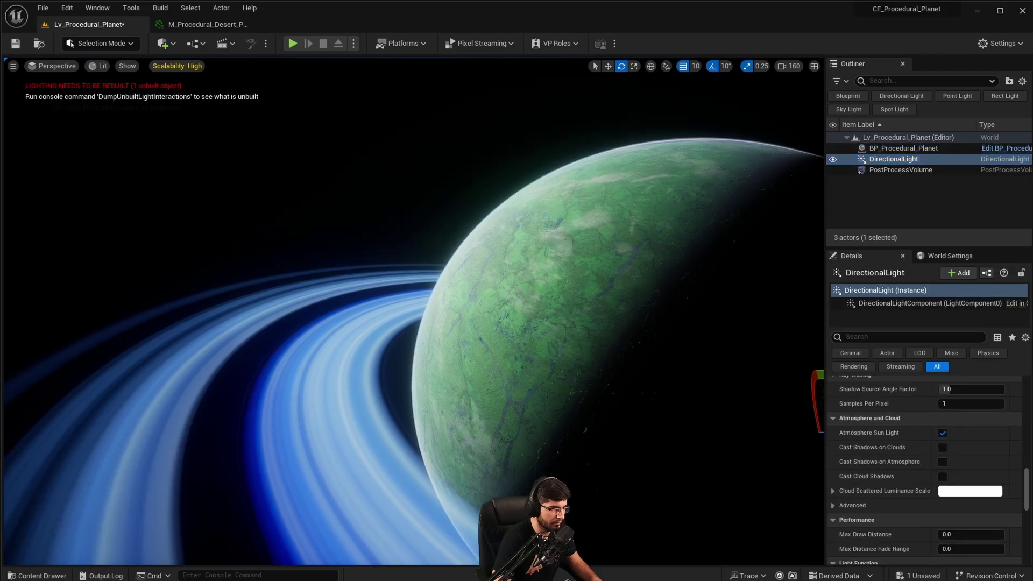
pyautogui.press('w')
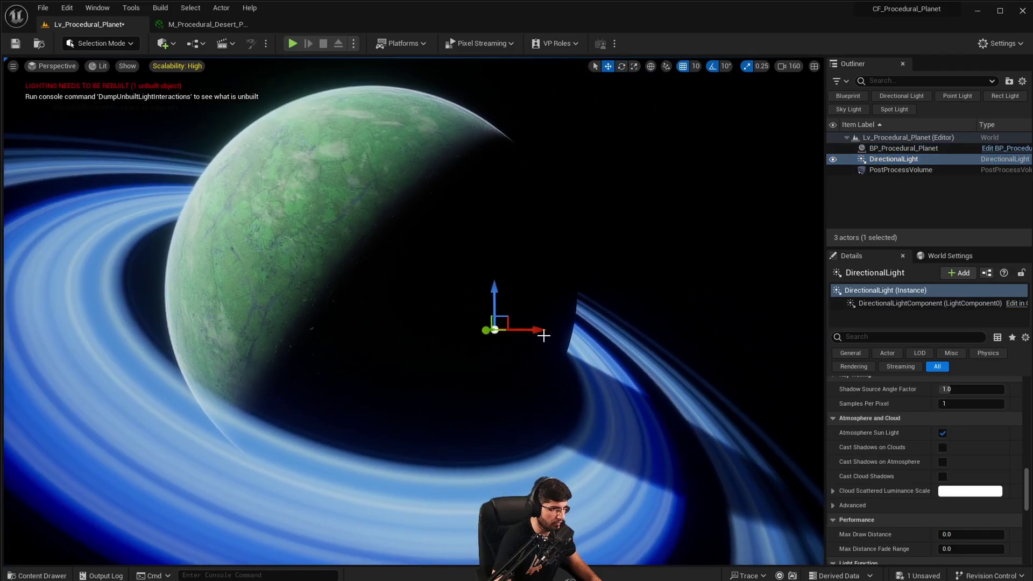
pyautogui.moveTo(179, 349); pyautogui.dragTo(99, 349, button='right')
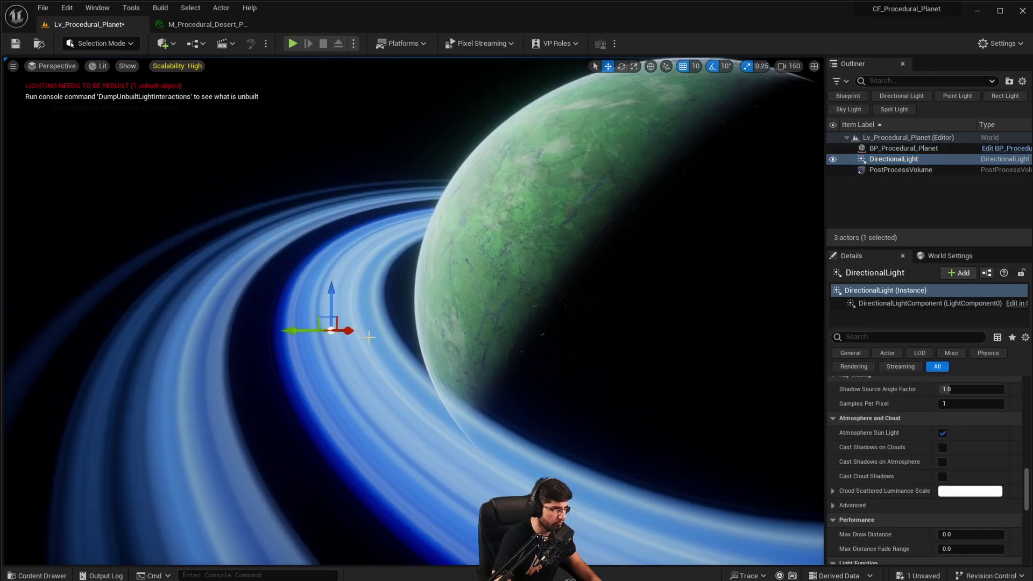
# Step: Set the Center Actor of BP_Procedural_Planet's Solar System Simulation to the DirectionalLight
pyautogui.click(903, 148)
pyautogui.scroll(1, 1029, 493)
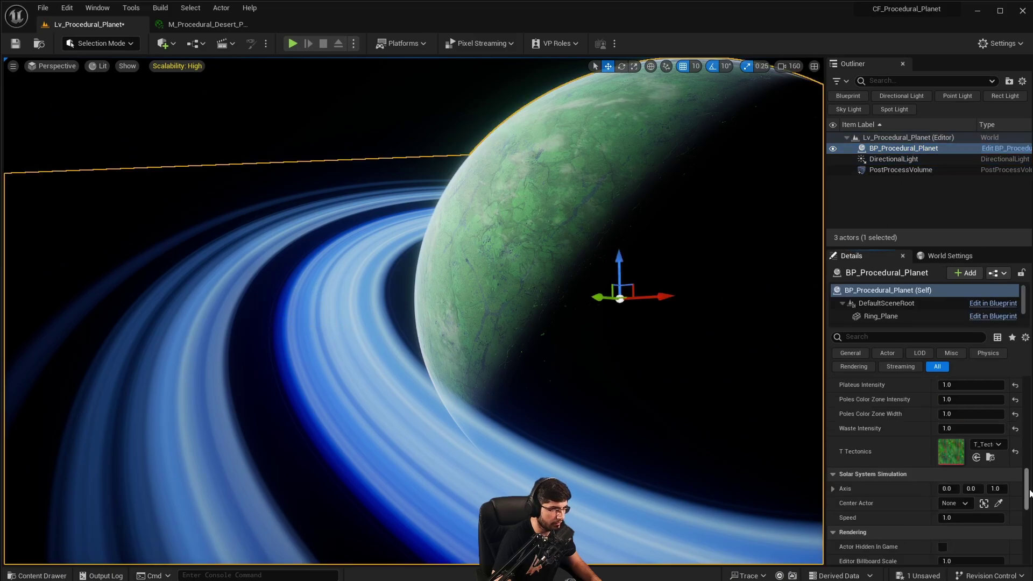
pyautogui.click(958, 508)
pyautogui.click(968, 579)
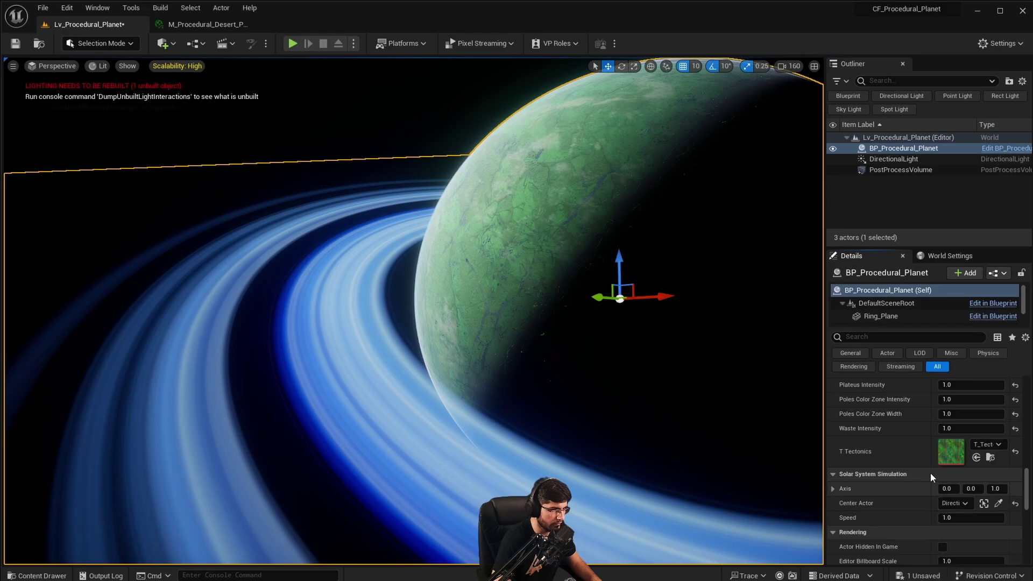
# Step: Play the level to check the planet's motion around the light, then stop the simulation
pyautogui.click(287, 46)
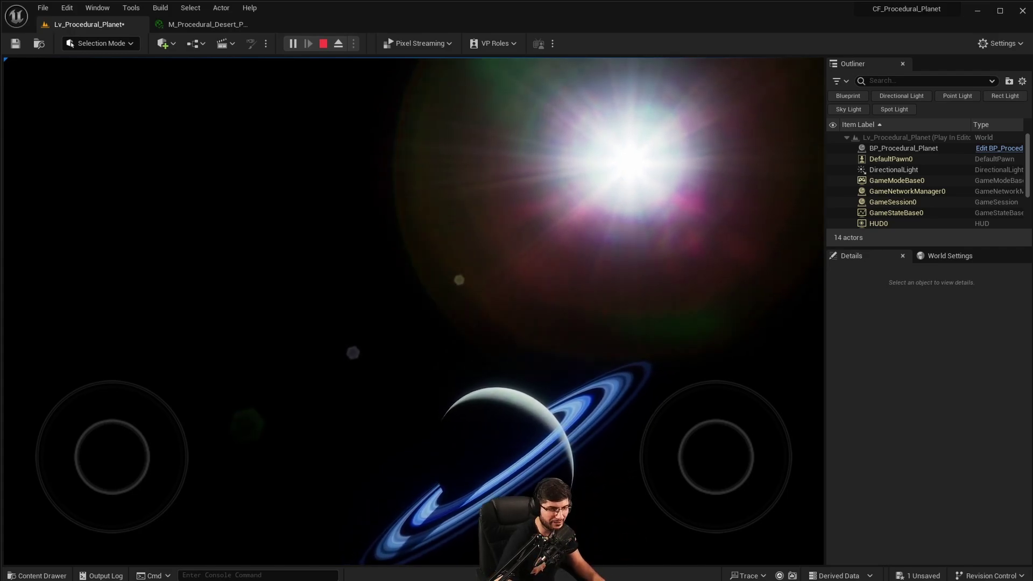
pyautogui.press('s')
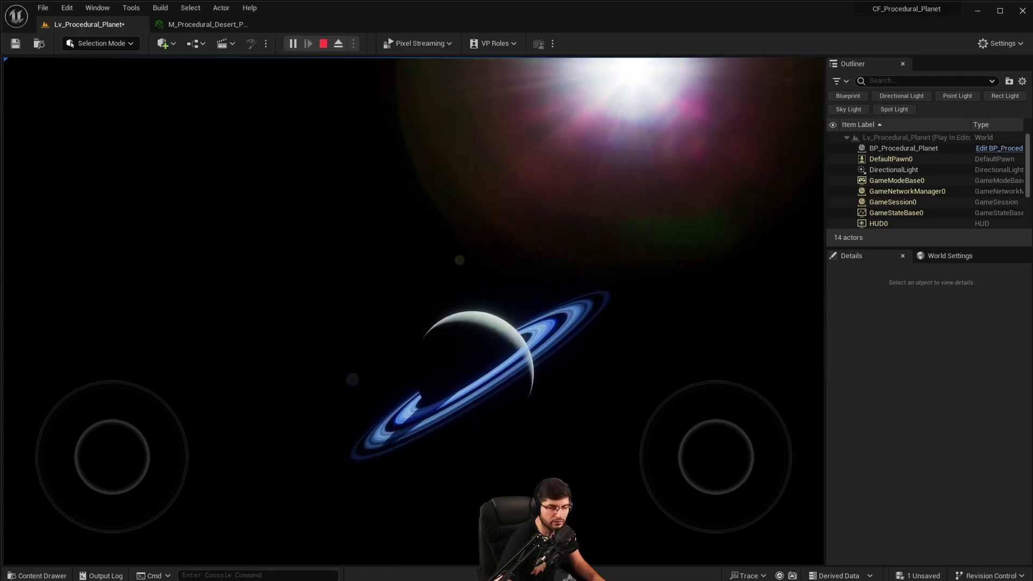
pyautogui.press('Escape')
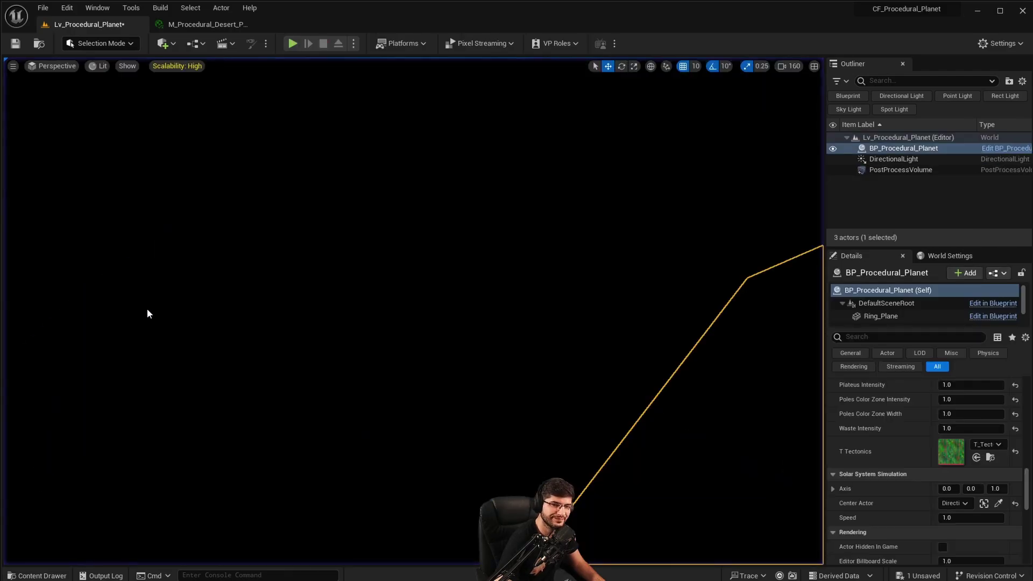